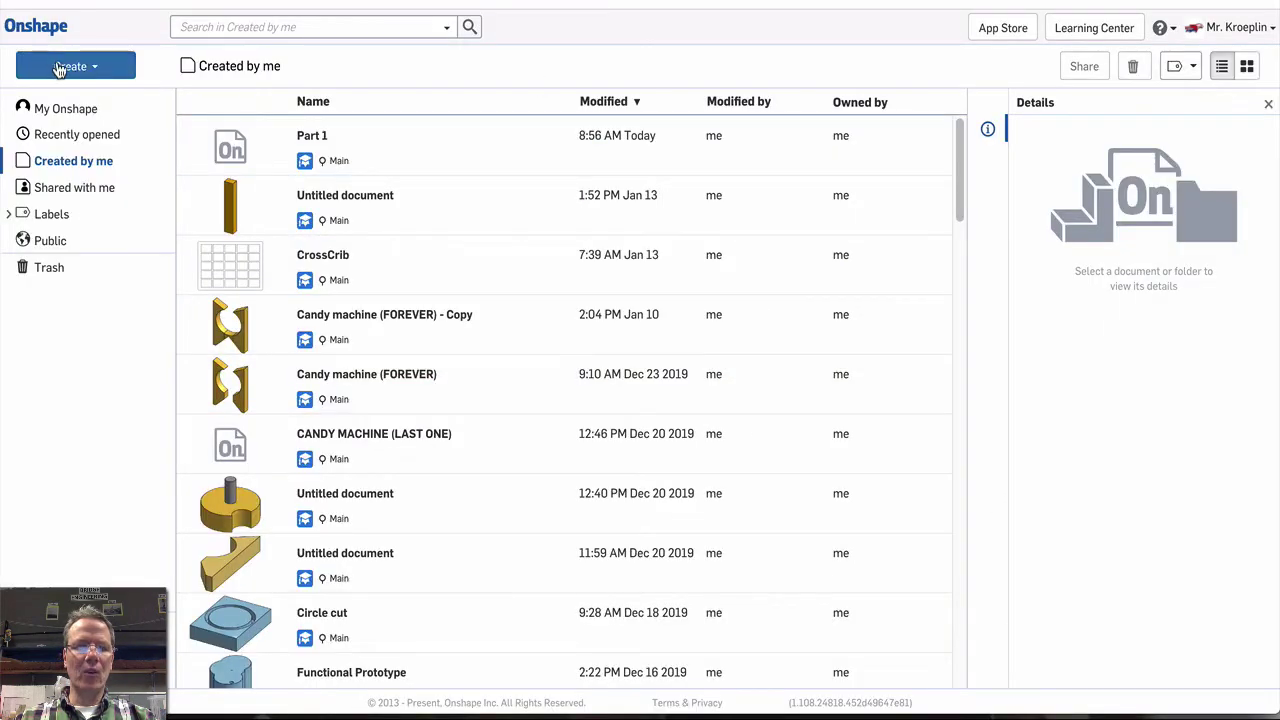
- Create a new Onshape document named 'Shape 1'
click(63, 64)
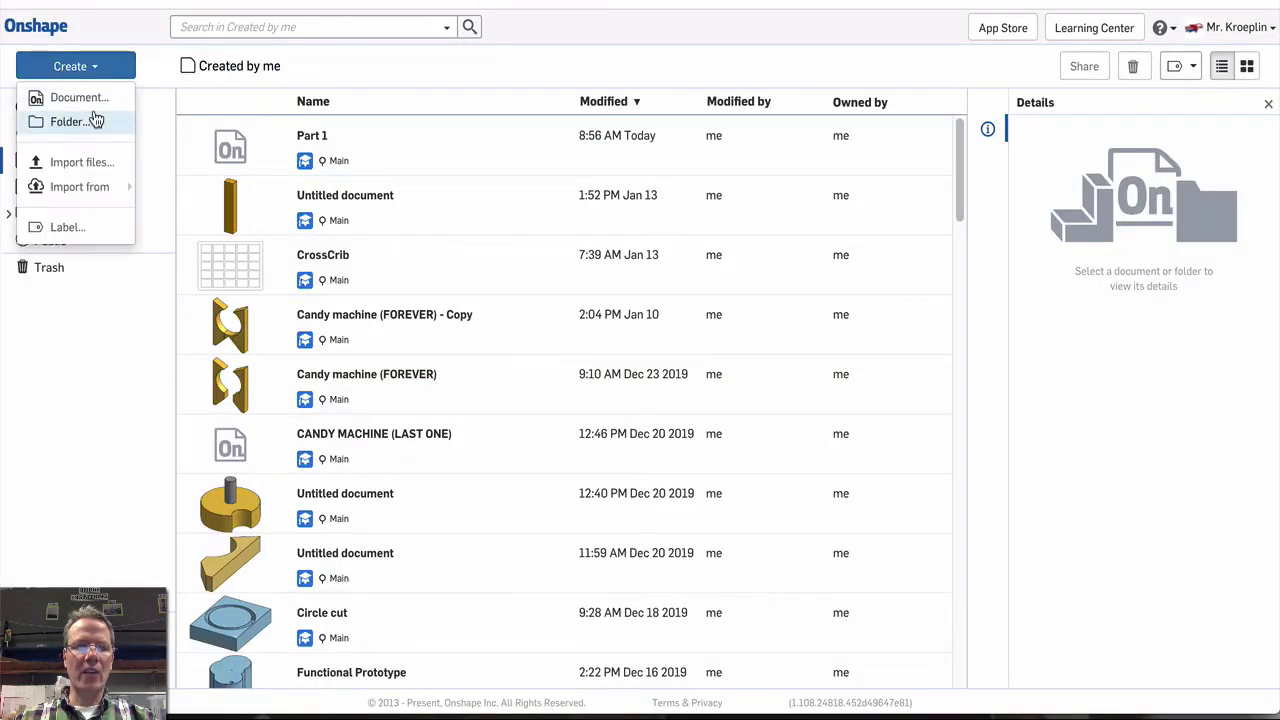
click(90, 97)
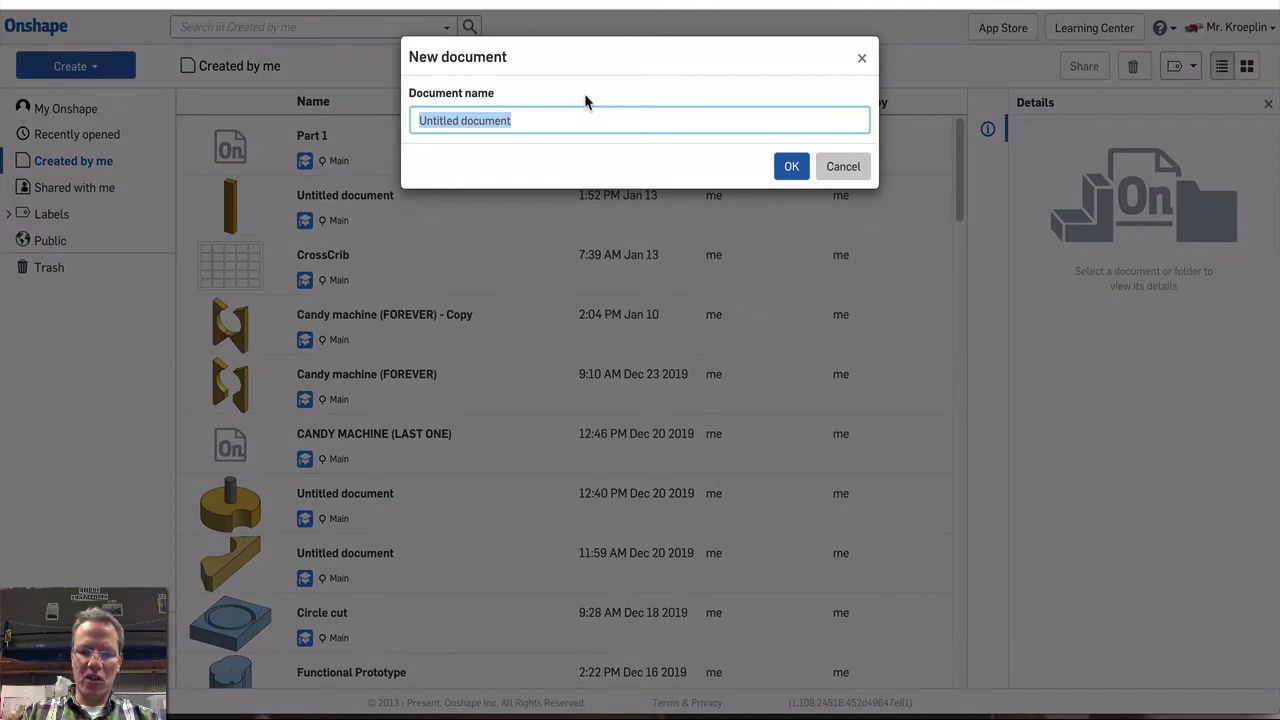
text(Shape 1)
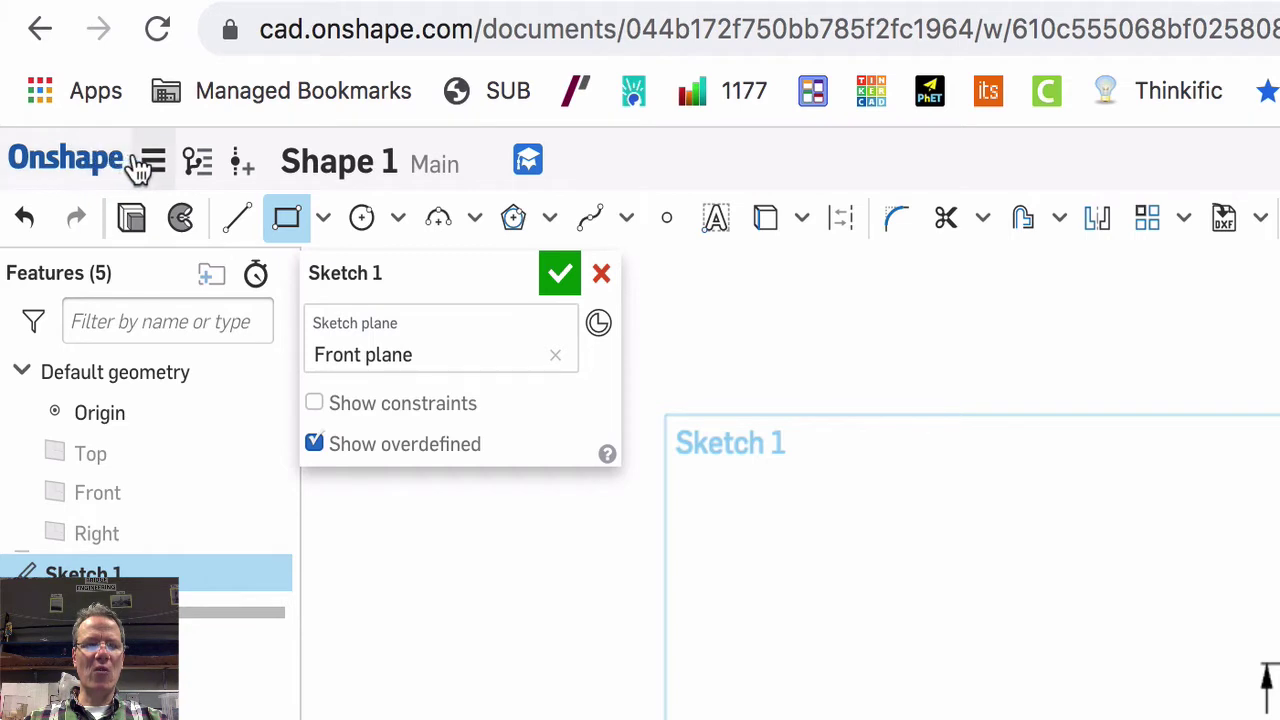
- Confirm the workspace units are inches, then bring up the Shape #1 reference slide
click(150, 162)
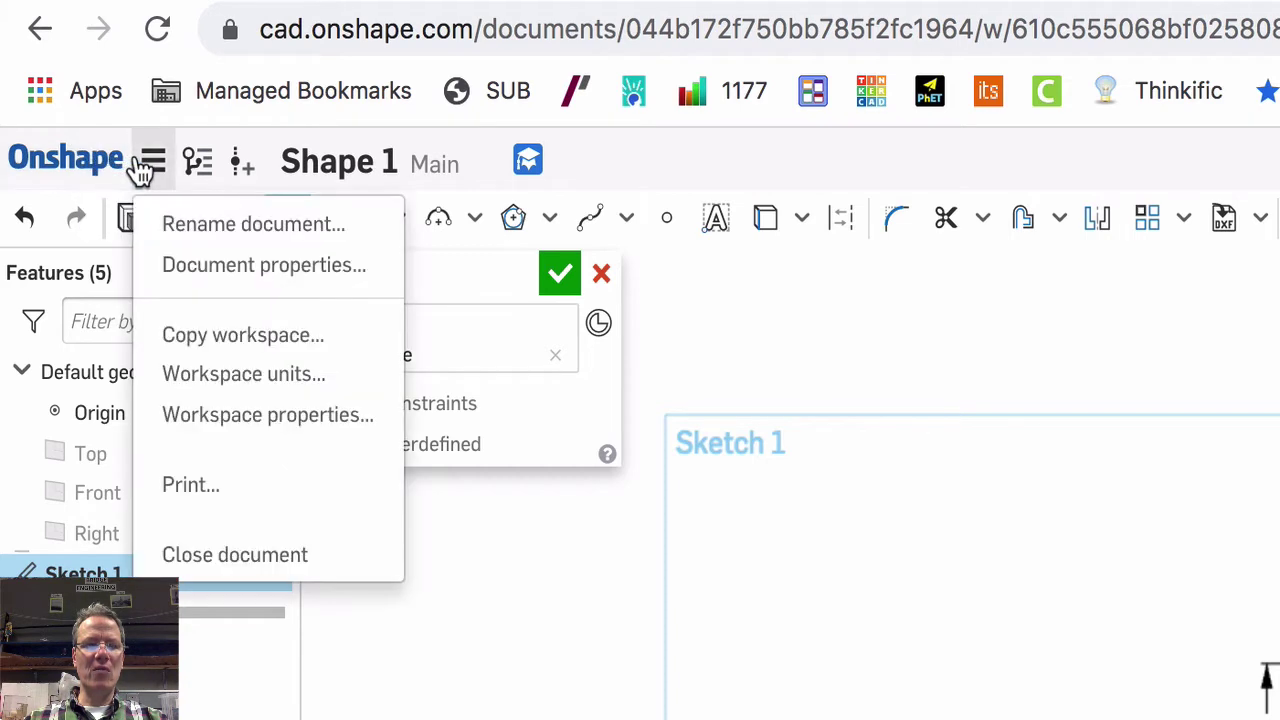
click(205, 376)
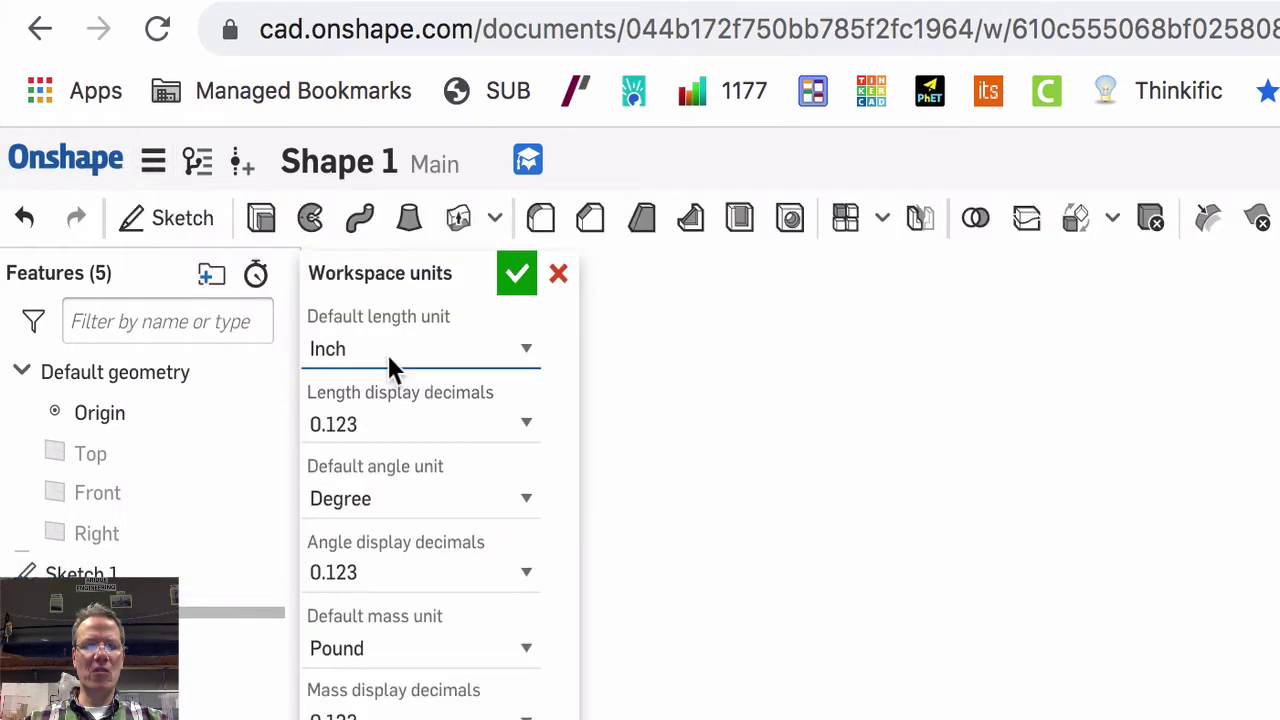
key(ctrl+Tab)
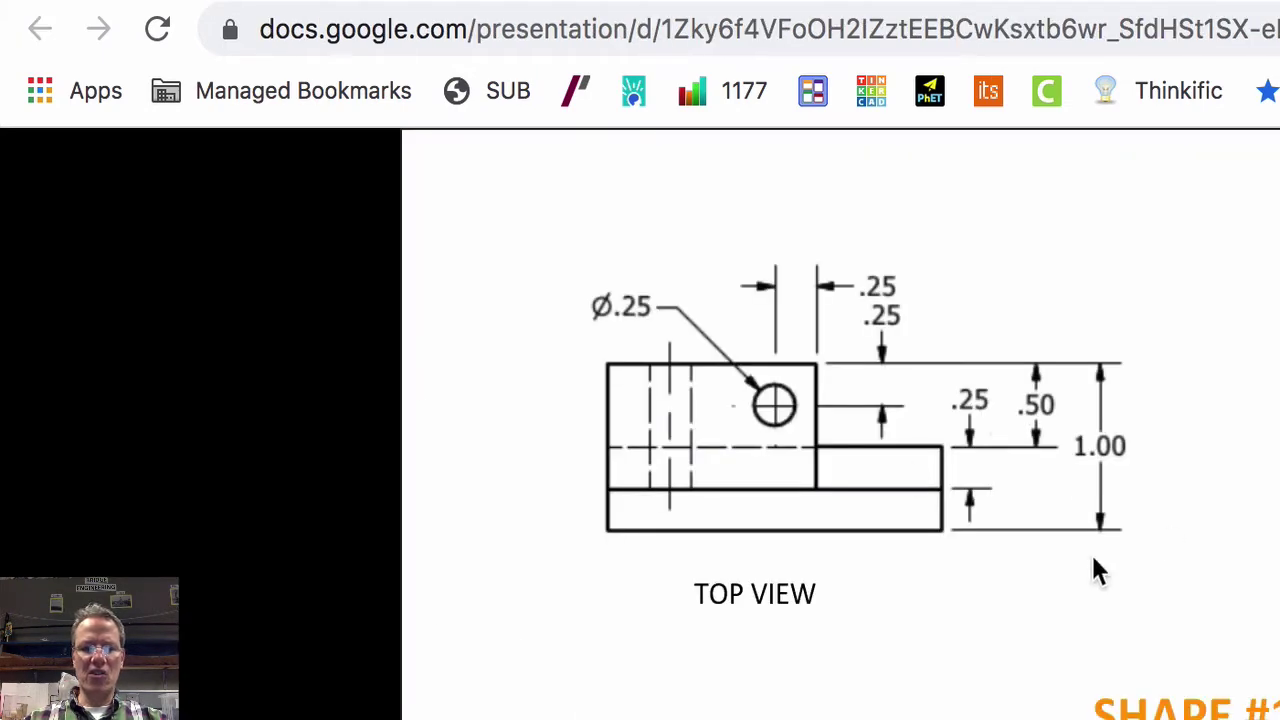
key(ctrl+shift+Tab)
click(558, 276)
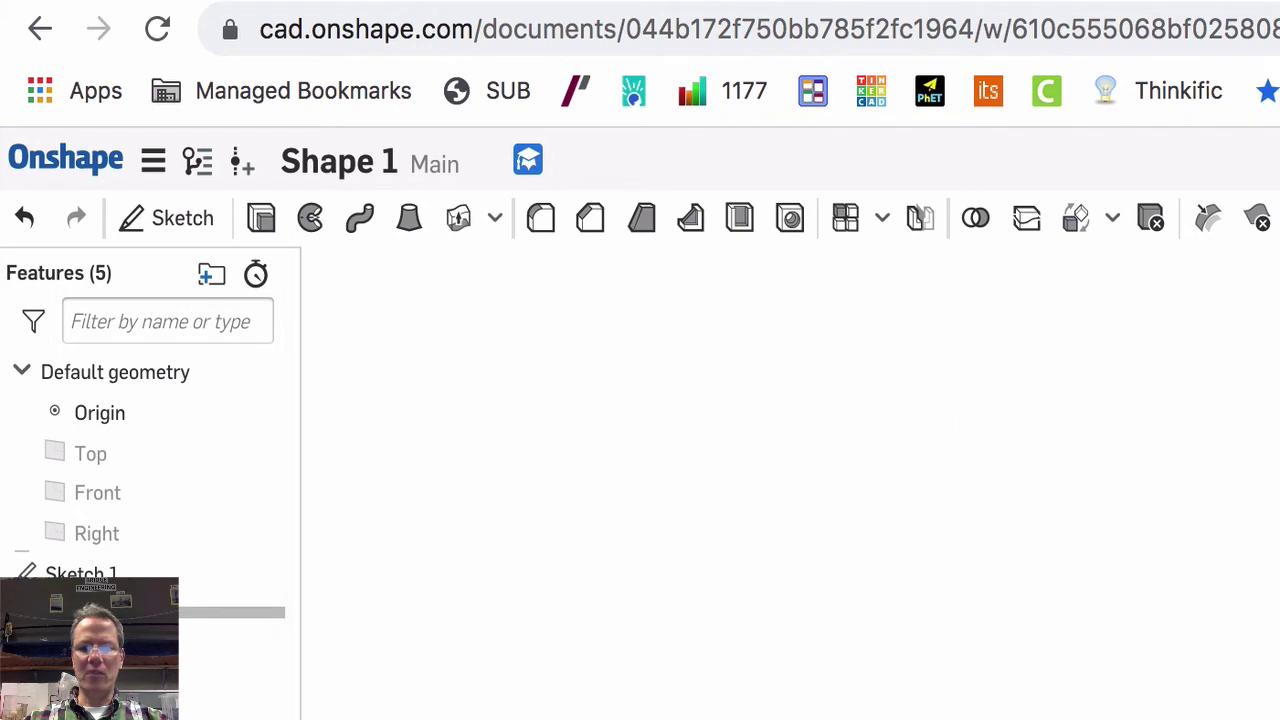
key(ctrl+Tab)
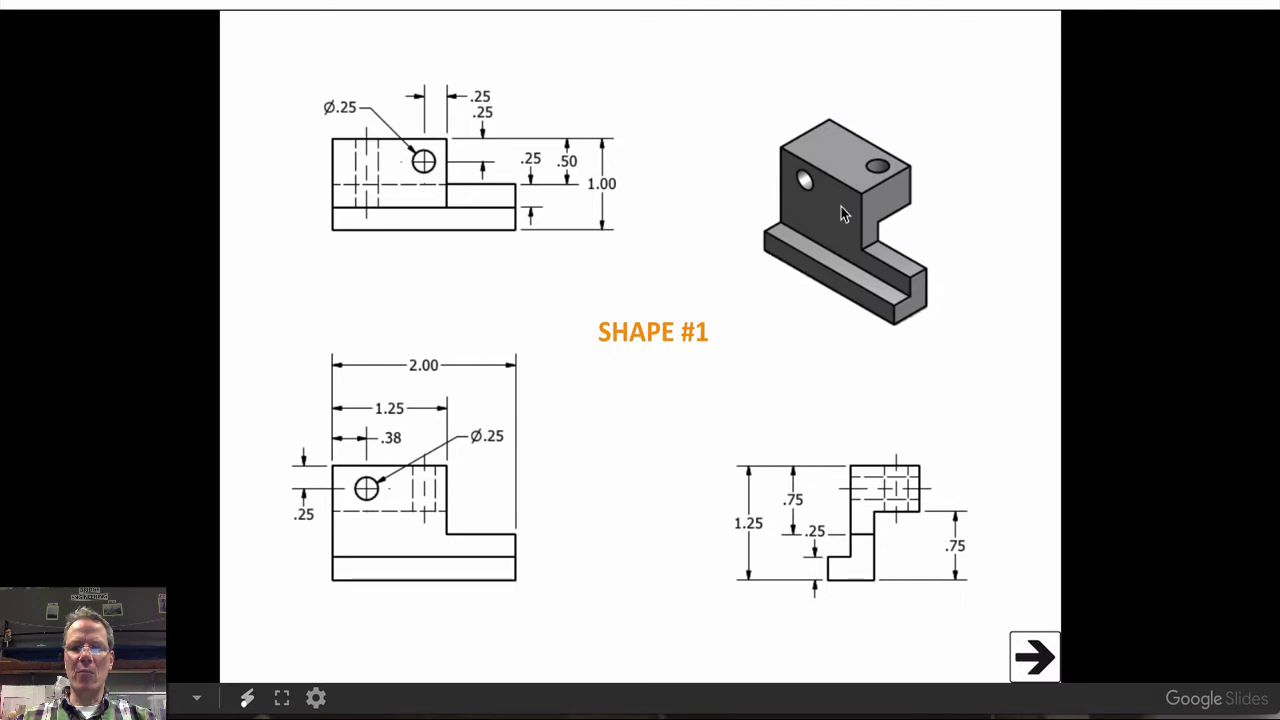
- Browse slides Shapes #2–#4, return to Shape #1 and reveal its top, front and right view labels
click(1046, 668)
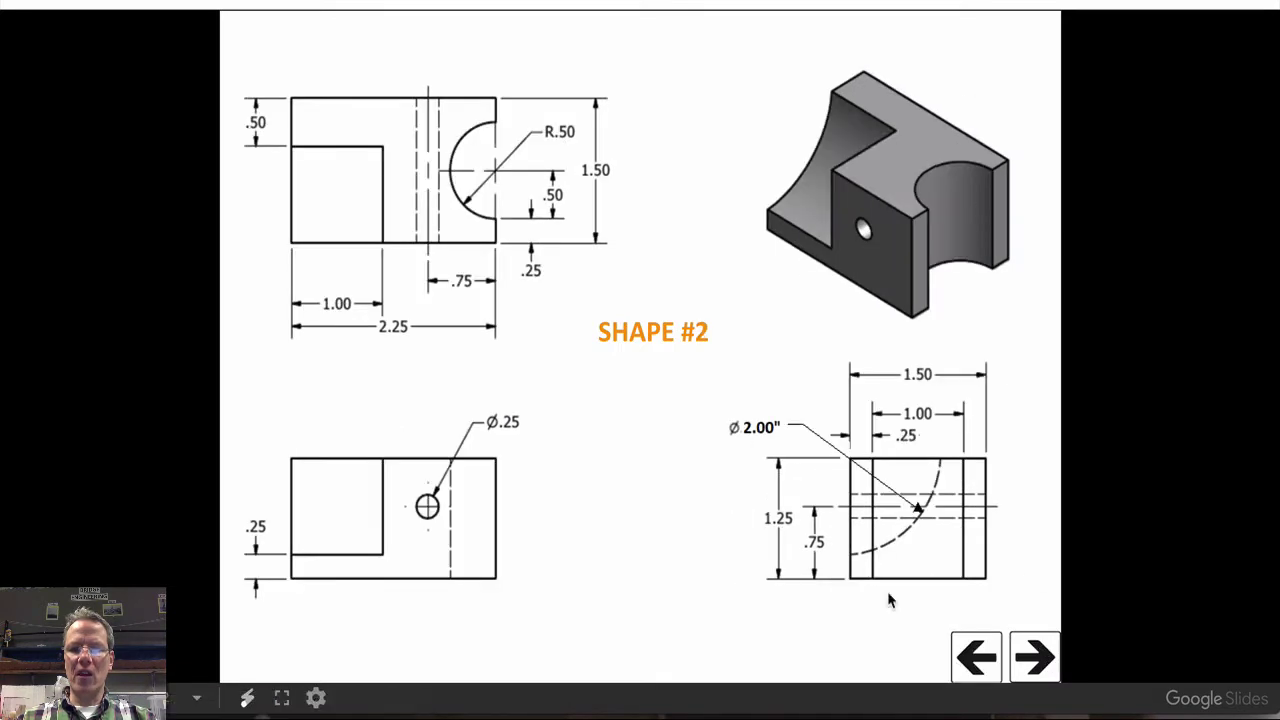
click(1038, 660)
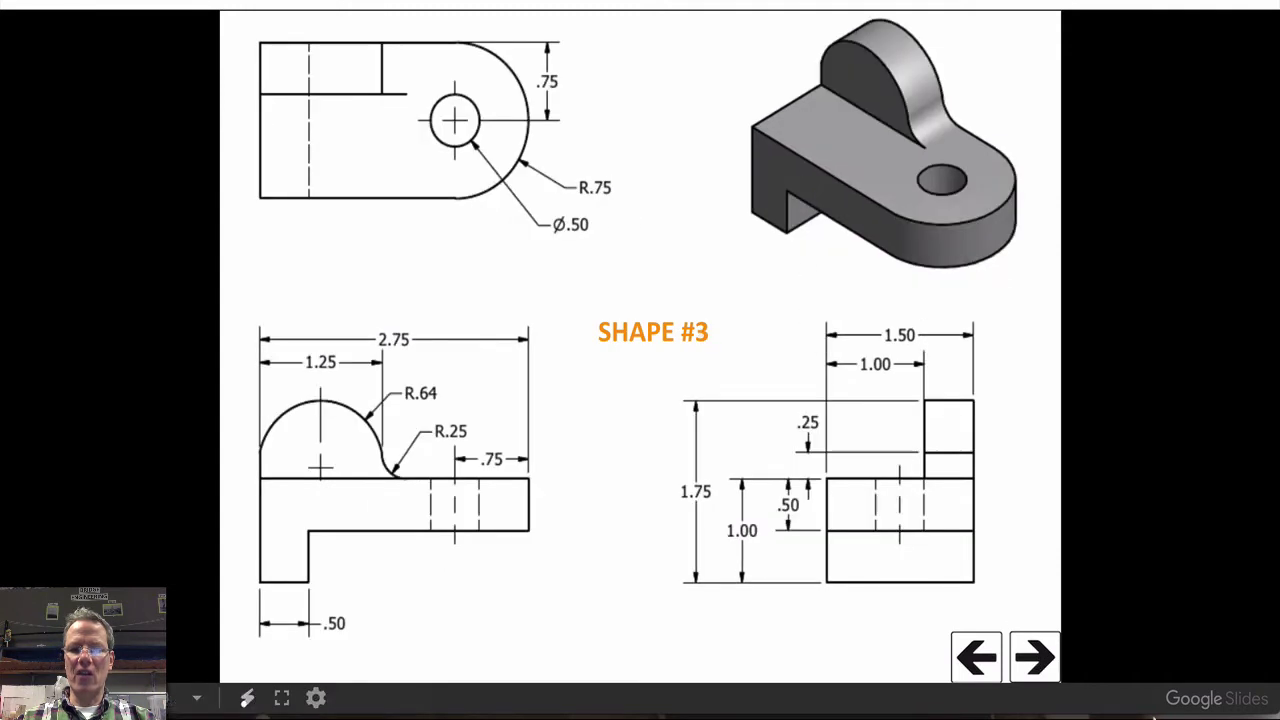
click(1040, 660)
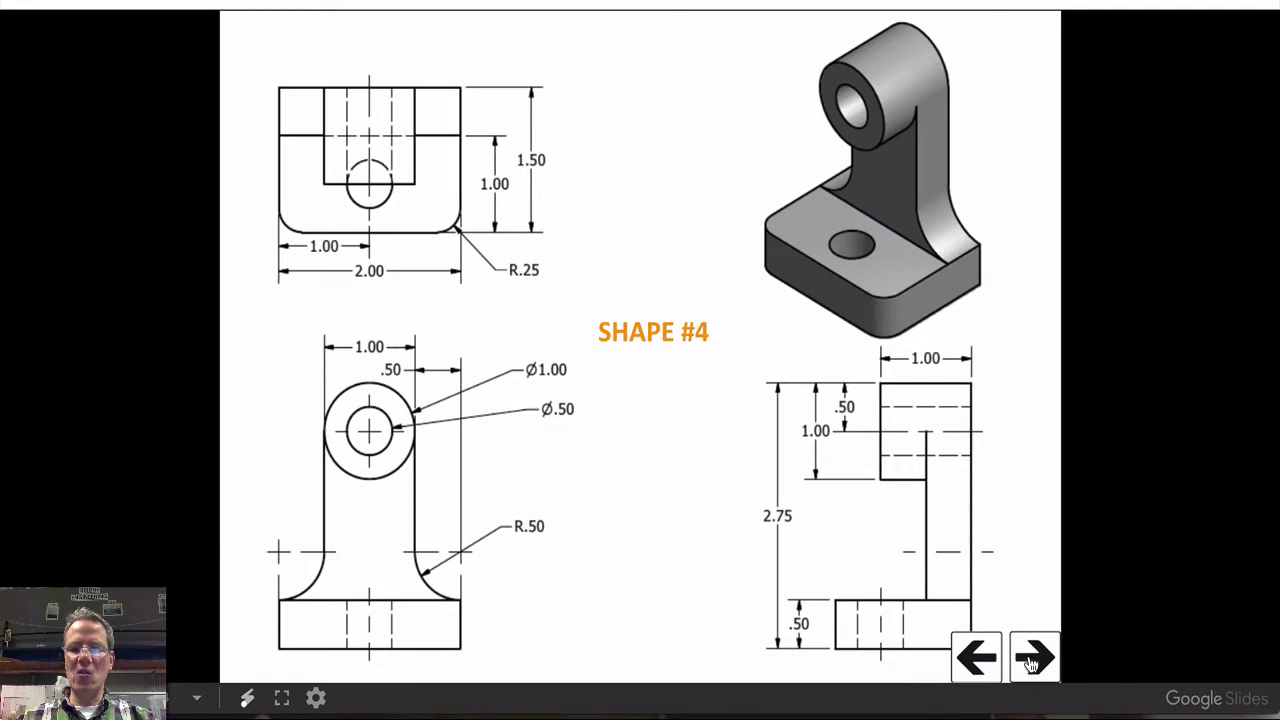
click(979, 656)
click(979, 656)
click(981, 658)
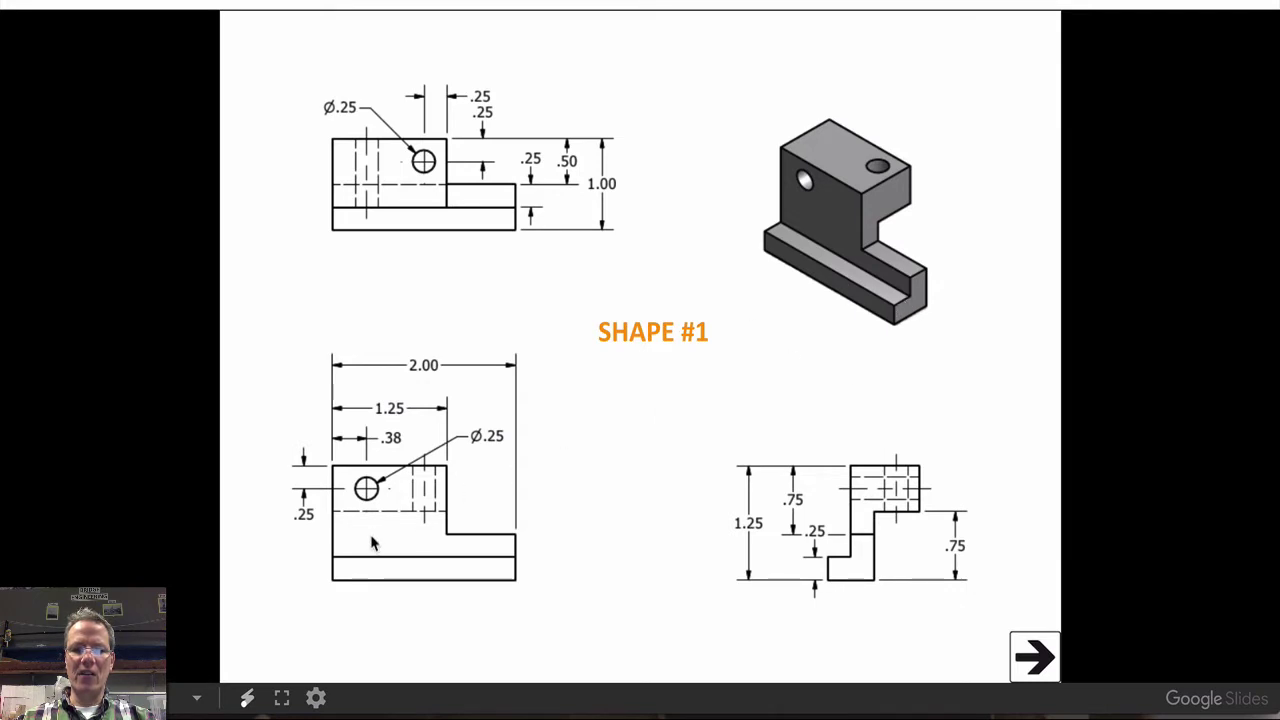
click(880, 555)
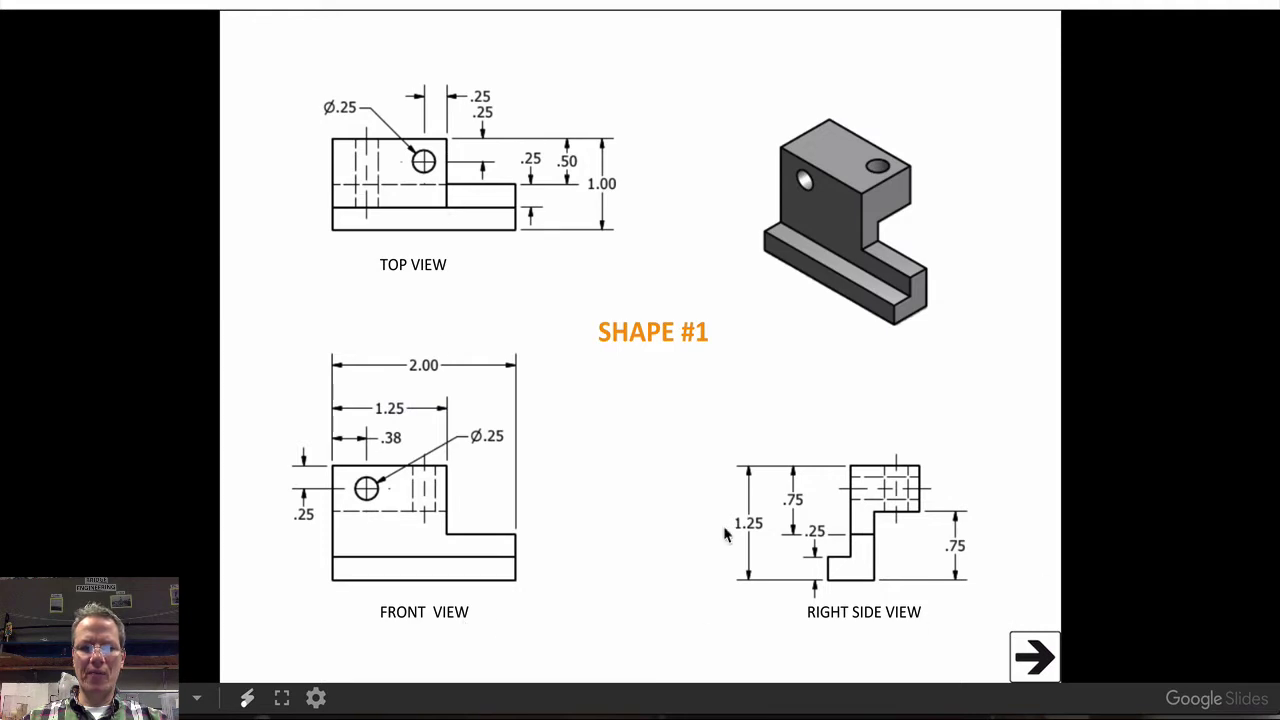
key(super+Tab)
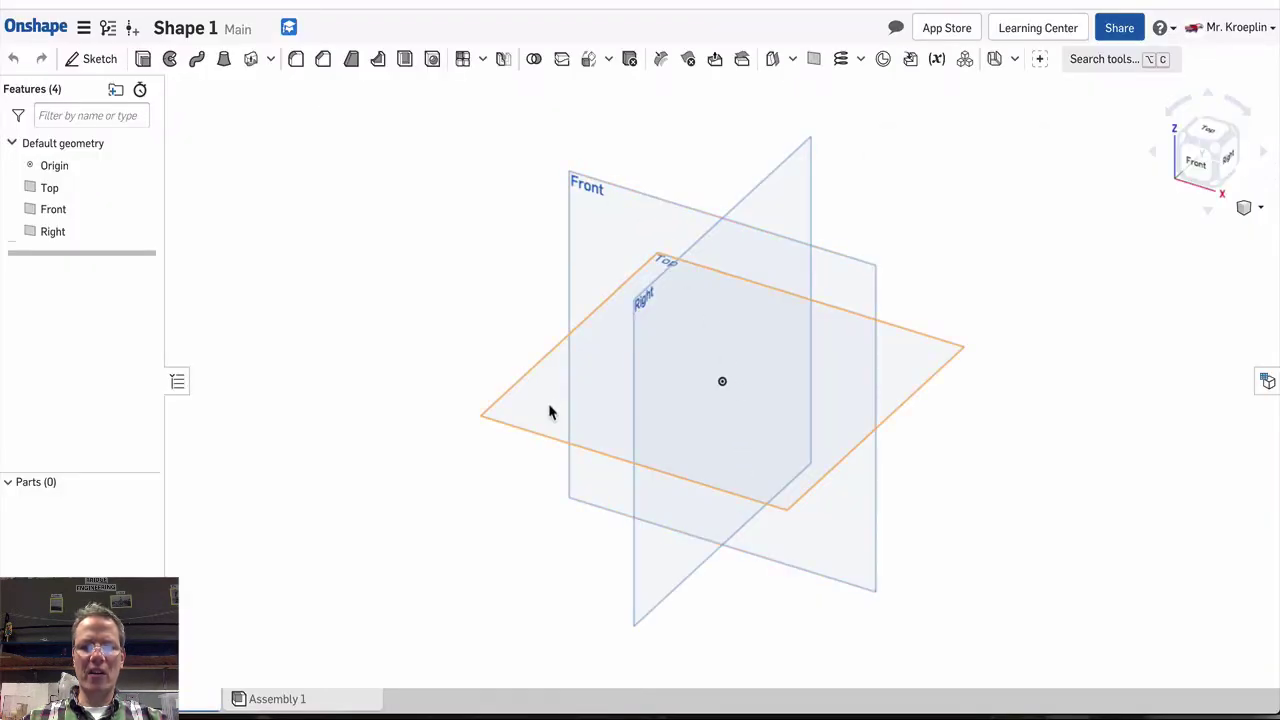
- Start Sketch 1 on the Front plane, hide the planes and view it head-on
key(super+Tab)
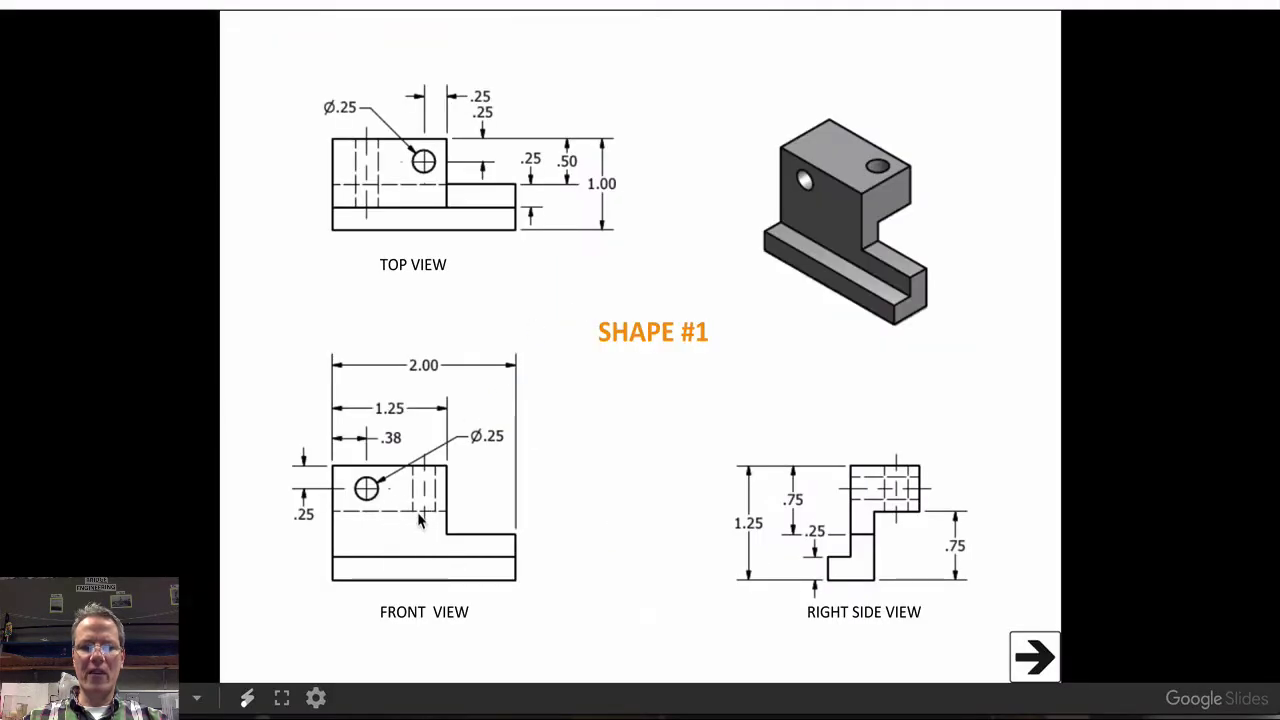
key(super+Tab)
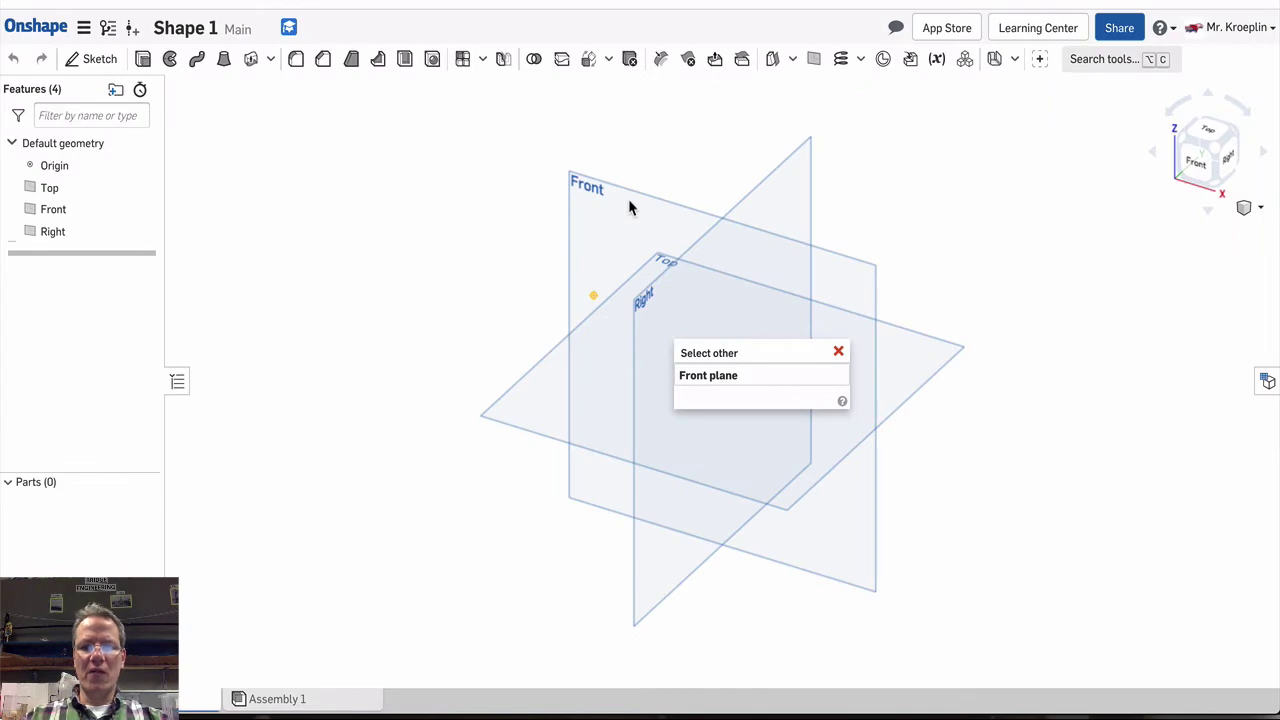
right_click(625, 210)
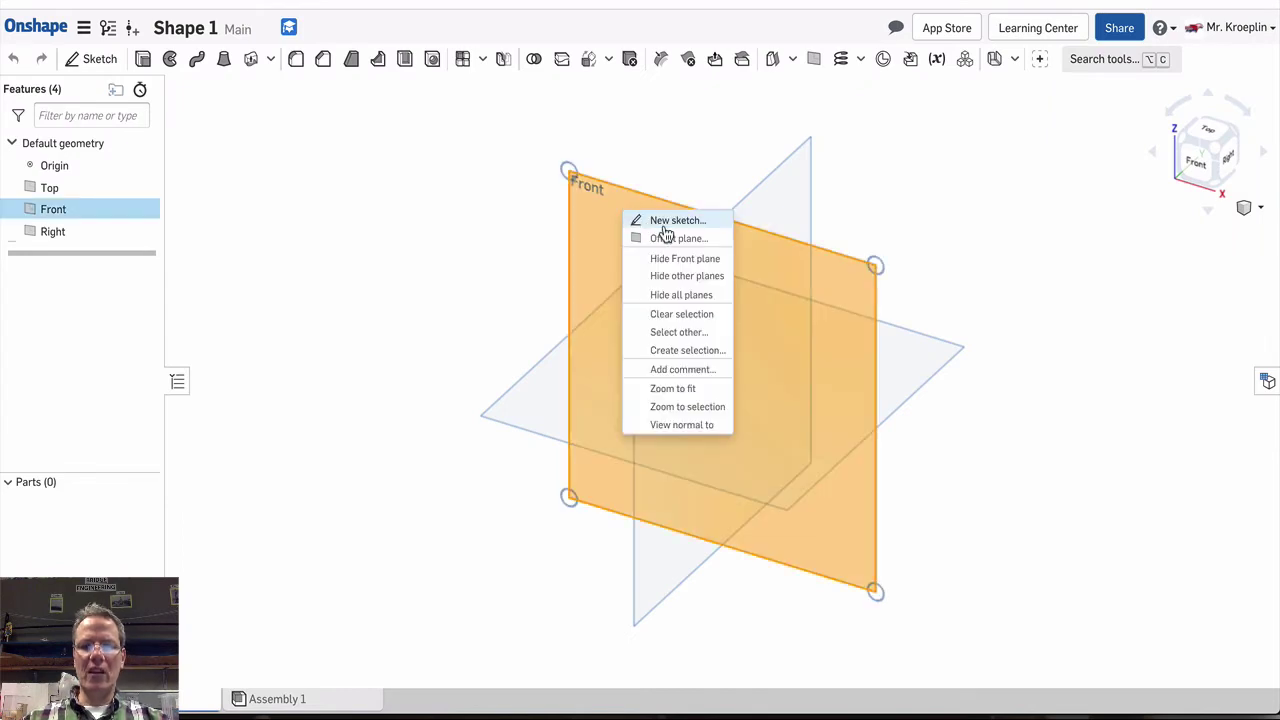
click(664, 226)
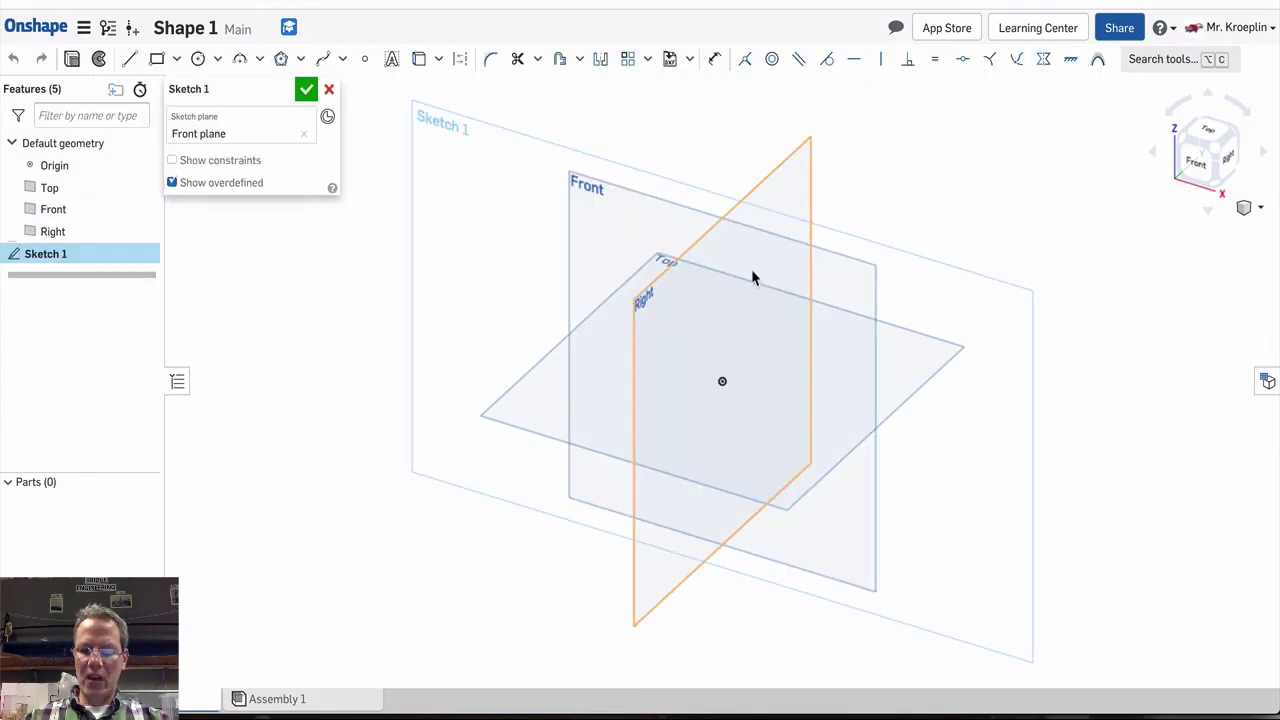
key(p)
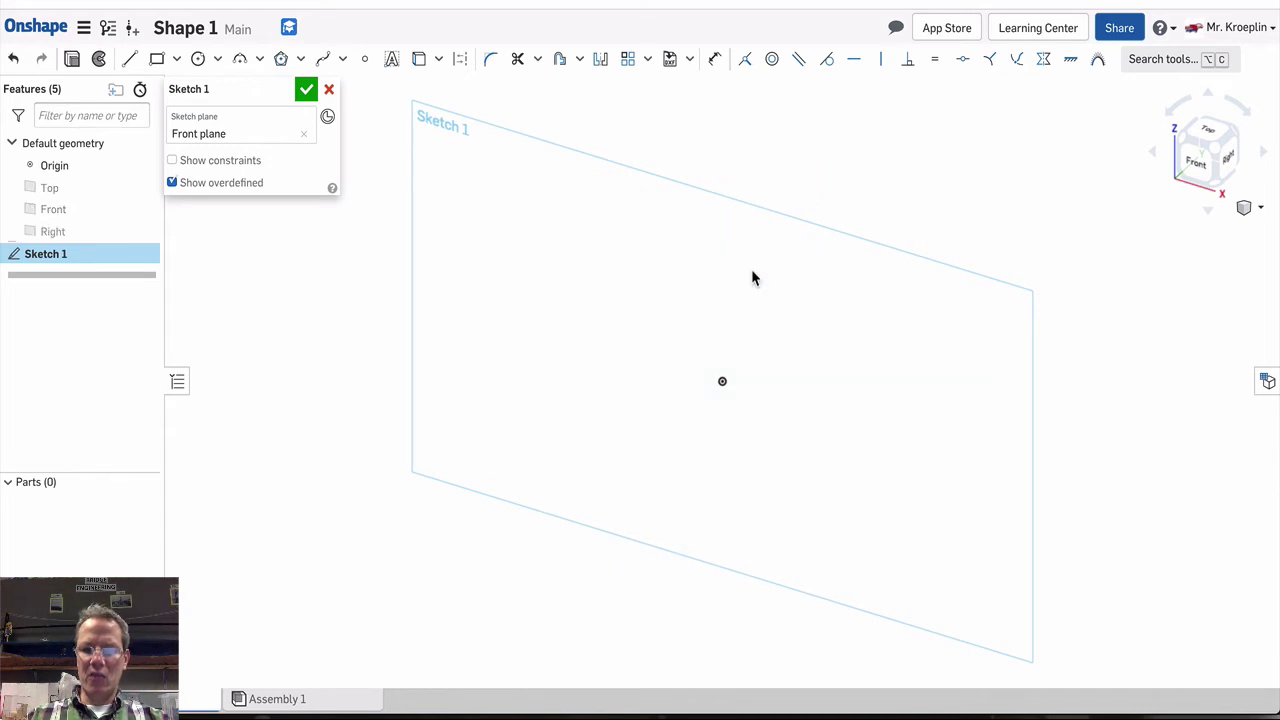
key(n)
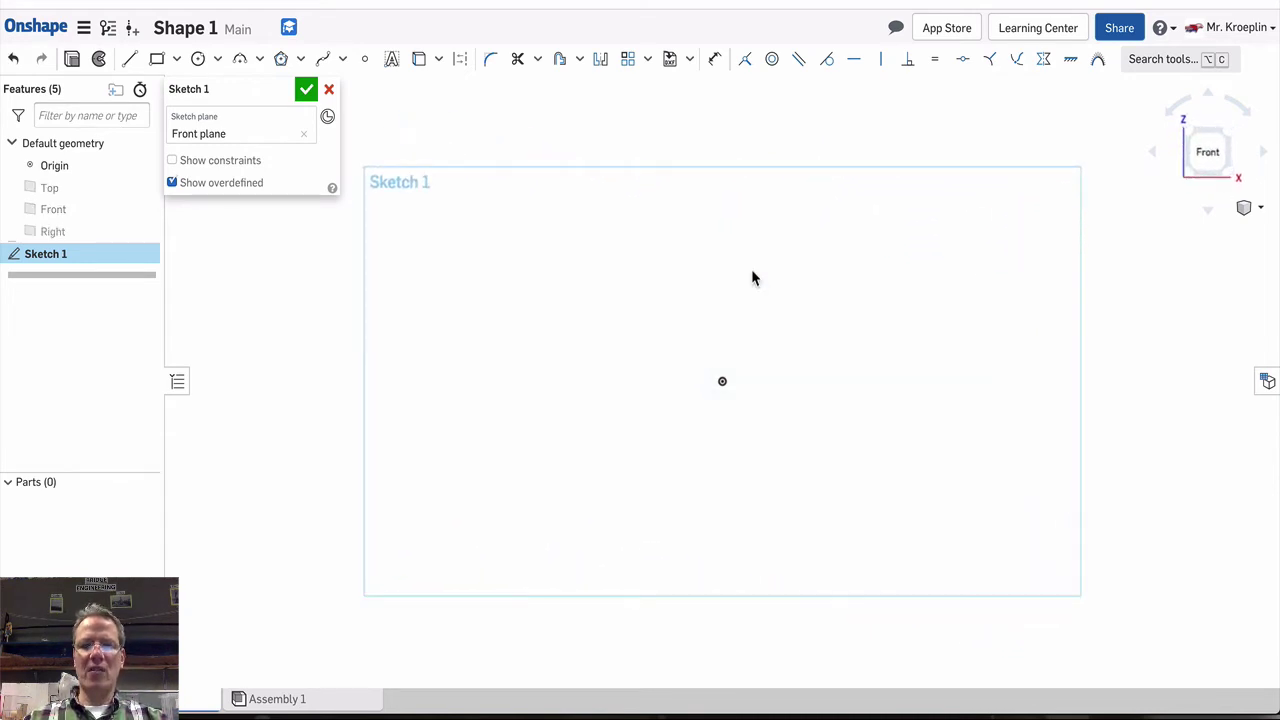
key(super+Tab)
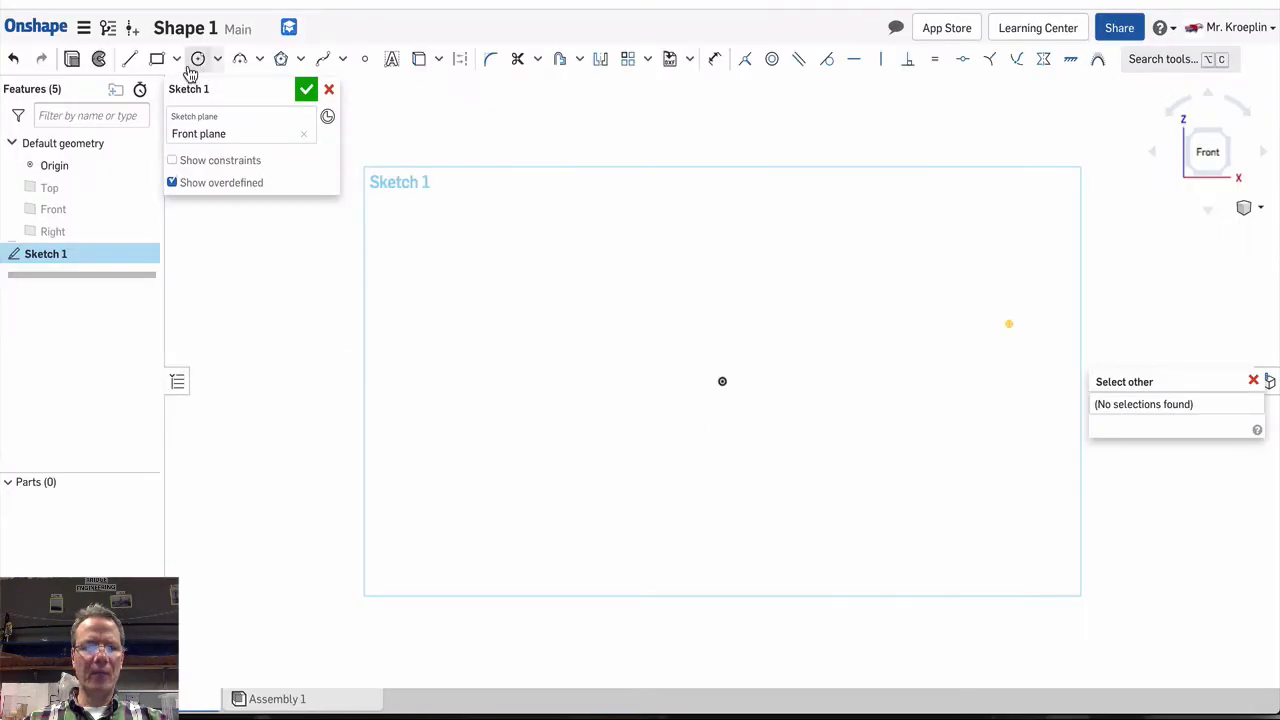
- Draw a rectangle from the origin, typing 2 wide by 1.25 tall
click(157, 59)
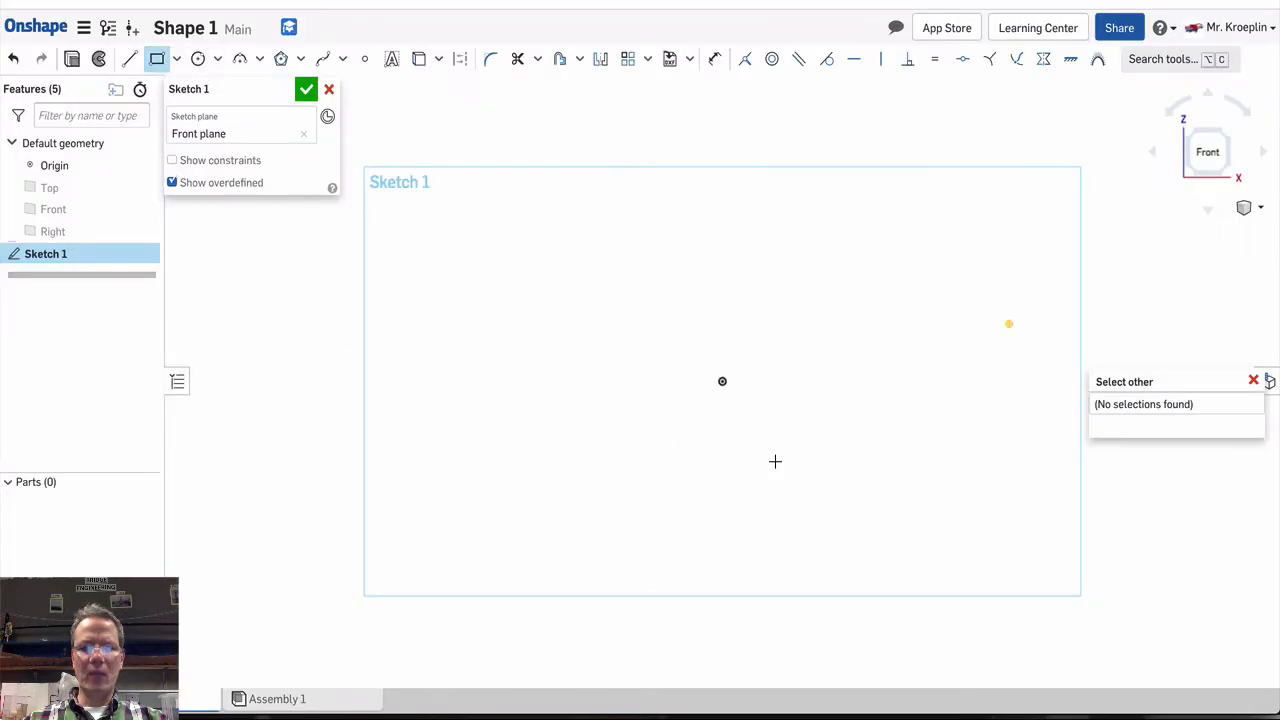
drag(719, 380, 989, 250)
text(2)
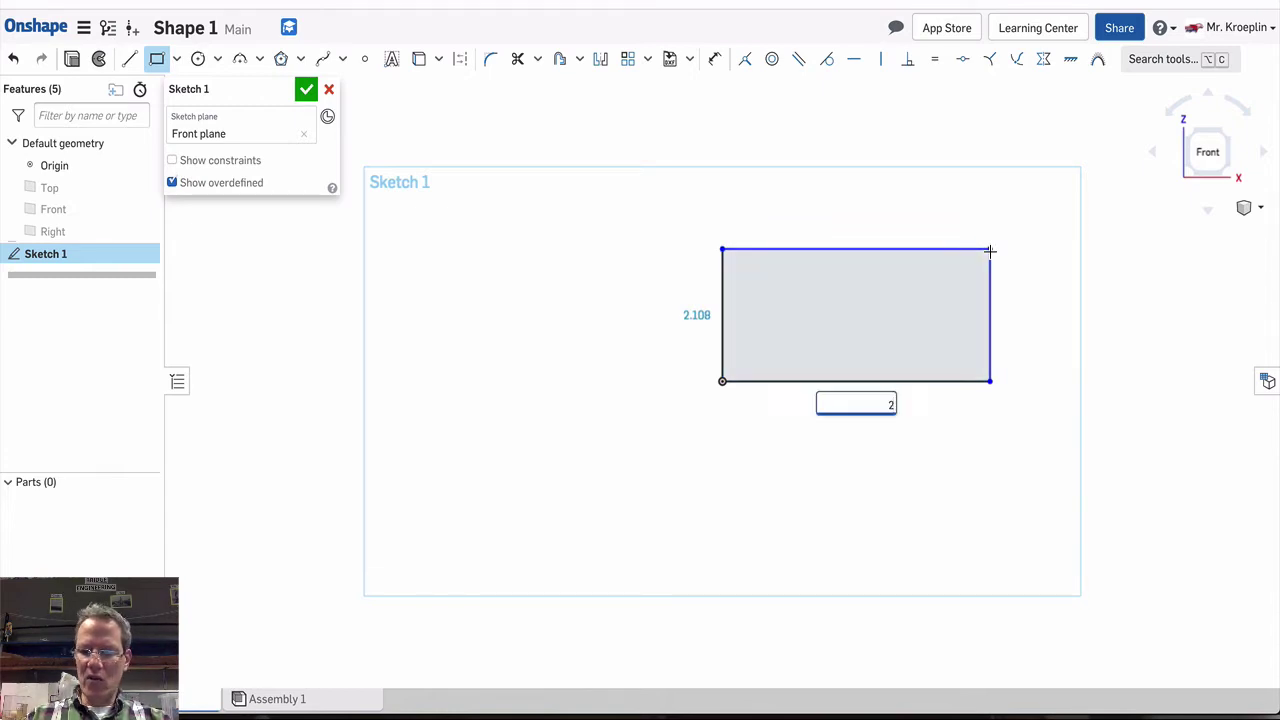
key(Tab)
text(1)
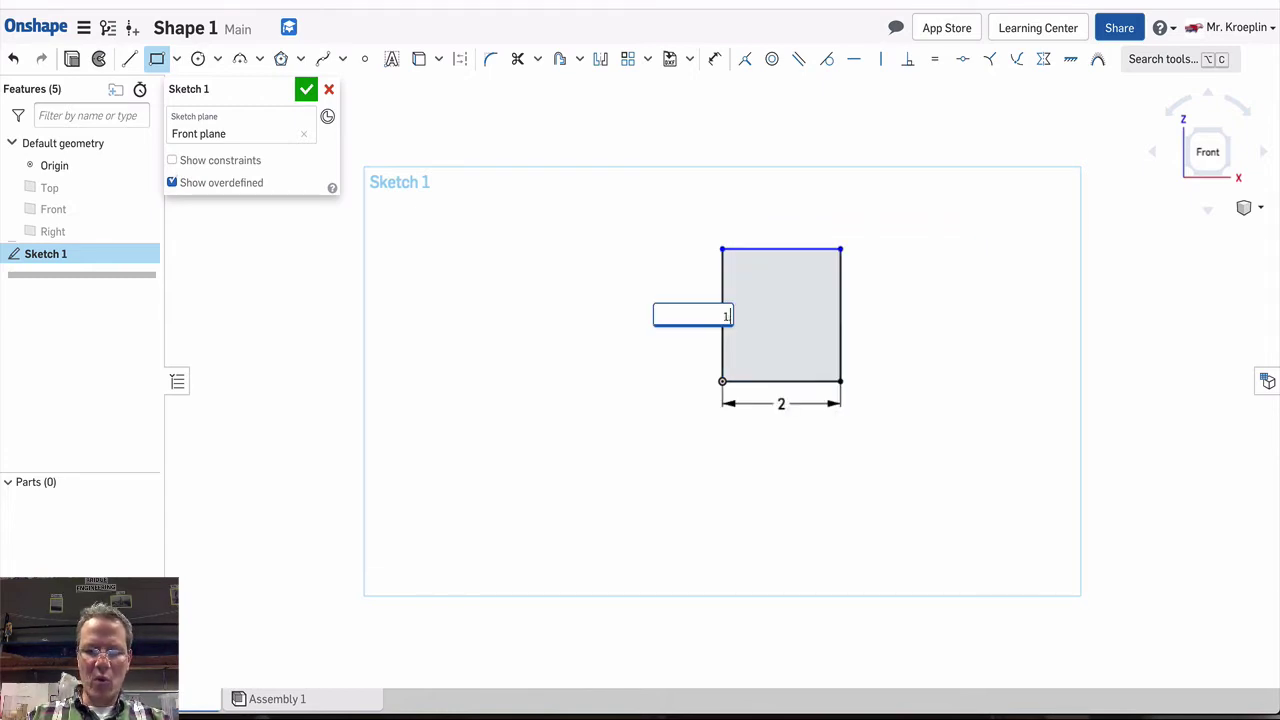
text(.25)
key(Return)
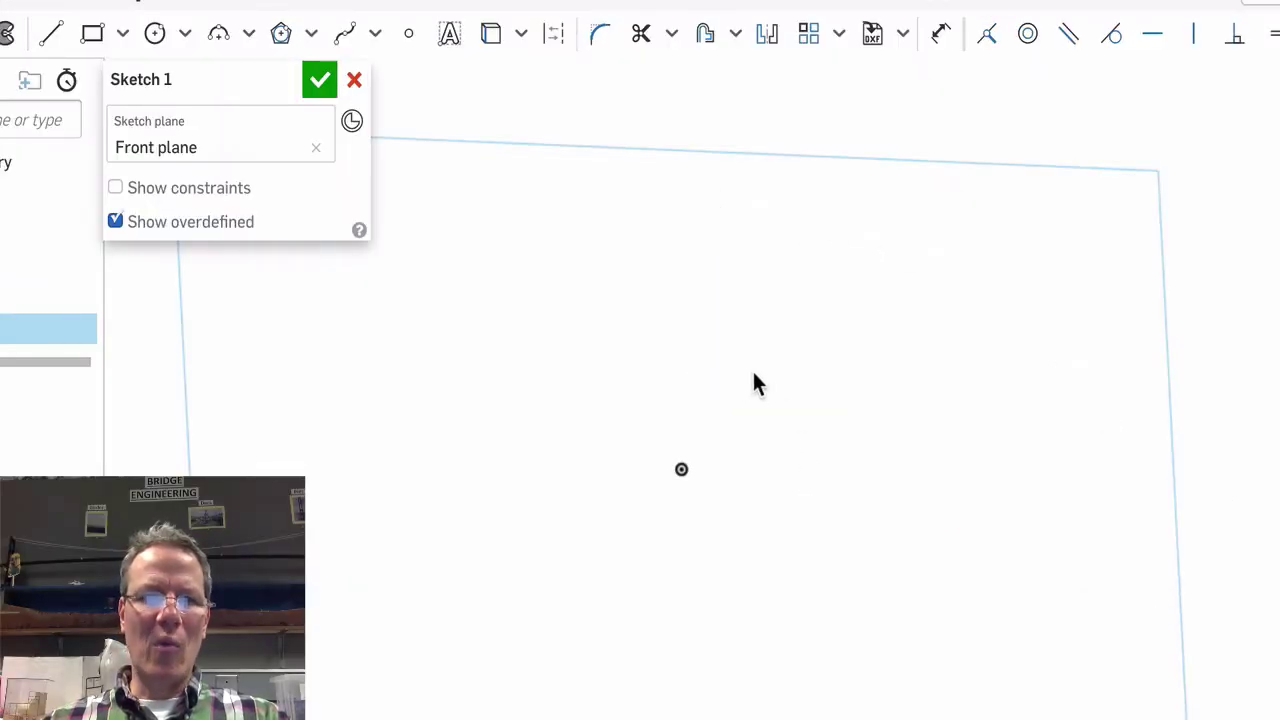
- Draw a corner rectangle from the origin and set its width to 2
click(92, 34)
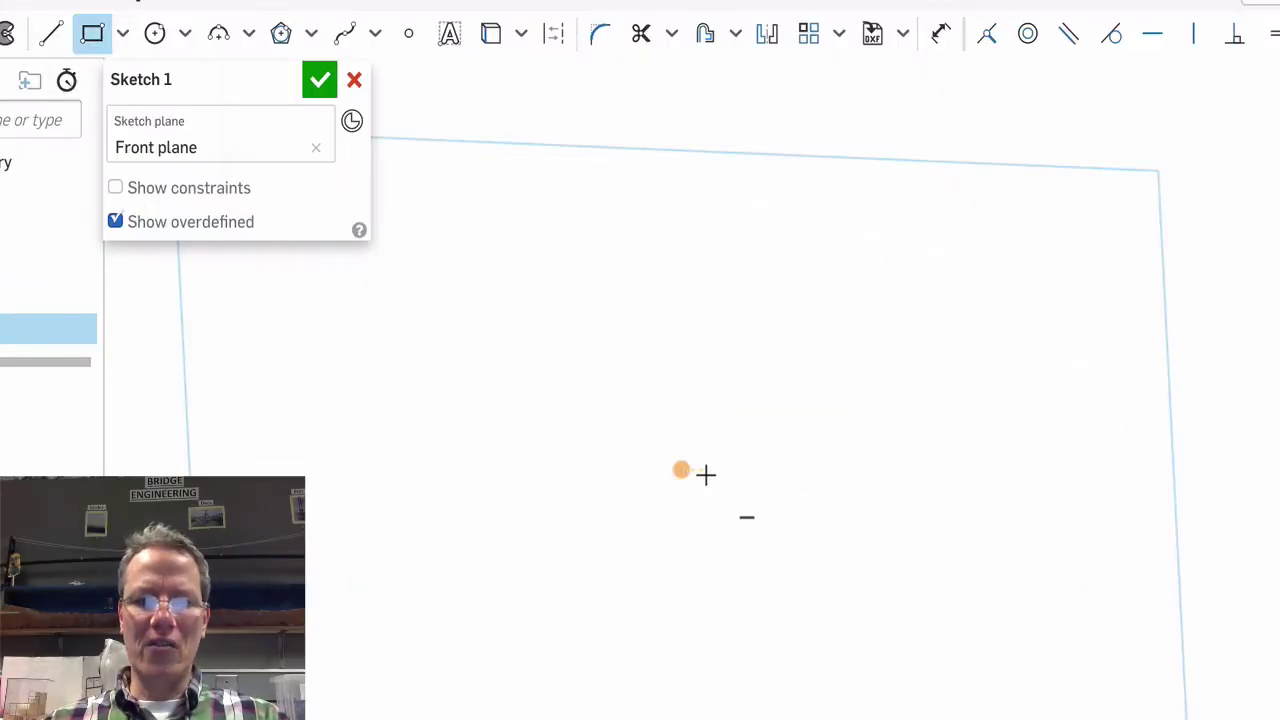
click(700, 473)
click(1216, 283)
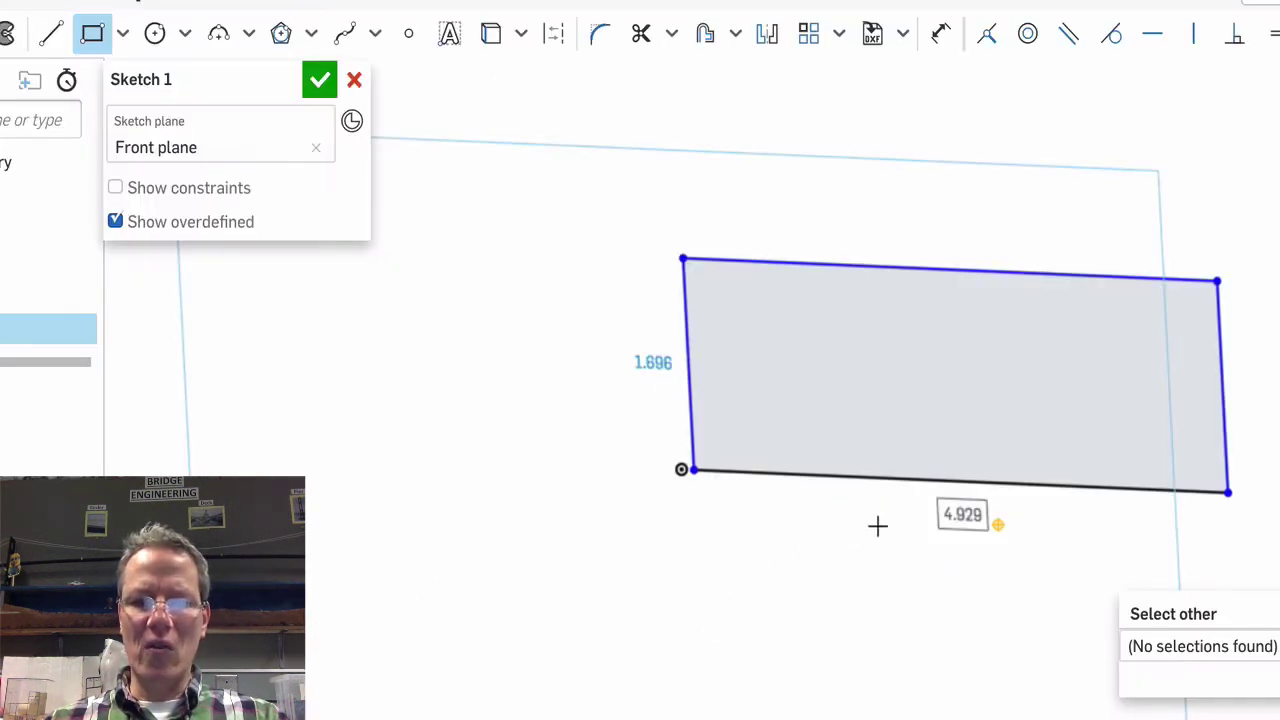
double_click(956, 530)
text(2)
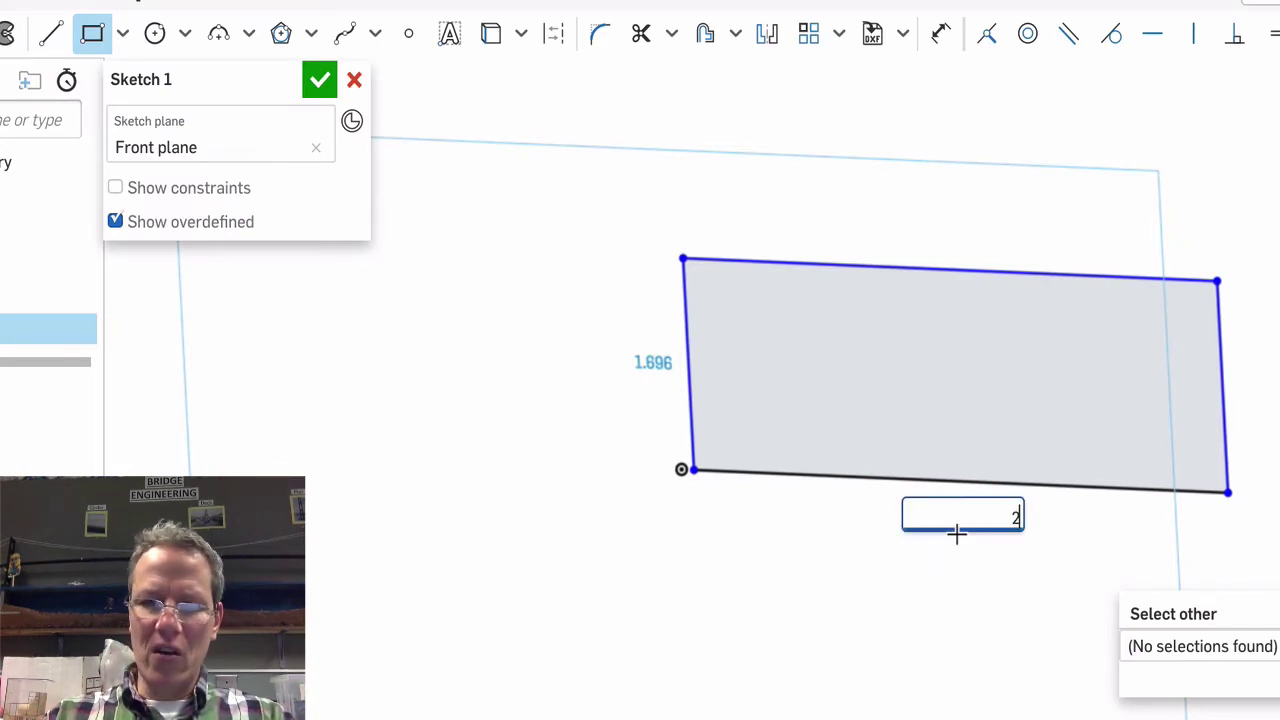
key(Return)
key(Escape)
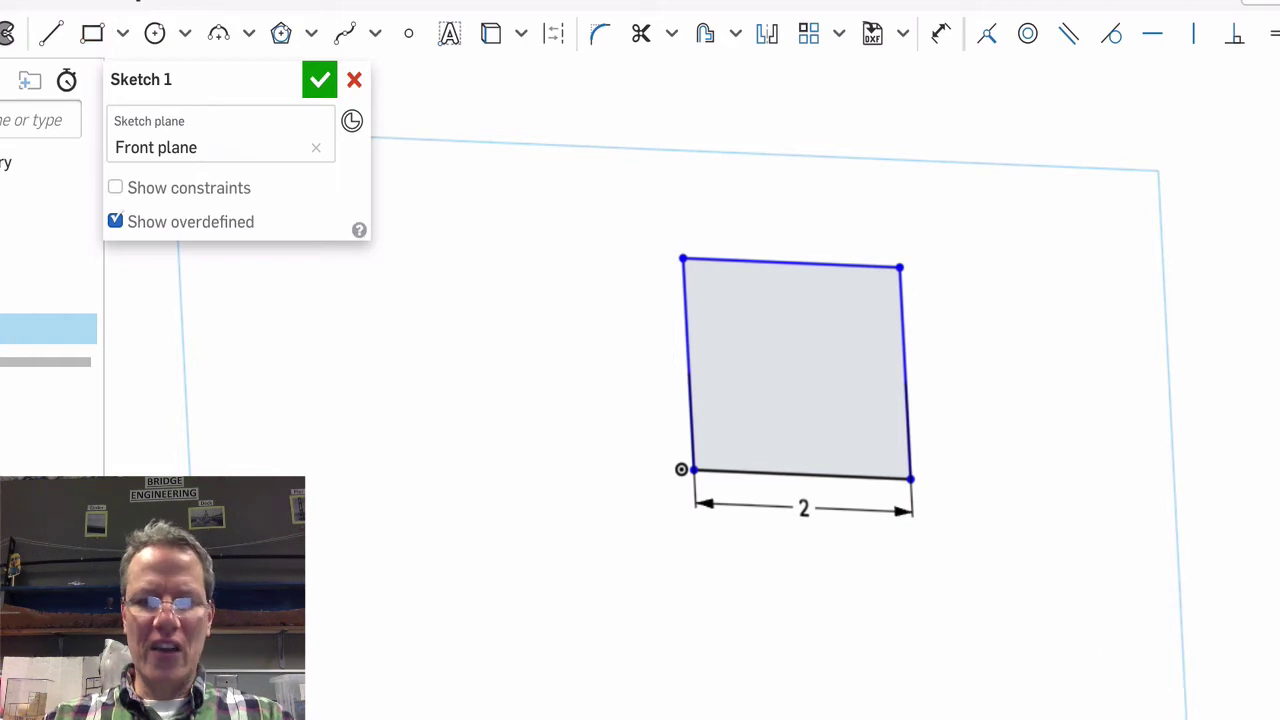
- Dimension the rectangle's left edge at a height of 1.25
click(944, 38)
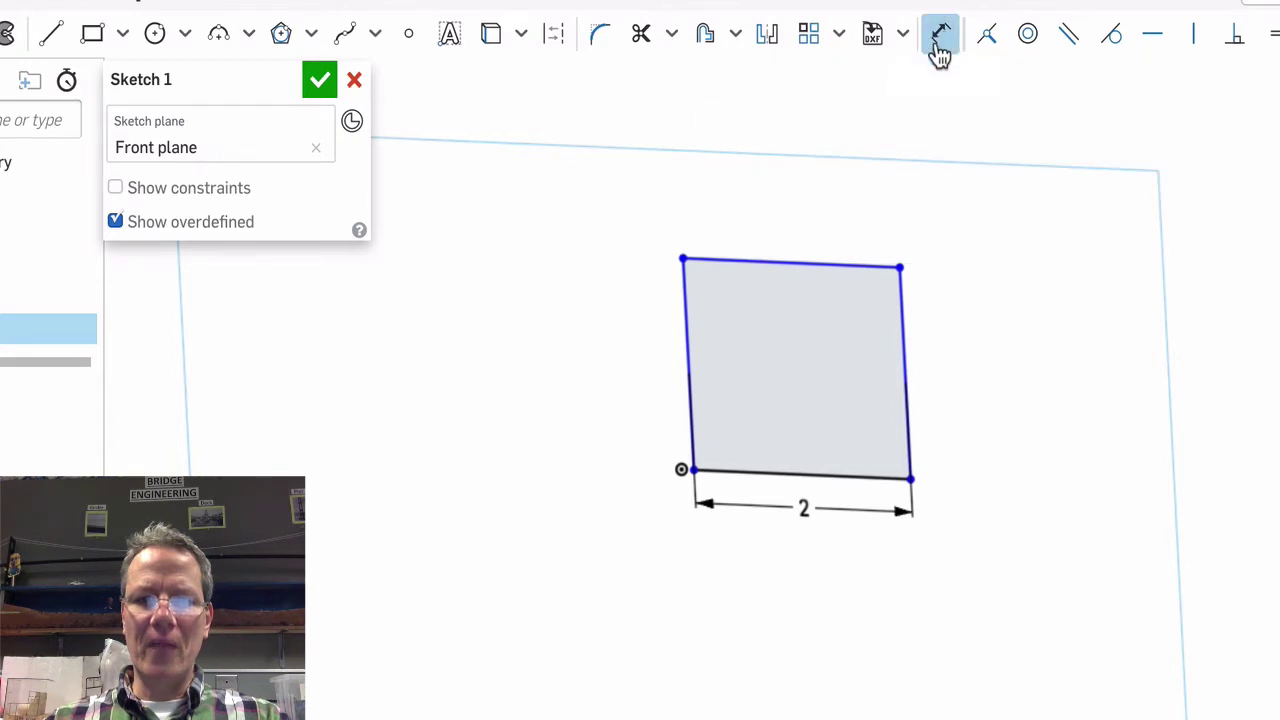
click(684, 357)
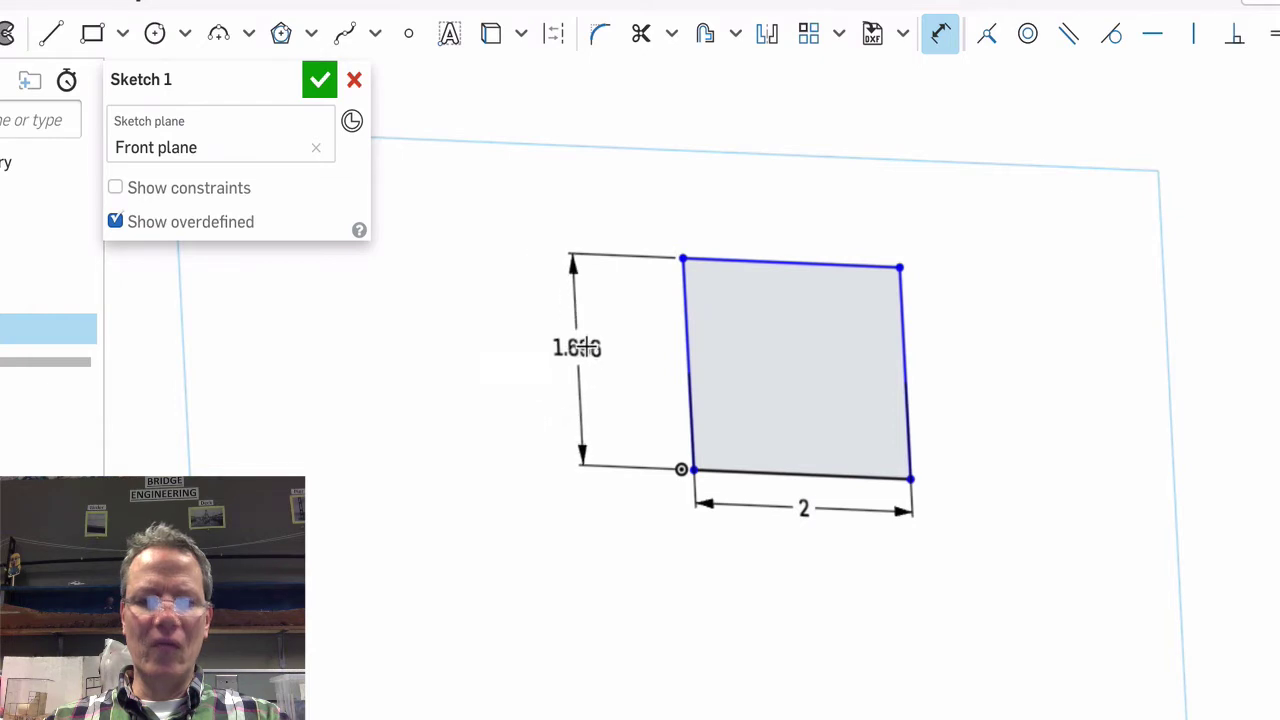
click(583, 358)
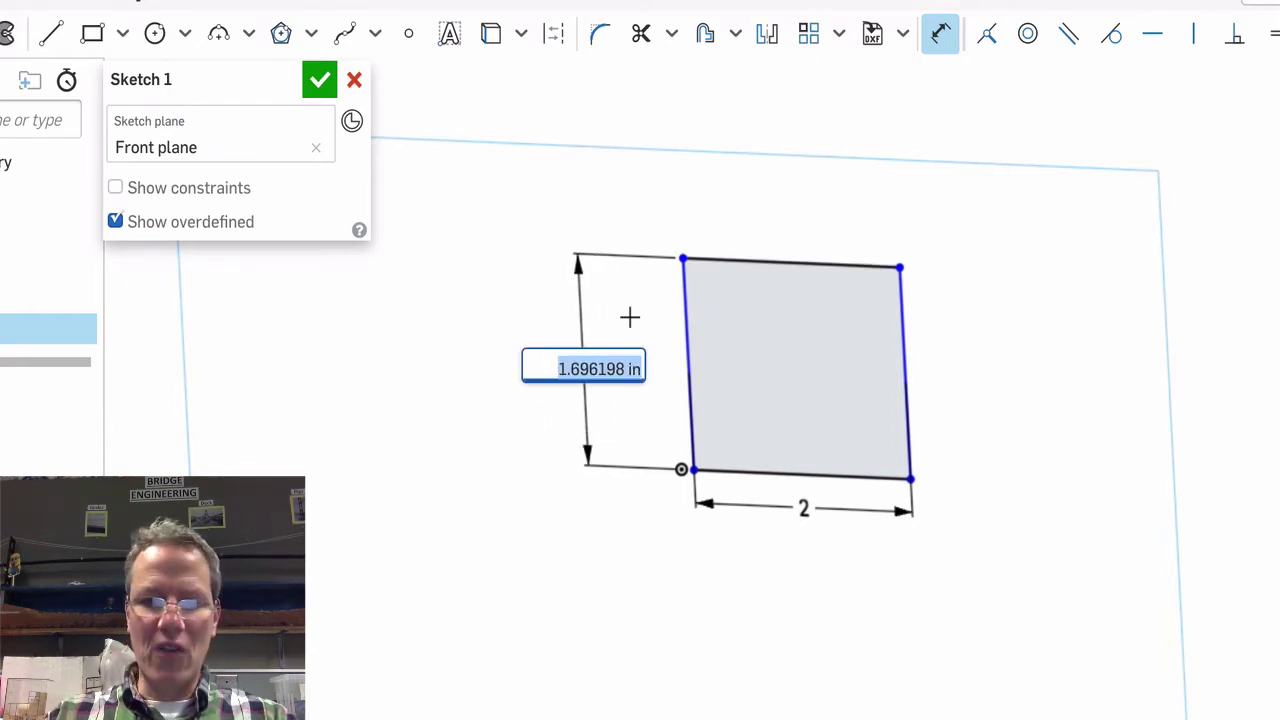
text(1.25)
key(Return)
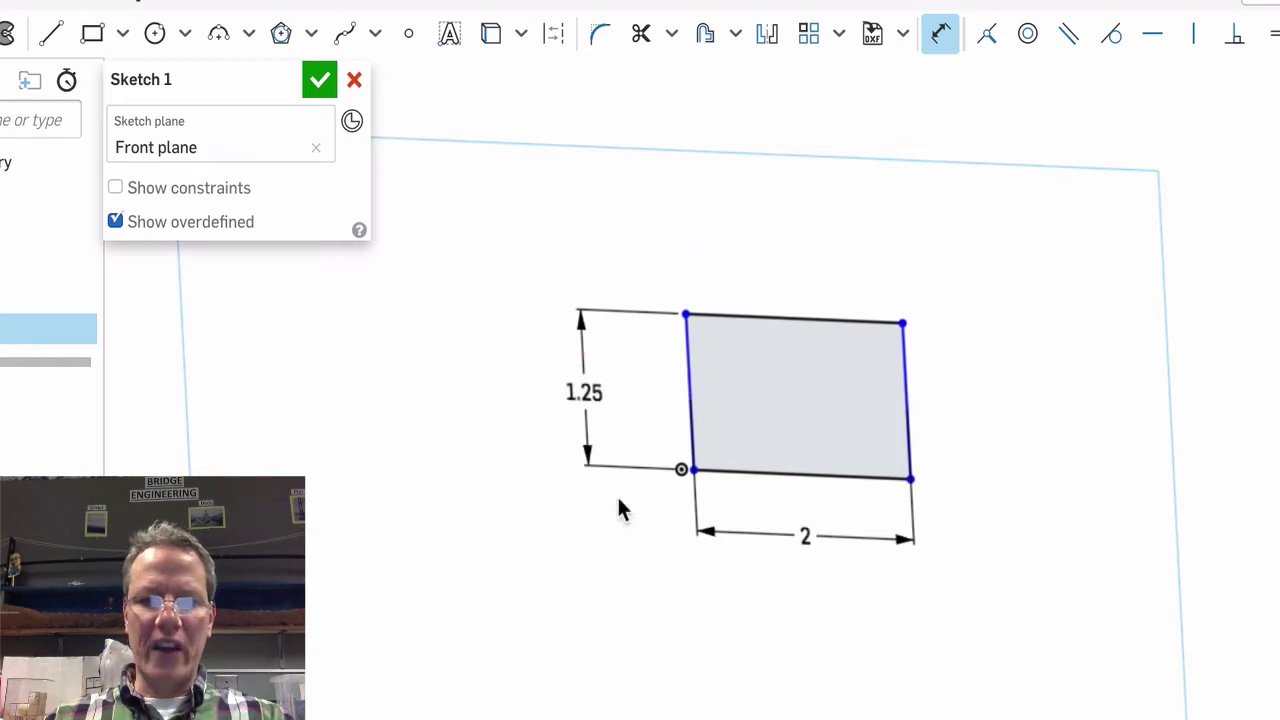
- Change the width dimension to 3, then correct it back to 2
double_click(803, 533)
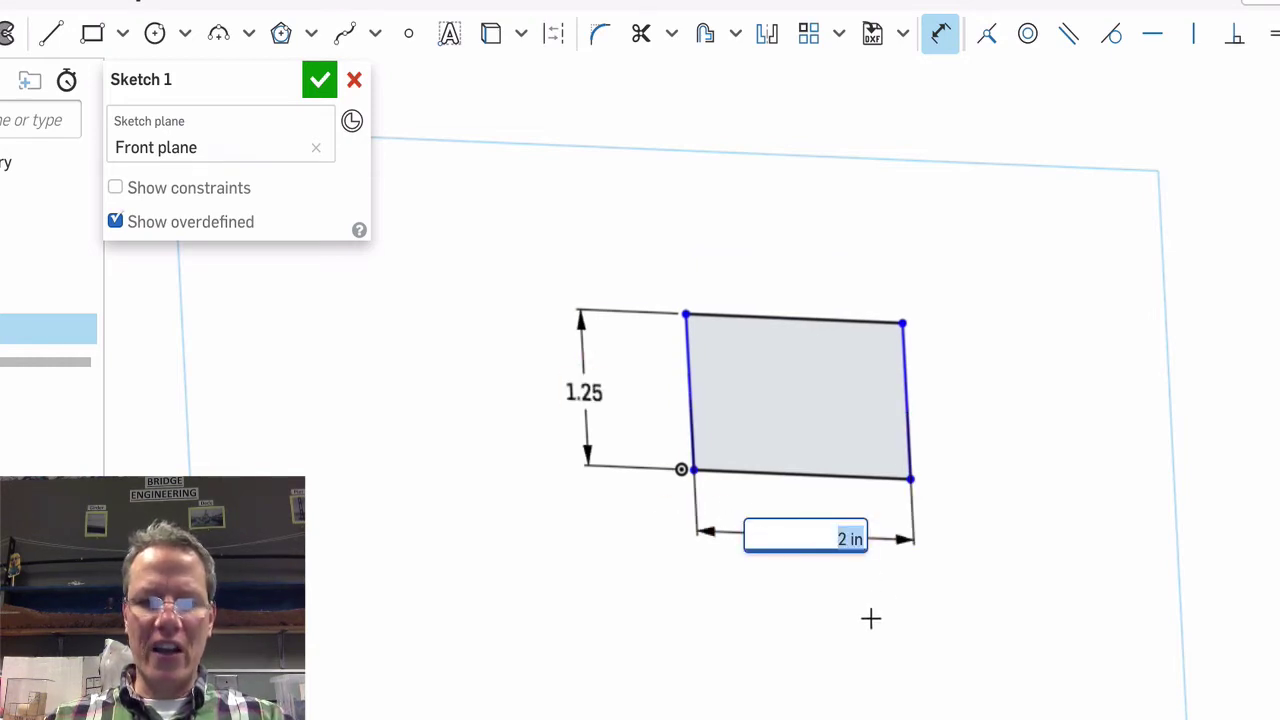
text(3)
key(Return)
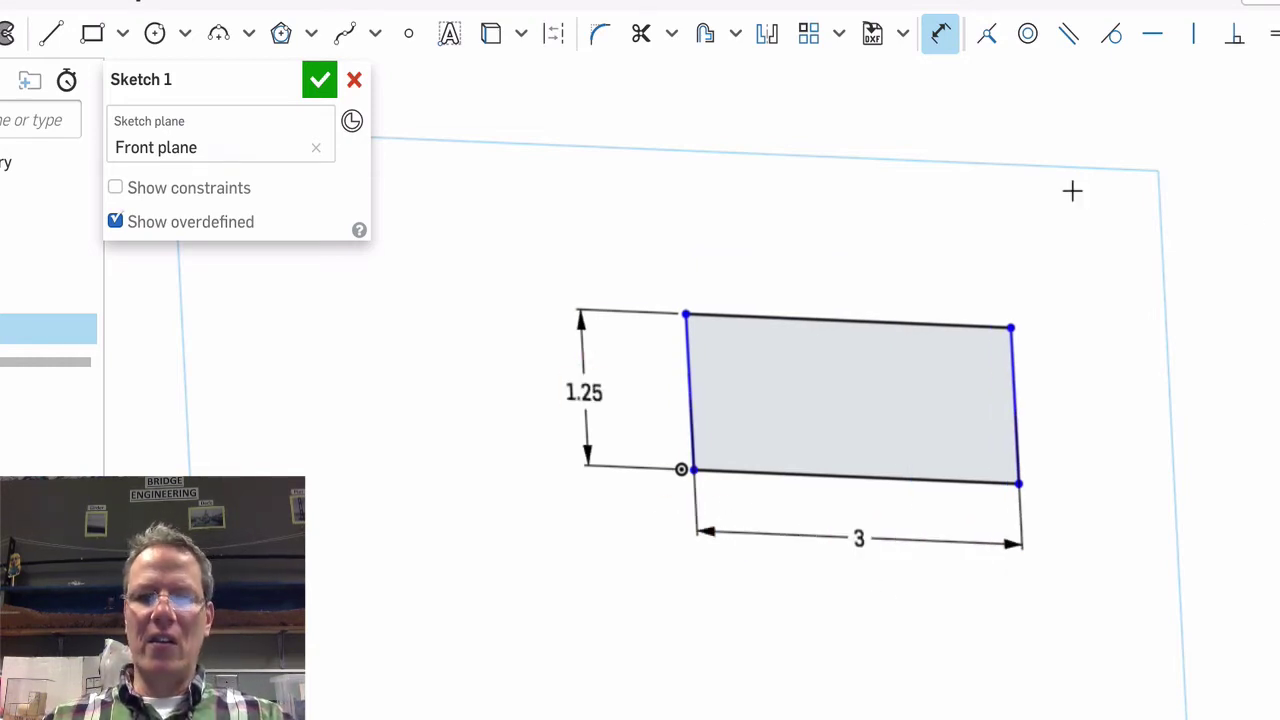
double_click(863, 537)
text(2)
key(Return)
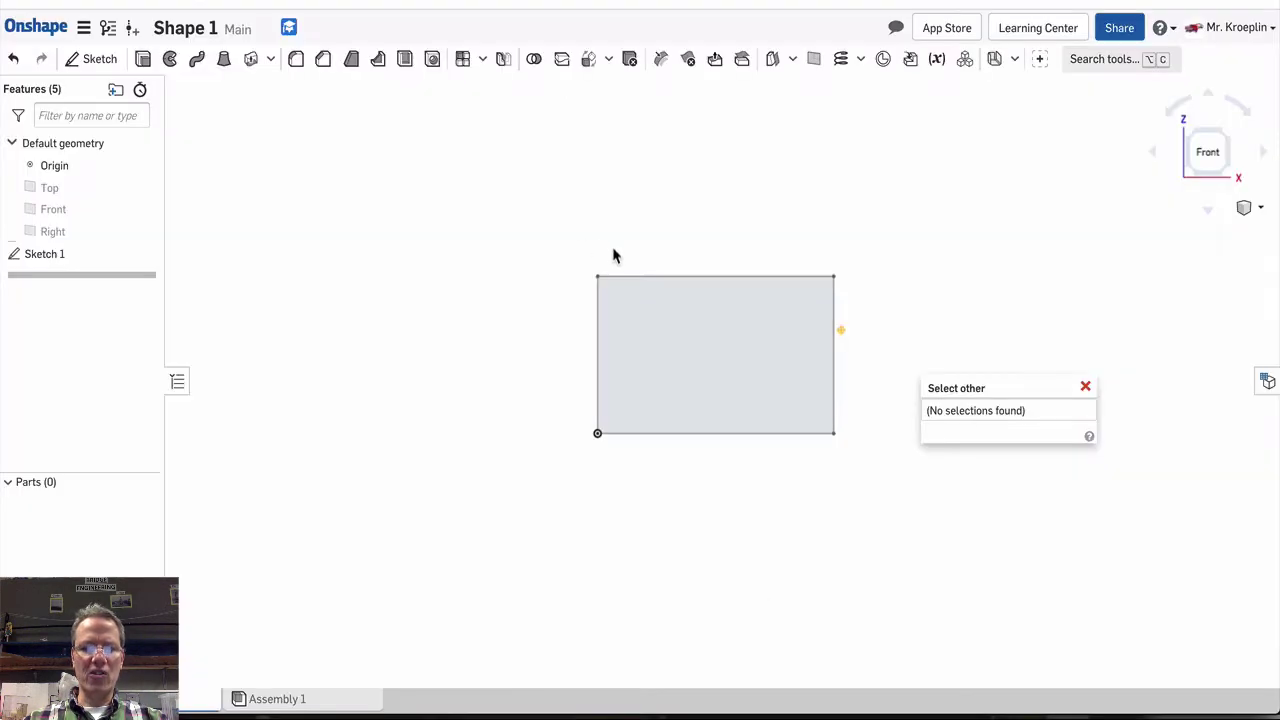
- Extrude the 2 by 1.25 rectangle Blind 1 in into a solid box, viewed isometrically
right_drag(611, 254, 700, 340)
click(751, 424)
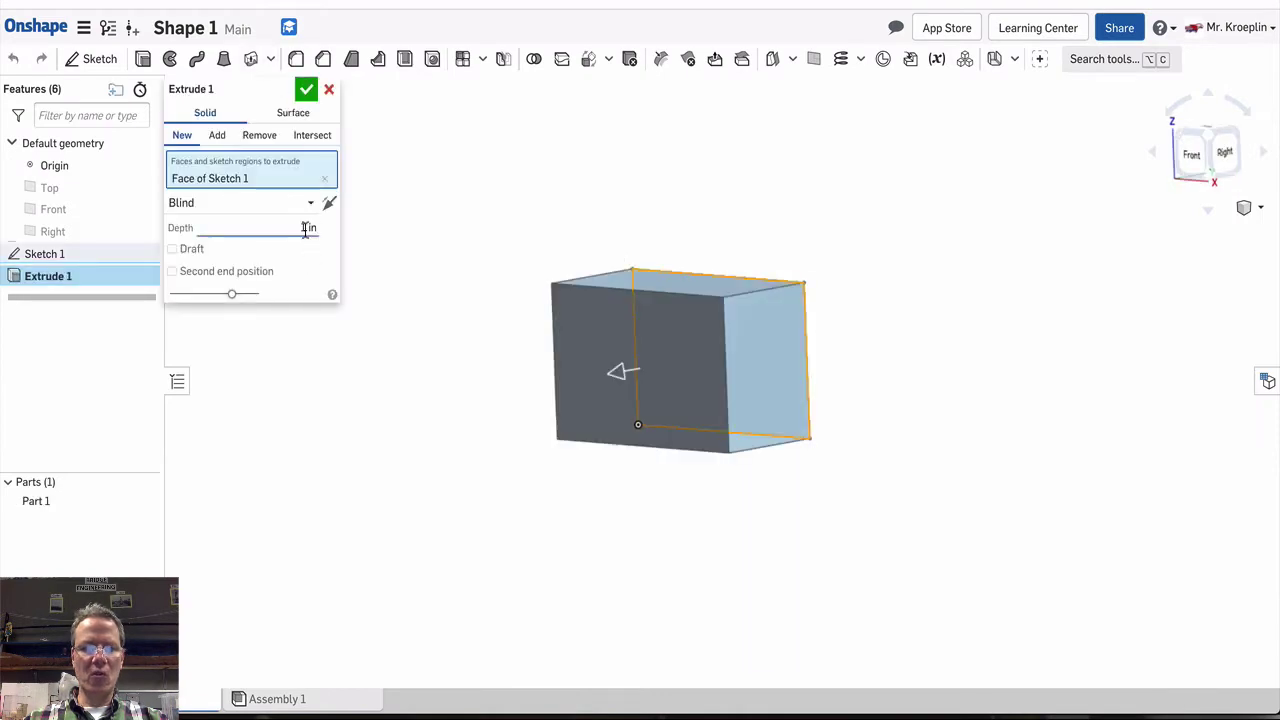
click(308, 90)
right_drag(600, 225, 536, 240)
right_drag(674, 291, 849, 271)
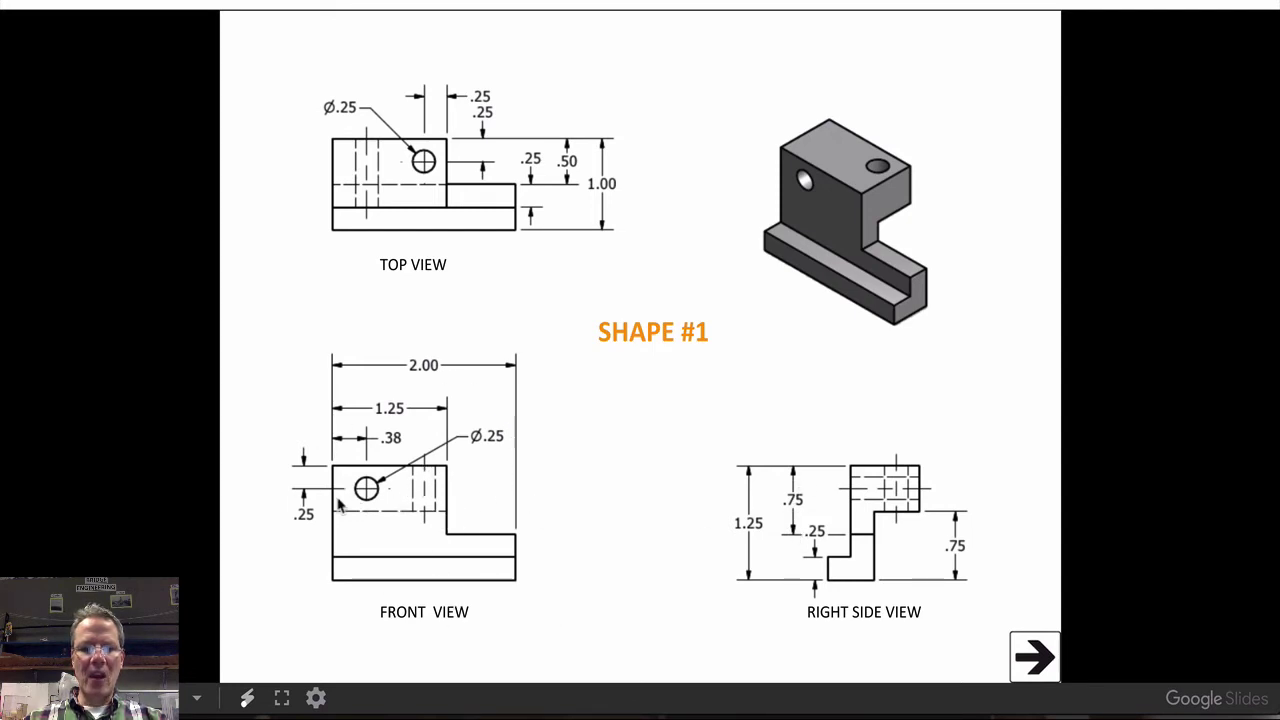
- Step through the Shape #1 drawing's vertical and horizontal projection-line animations
click(323, 287)
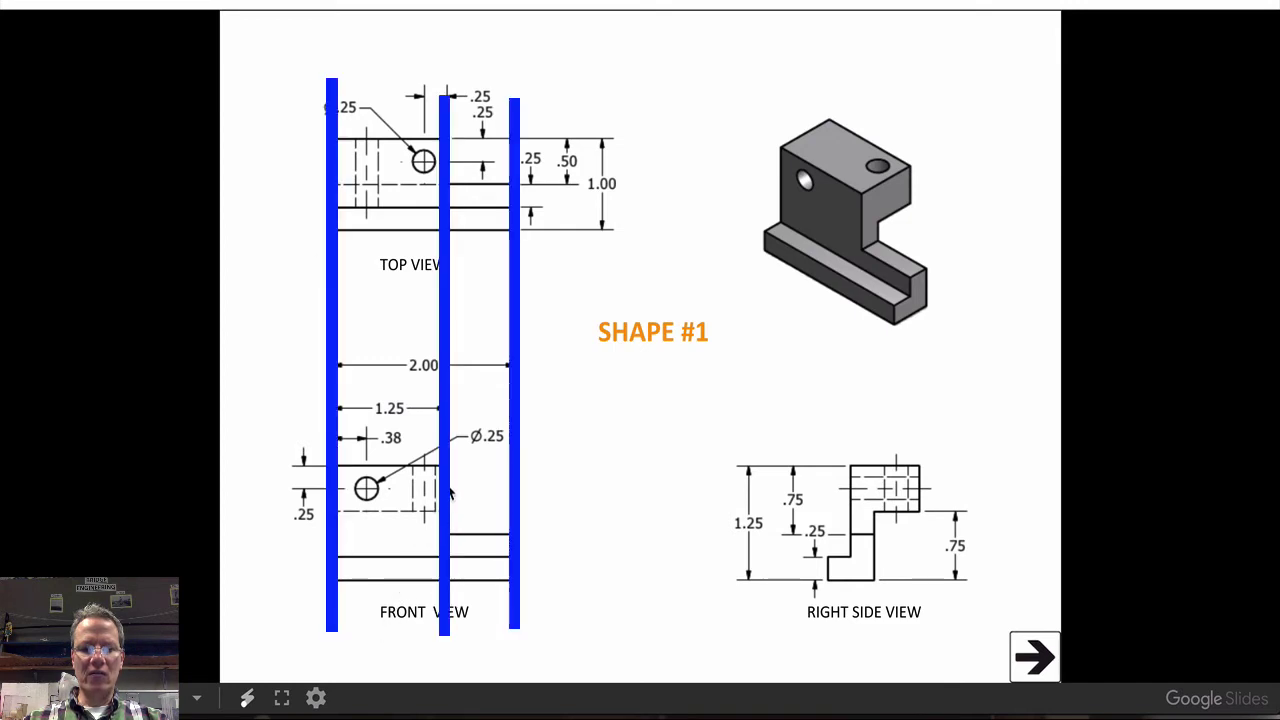
click(433, 316)
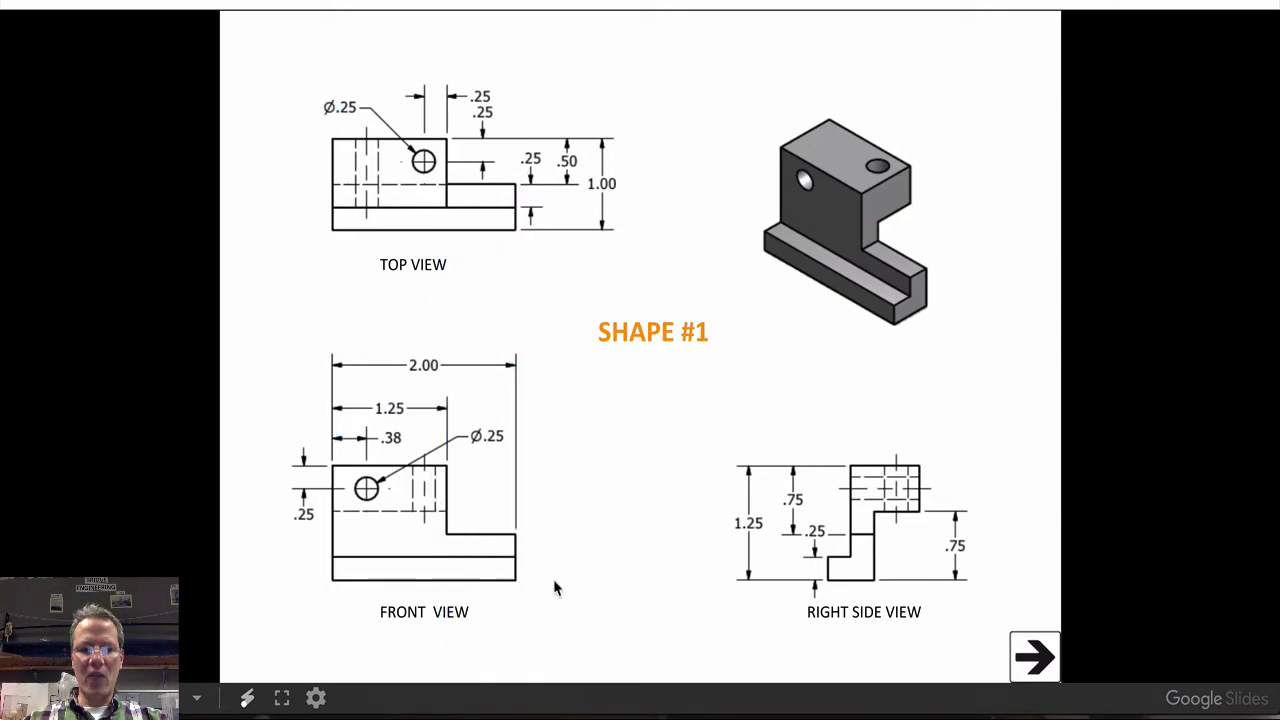
click(503, 537)
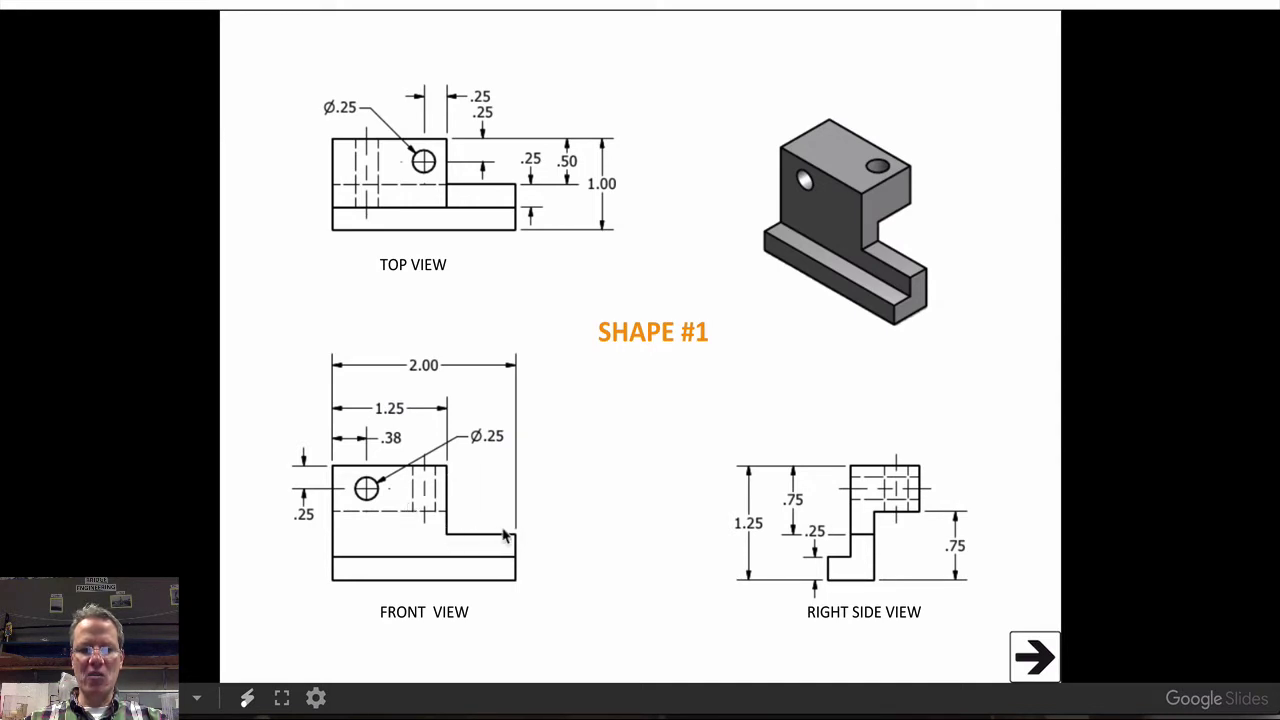
key(super+Tab)
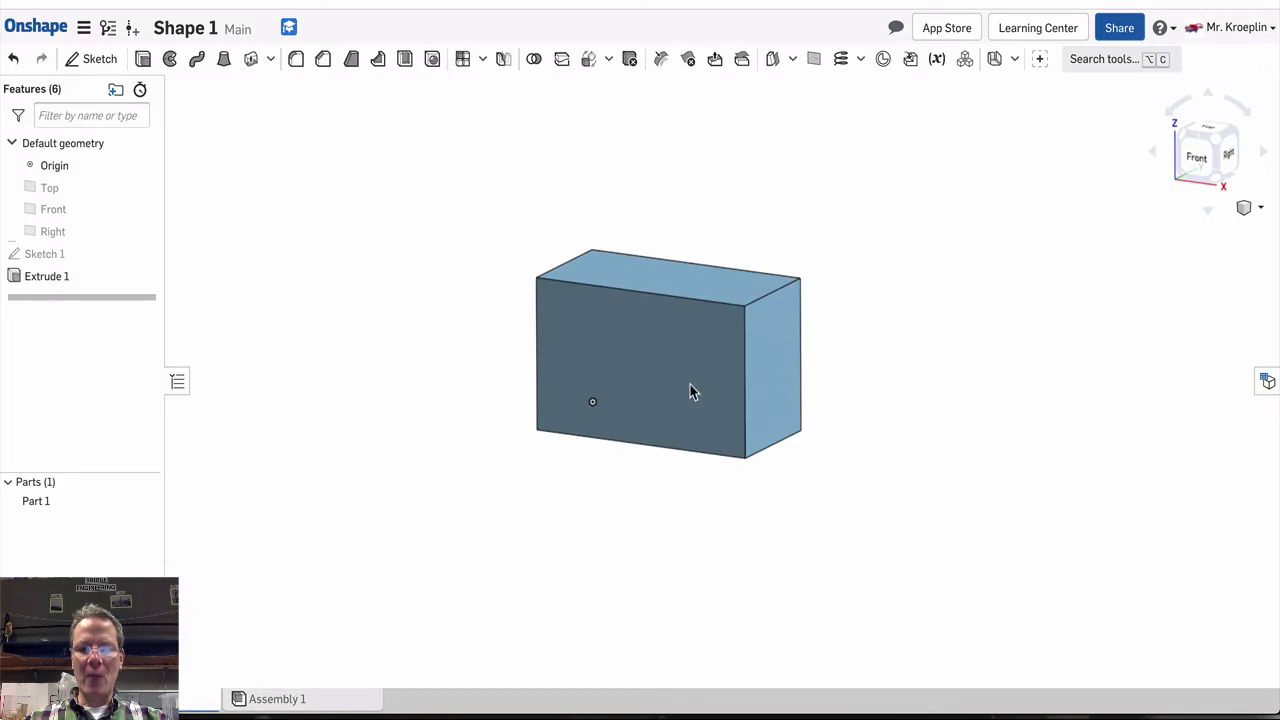
- Start Sketch 2 on the box's front face
click(703, 364)
right_click(702, 364)
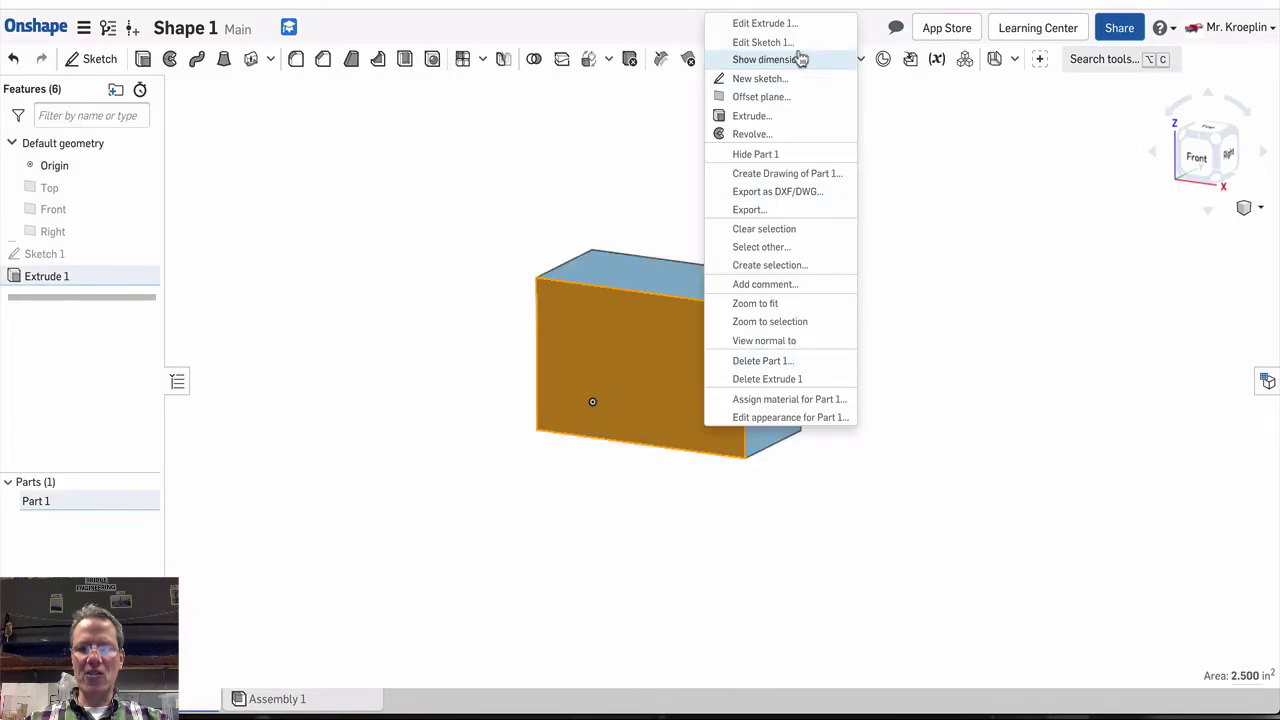
click(760, 78)
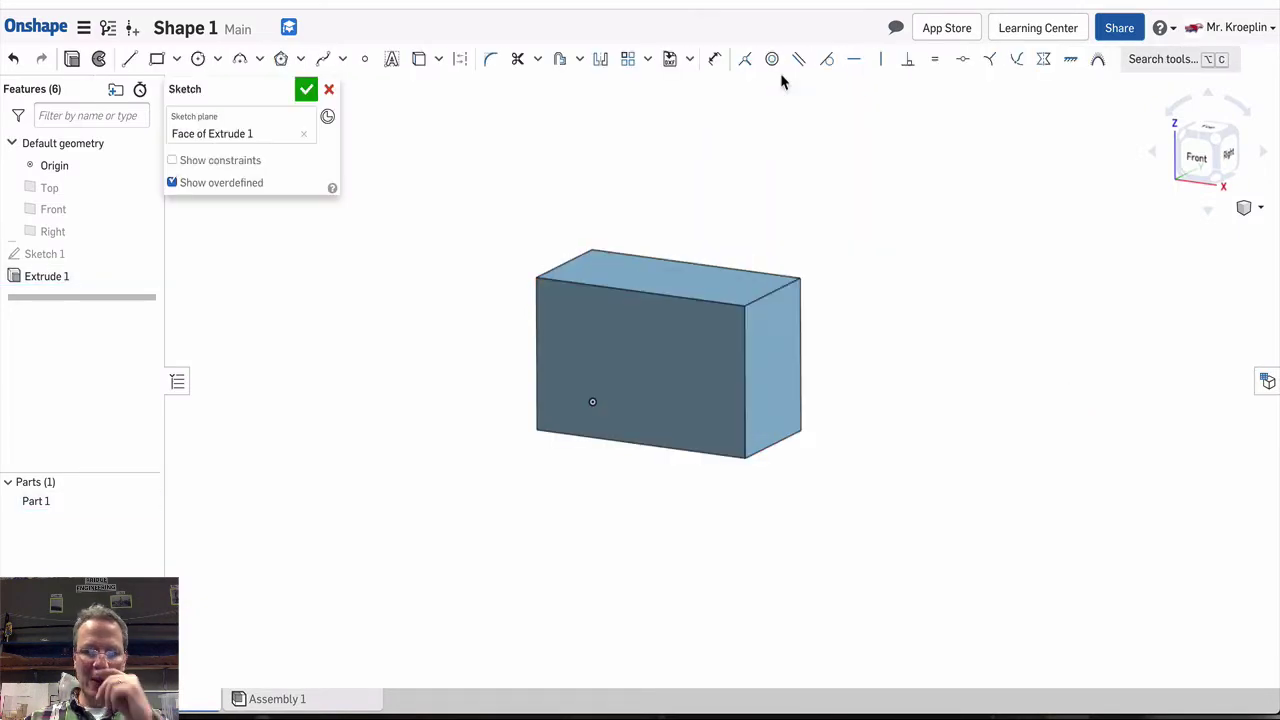
- Draw 0.75 lines forming the top-right corner square and finish the sketch
click(127, 59)
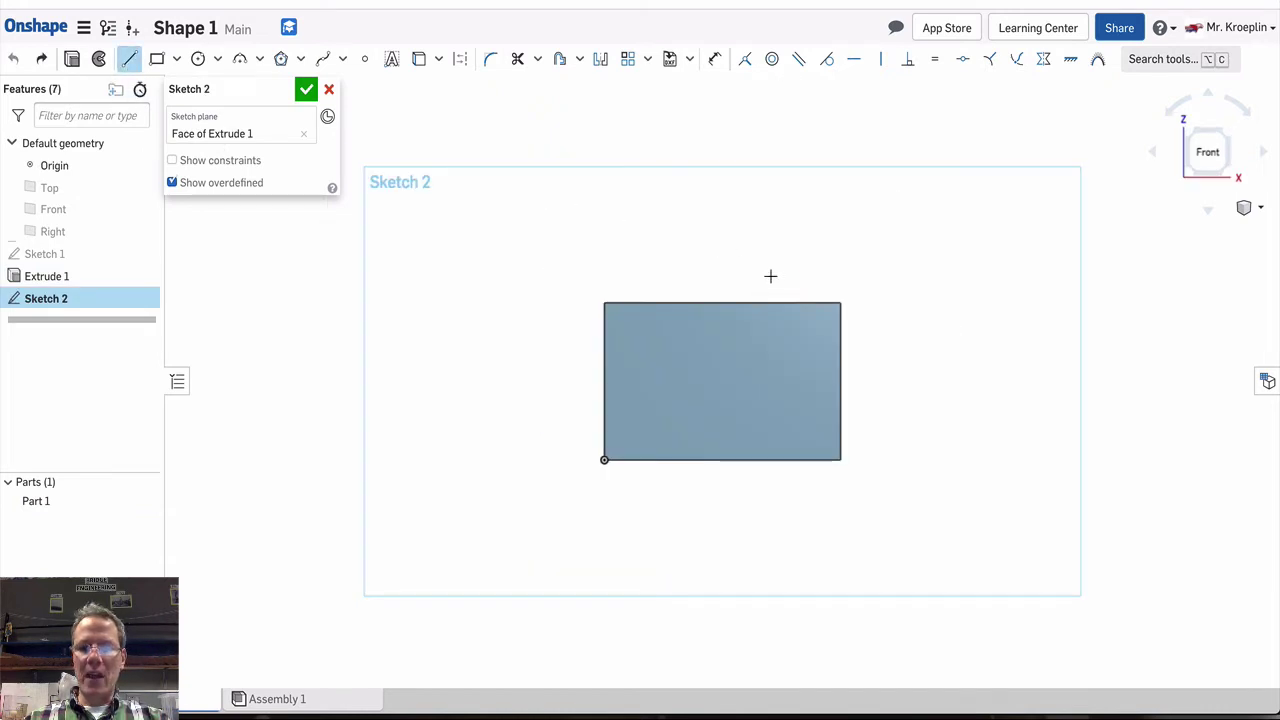
click(840, 303)
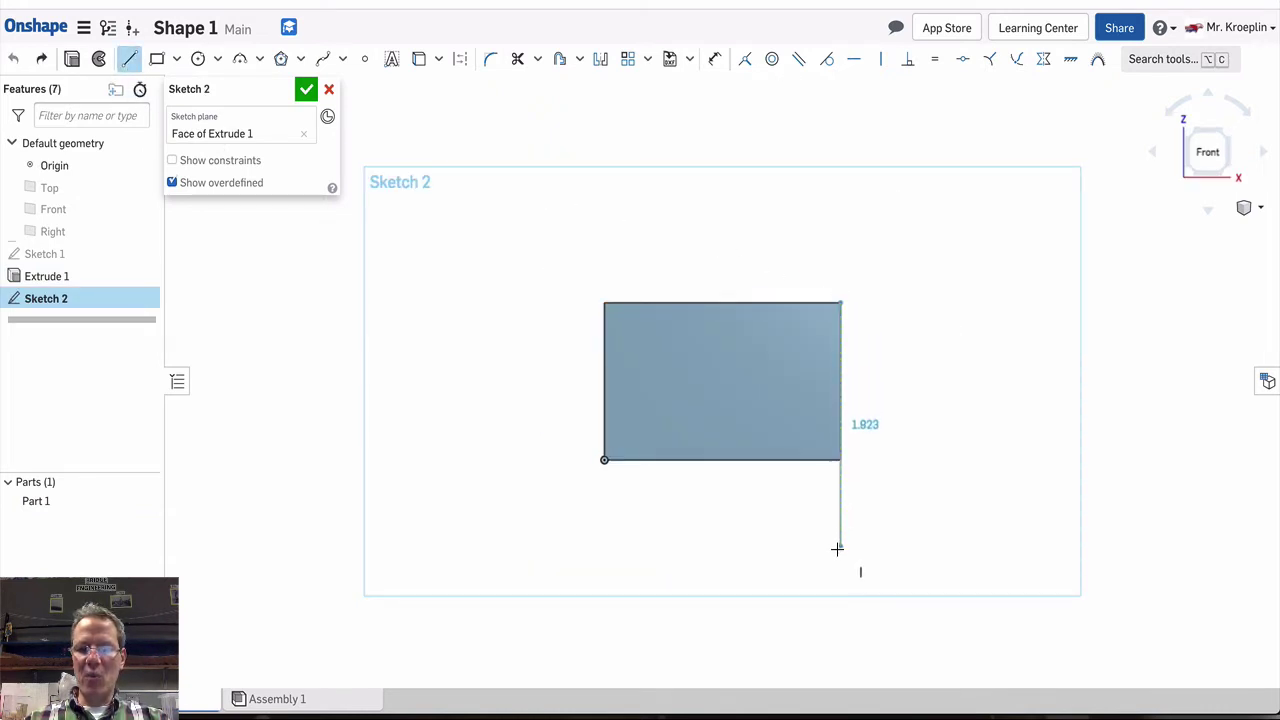
click(840, 557)
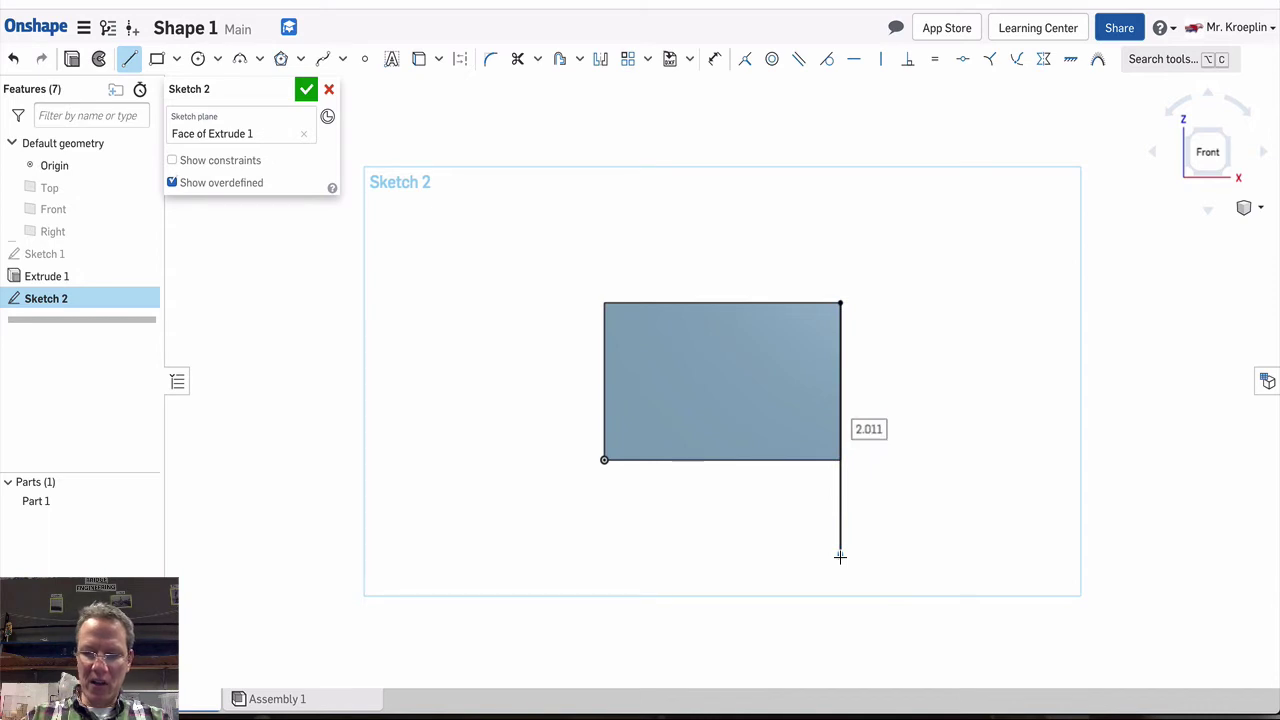
key(Return)
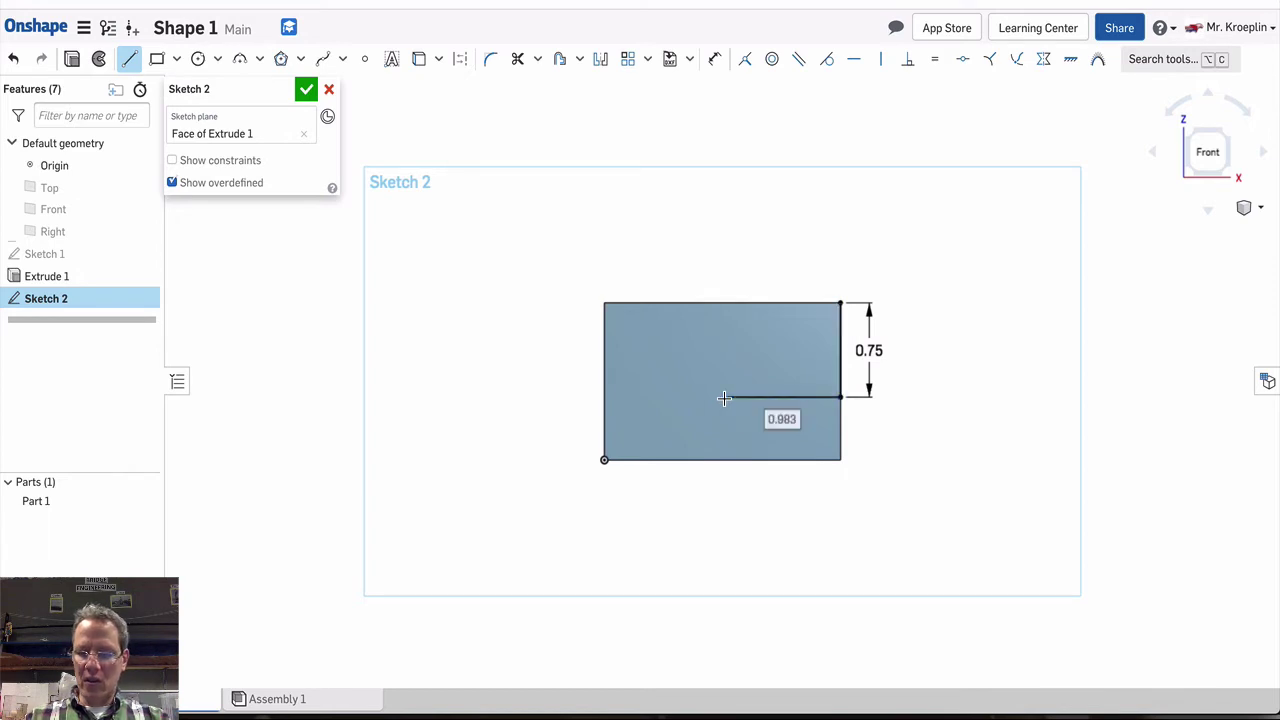
key(Tab)
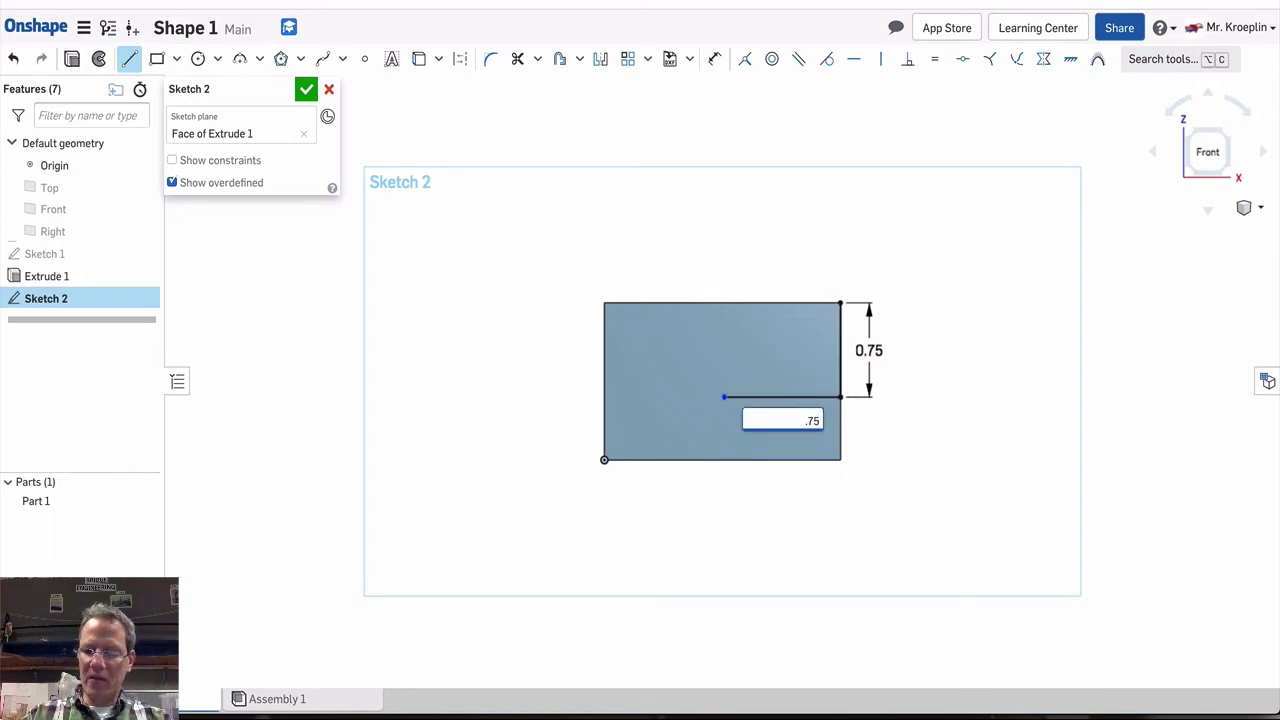
key(Return)
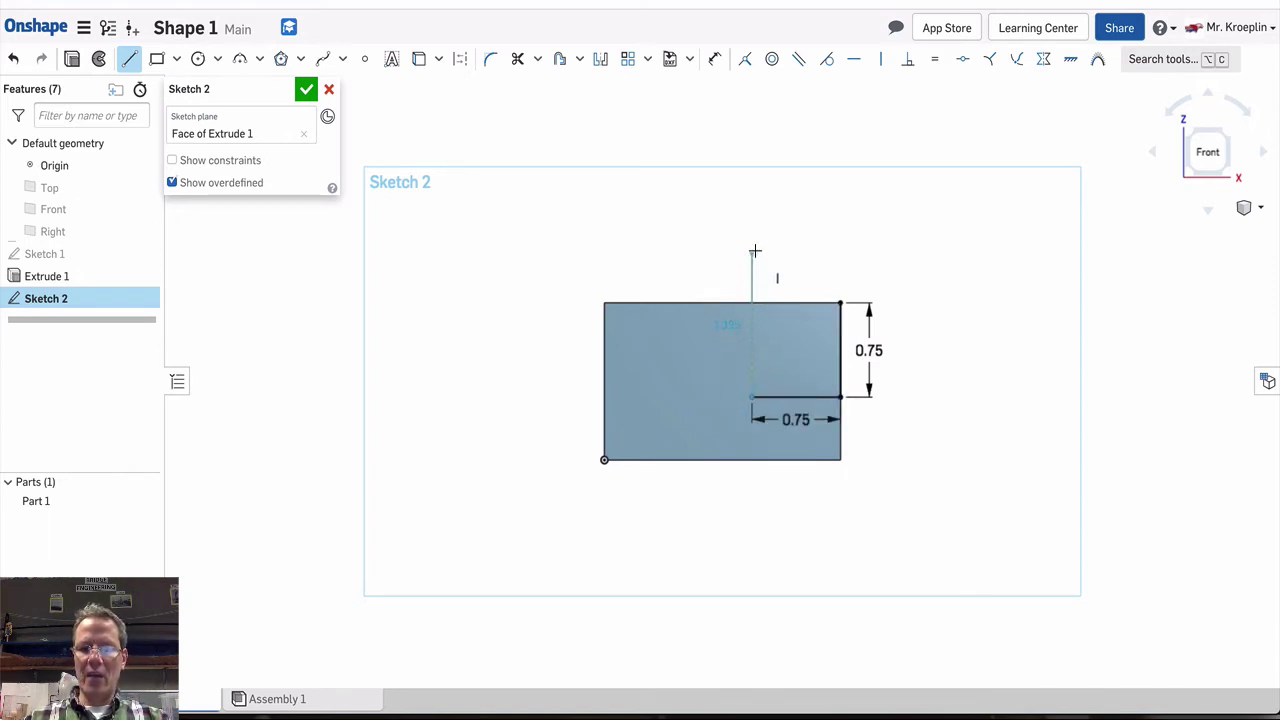
click(751, 302)
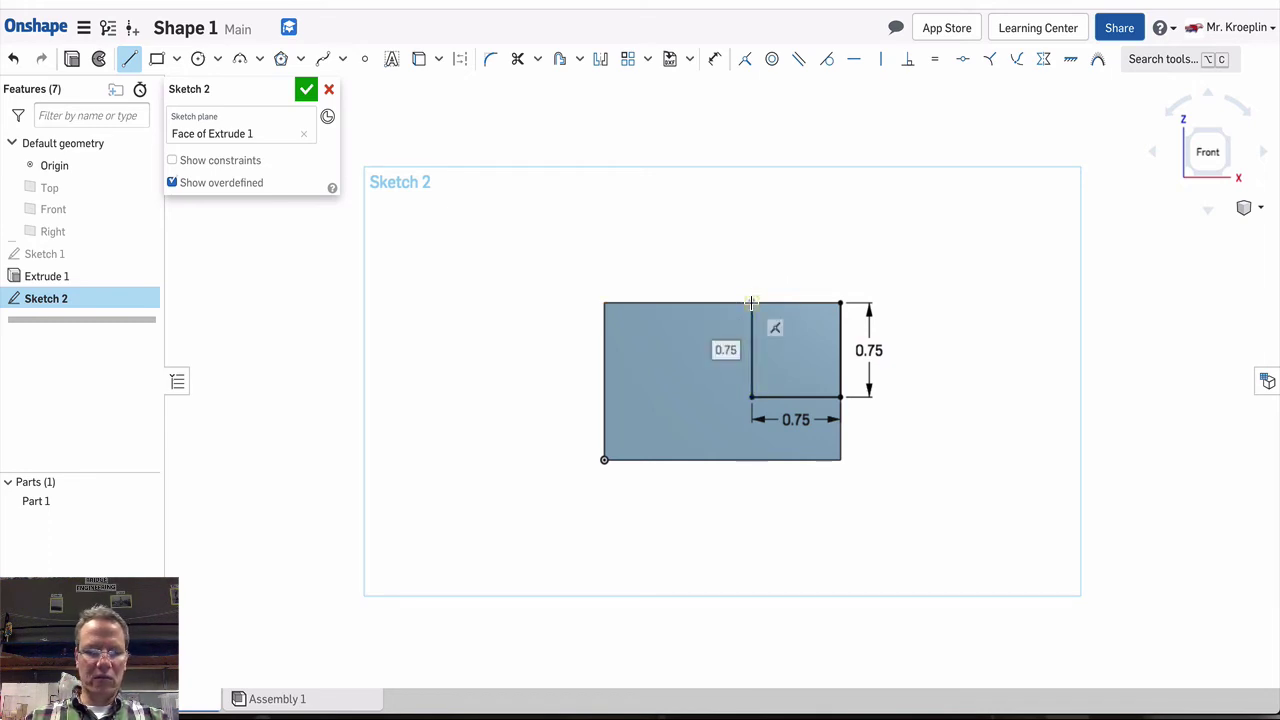
key(Escape)
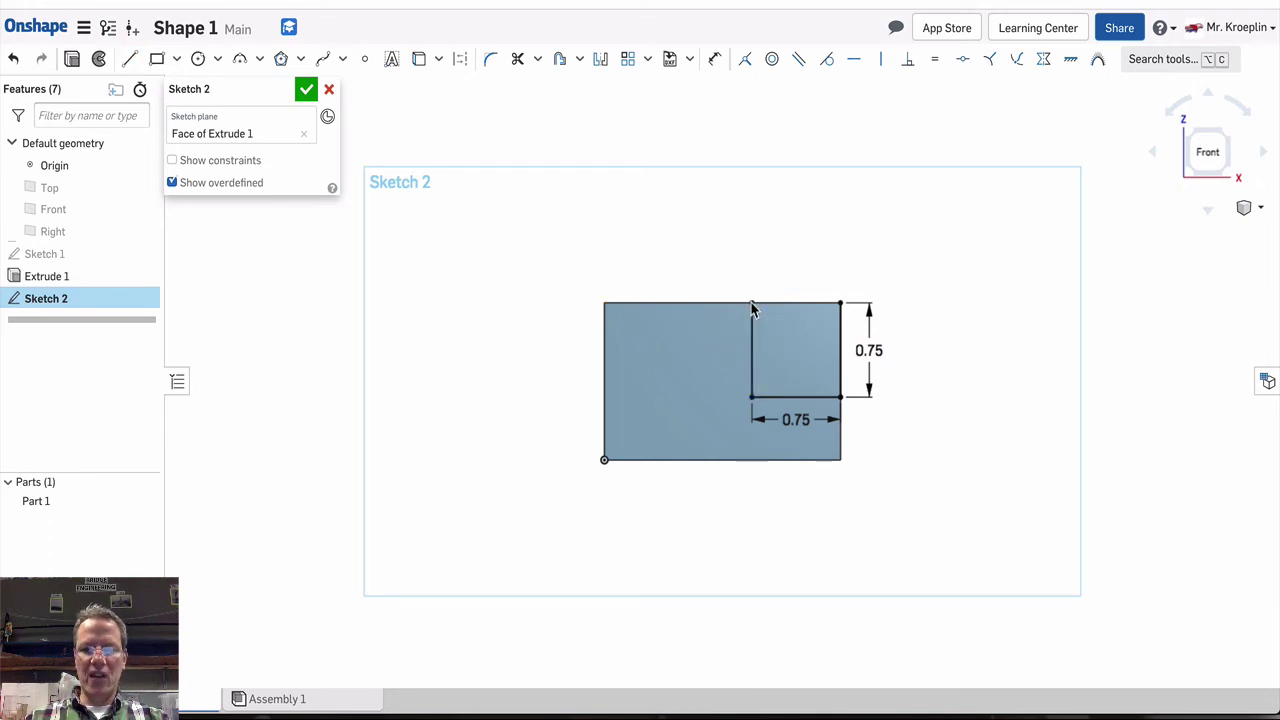
click(308, 92)
- Extrude-cut the corner square 1.16 in through the block
right_drag(983, 229, 952, 242)
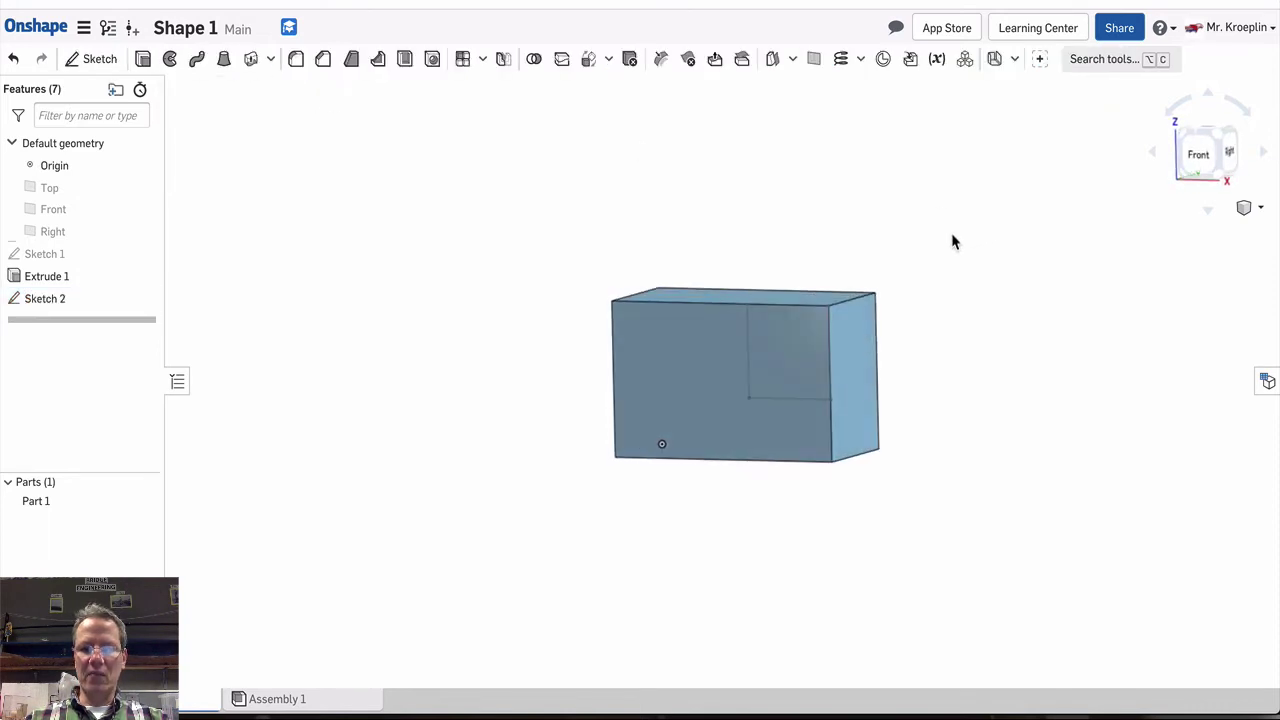
click(777, 360)
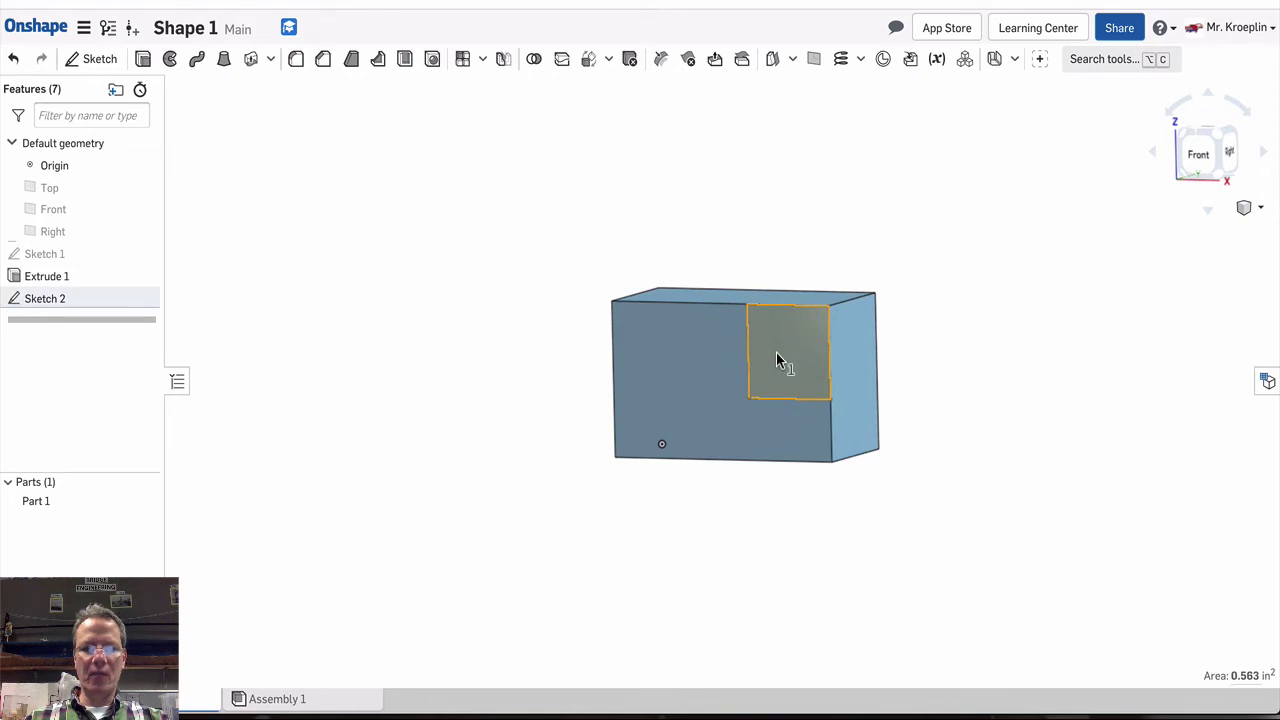
right_click(777, 354)
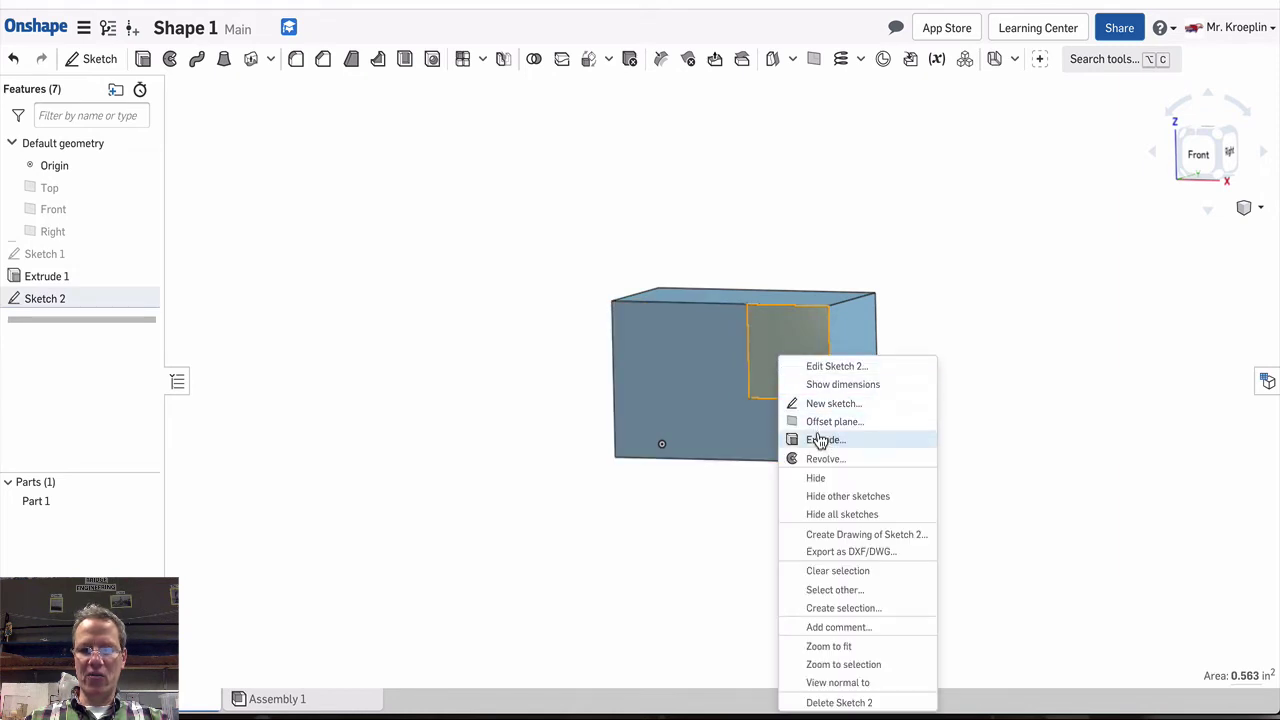
click(142, 61)
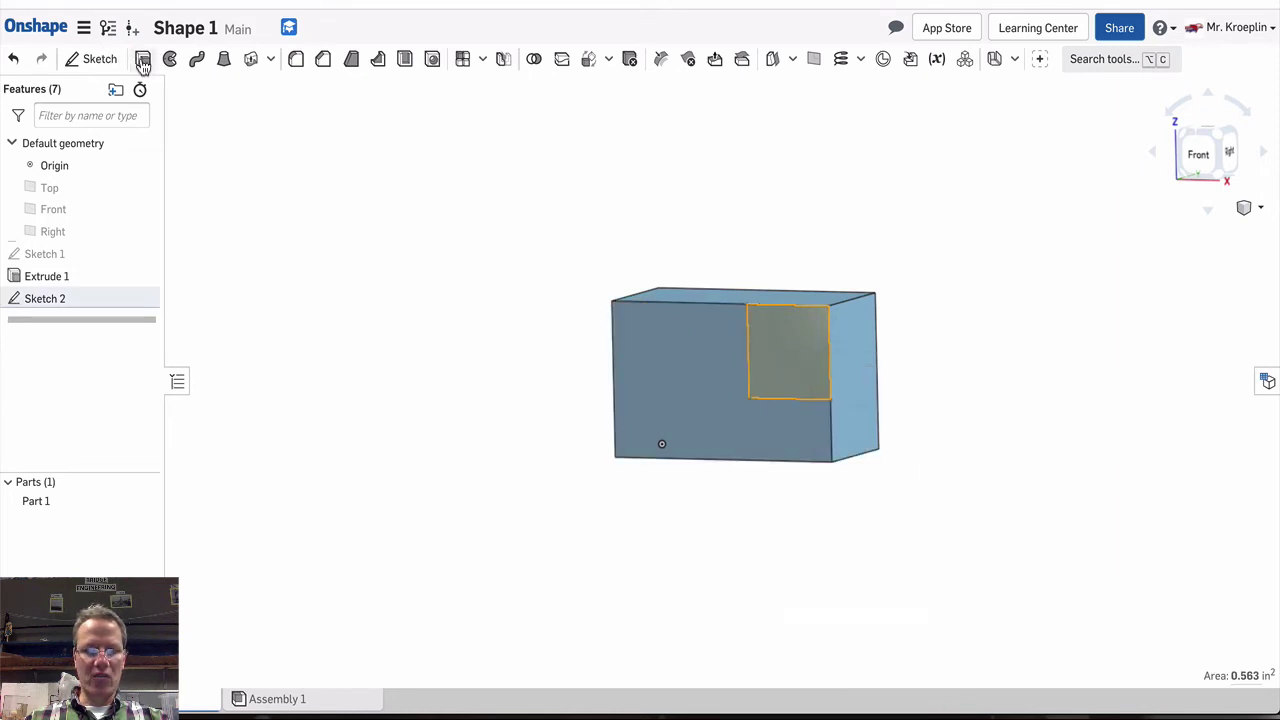
click(142, 61)
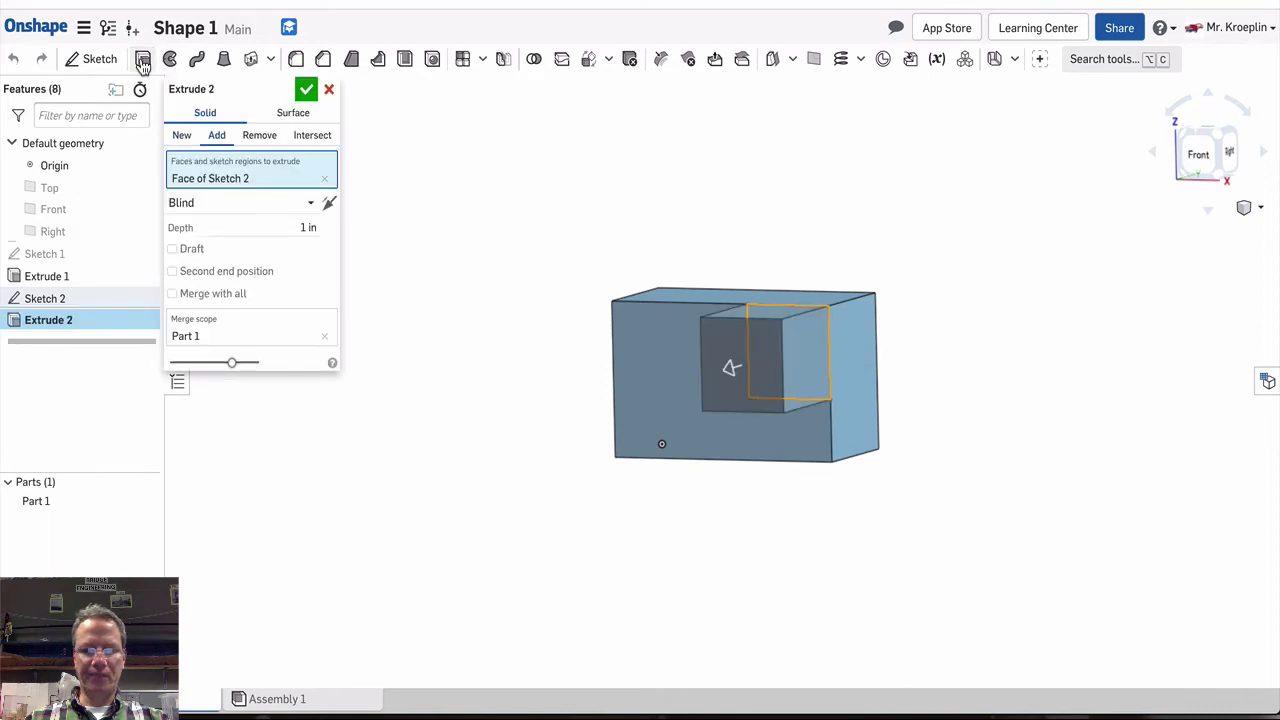
click(259, 135)
key(Left)
key(Left)
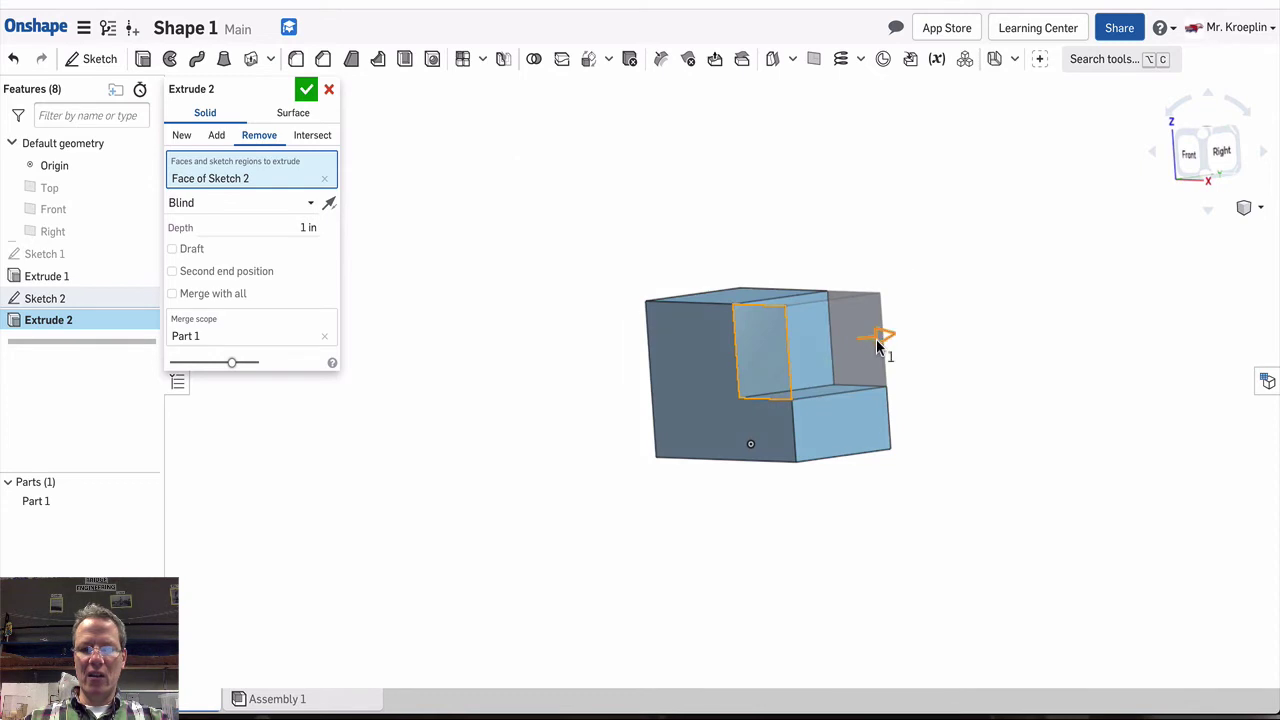
drag(879, 337, 900, 335)
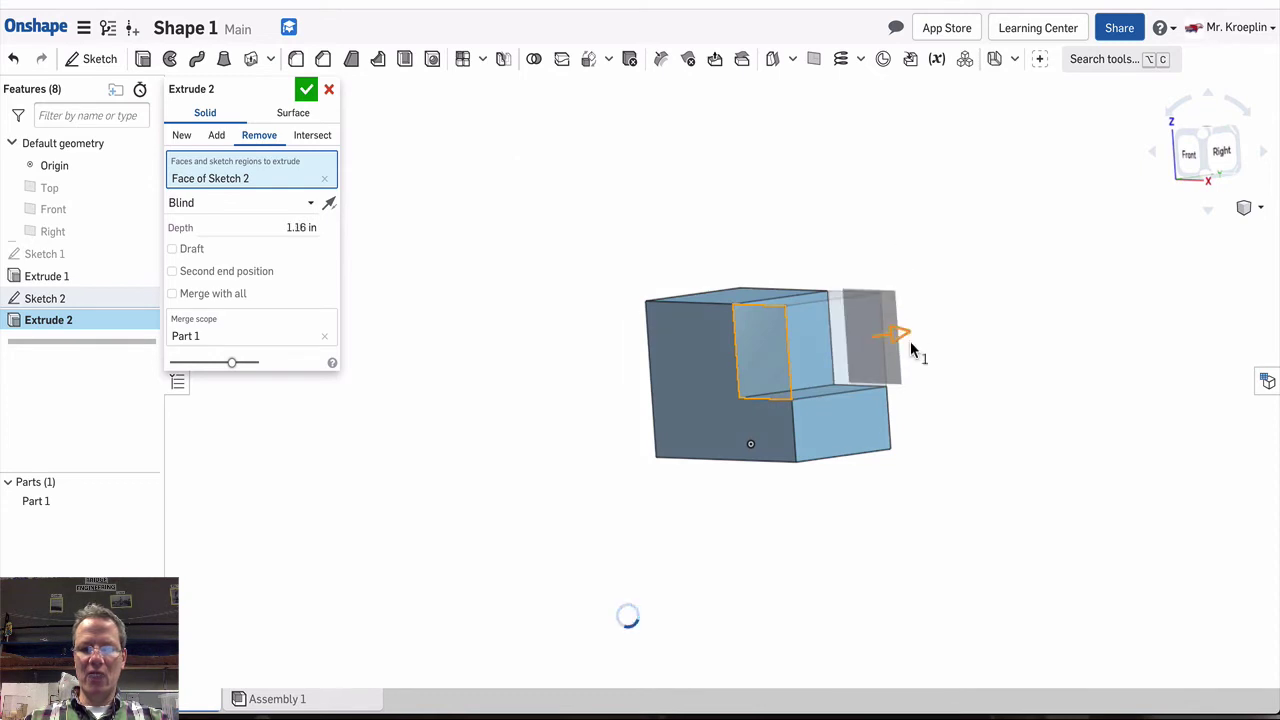
click(306, 89)
- Compare the stepped block in front and isometric views against the reference drawing
key(shift+1)
key(ctrl+Tab)
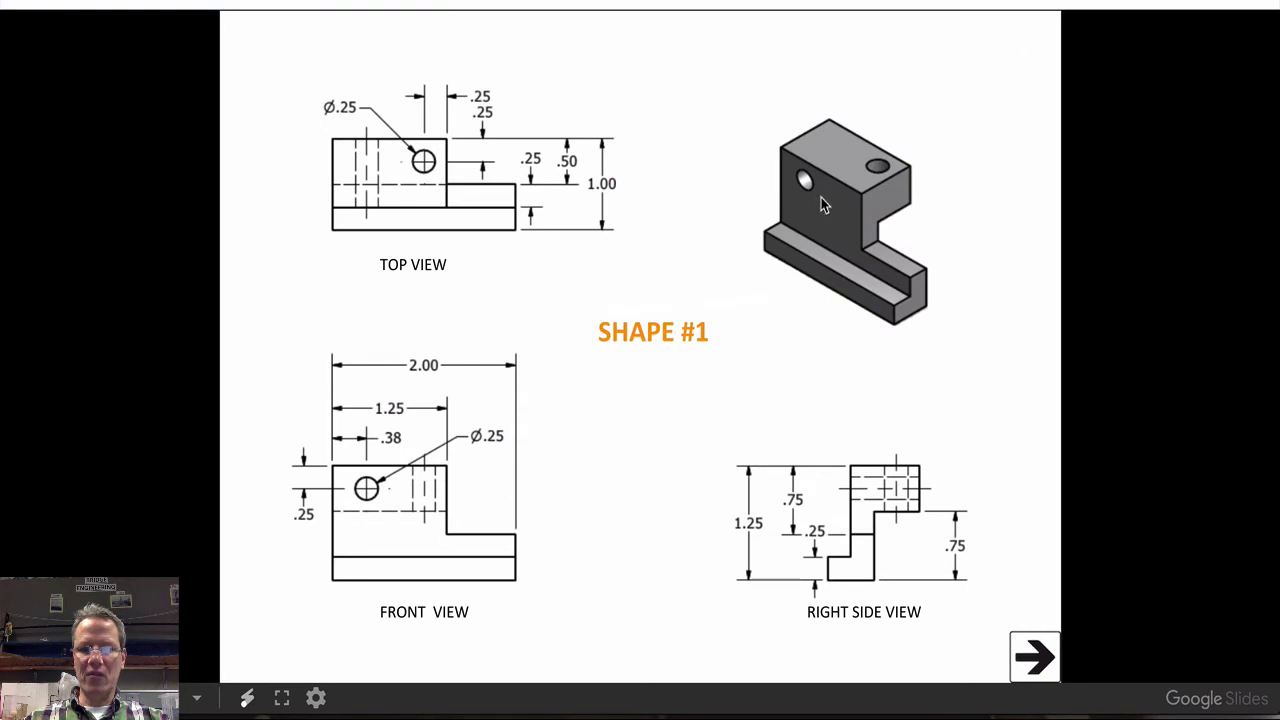
key(ctrl+shift+Tab)
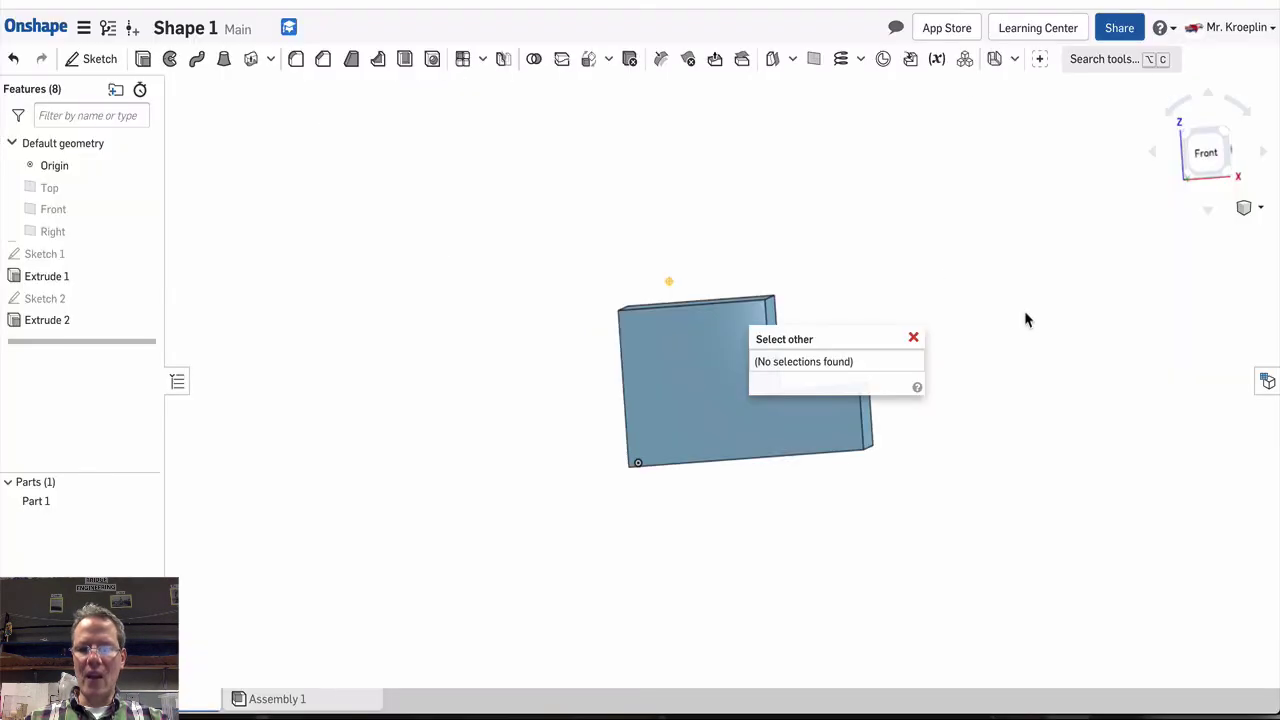
click(913, 337)
key(shift+7)
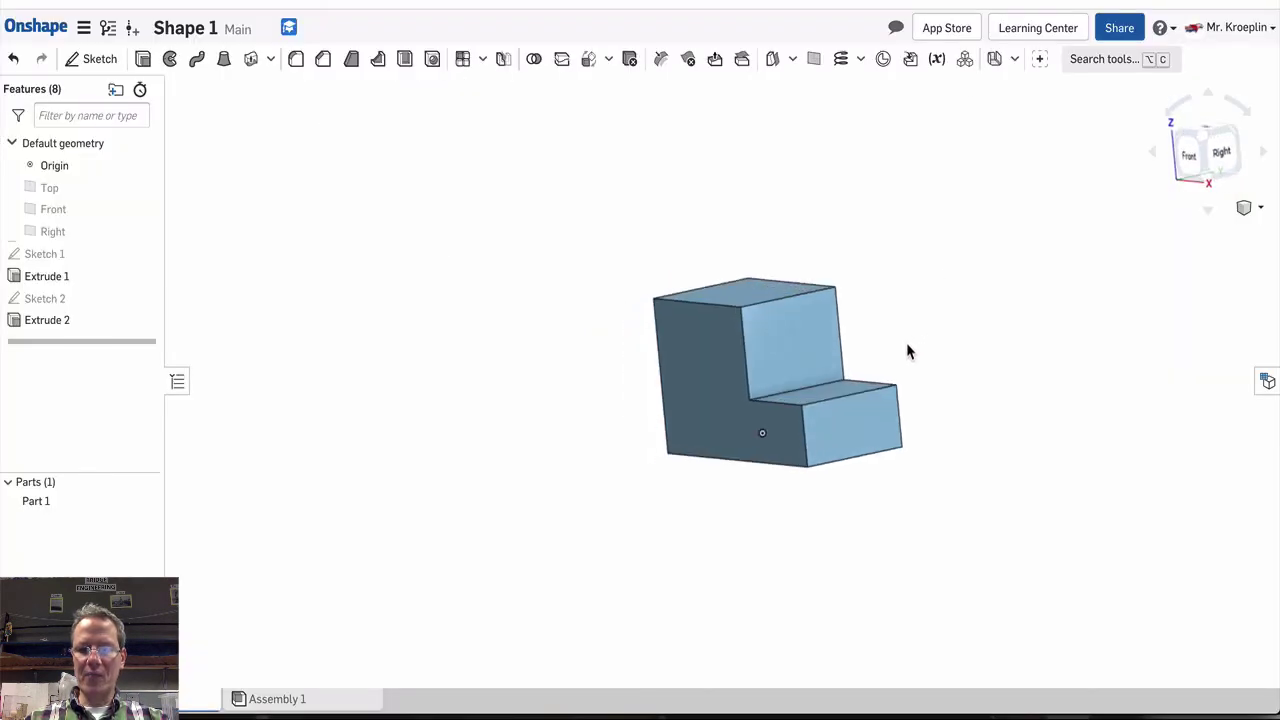
key(ctrl+Tab)
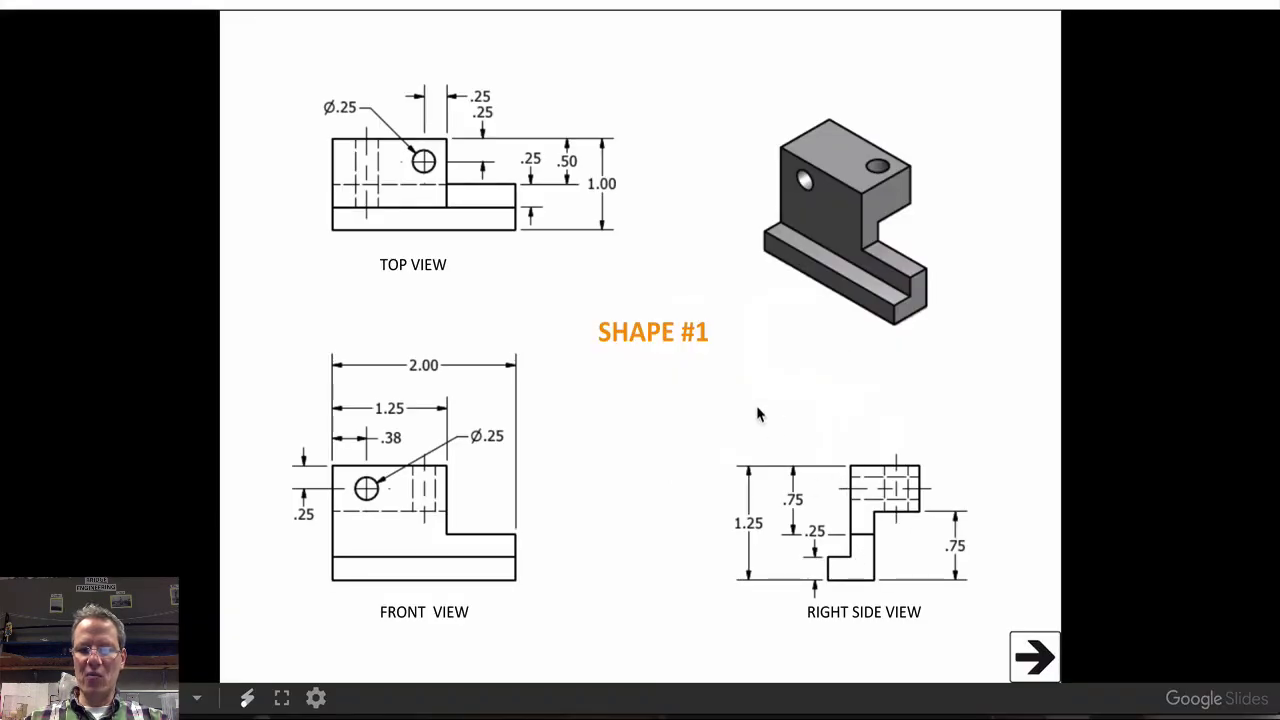
key(ctrl+Tab)
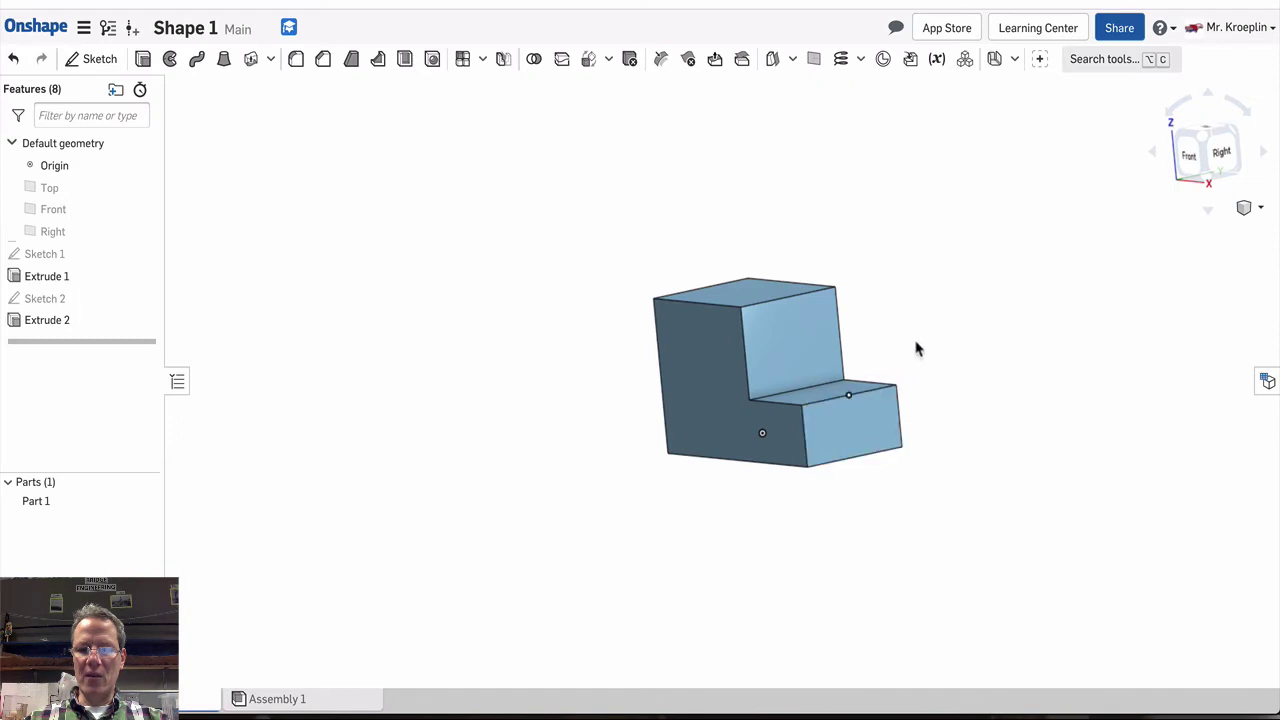
- Start Sketch 3 on the lower step's right-side end face
click(825, 438)
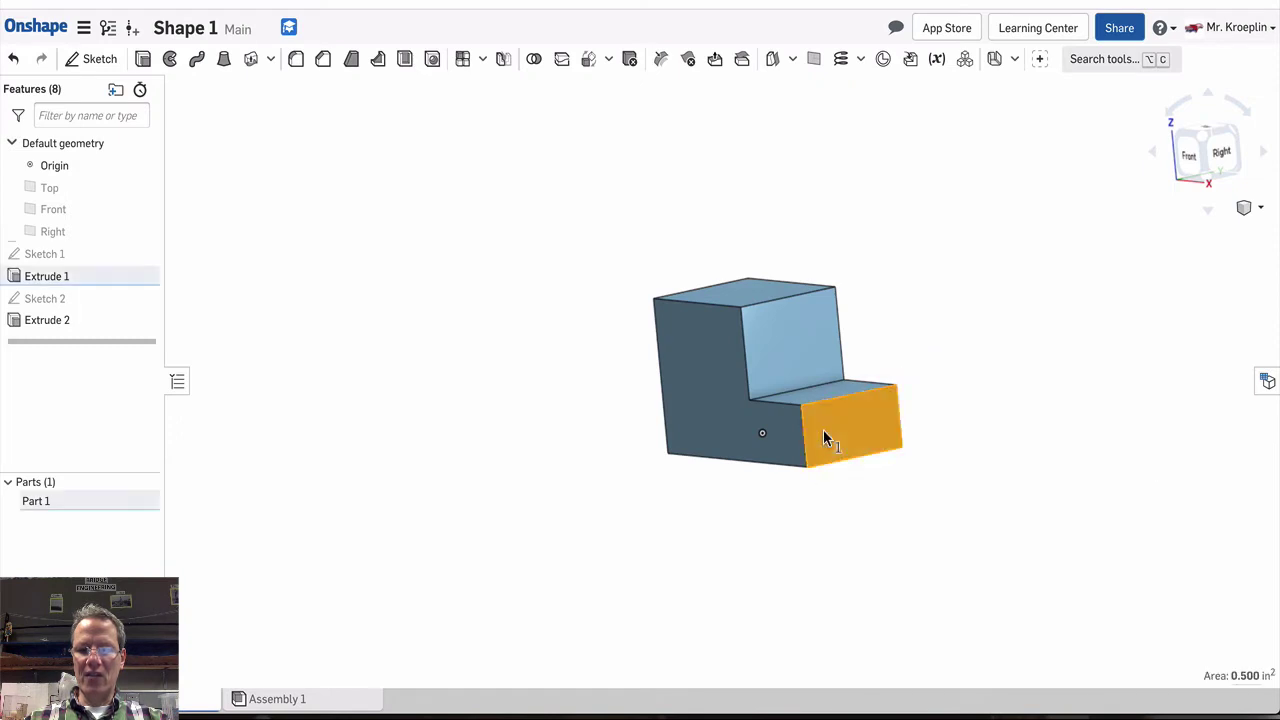
key(ctrl+Tab)
key(ctrl+Tab)
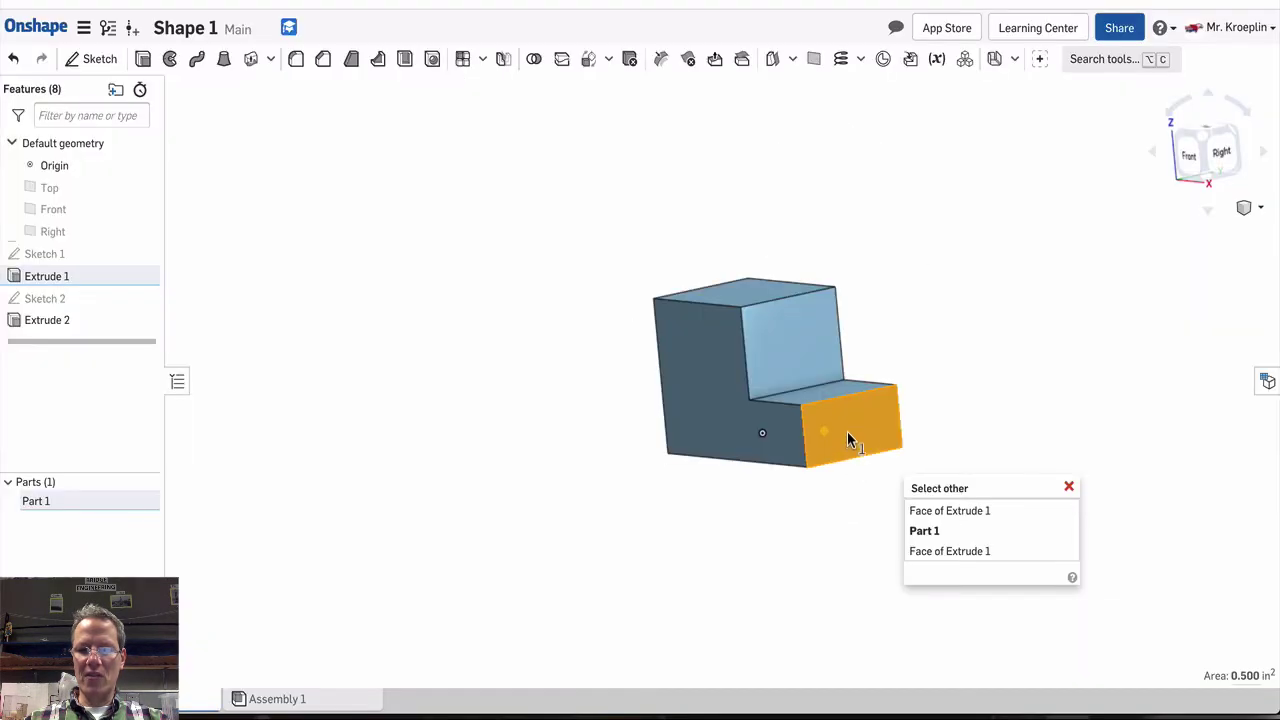
right_click(848, 438)
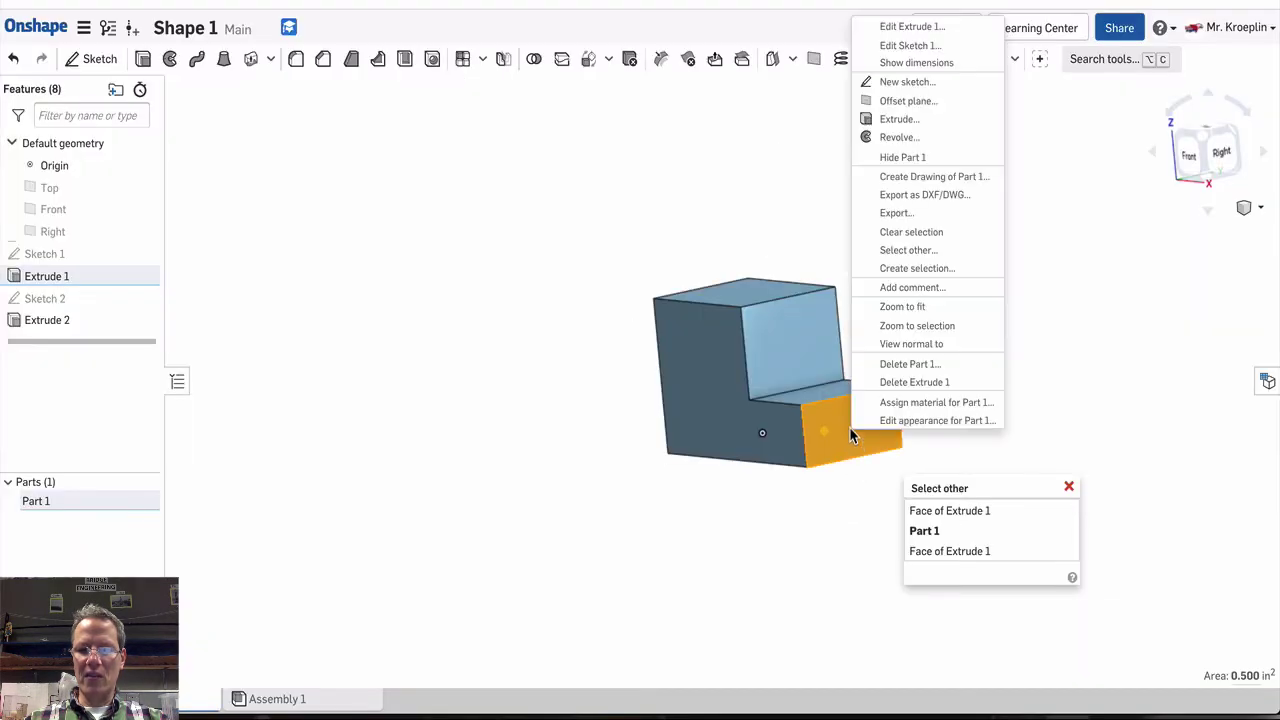
click(910, 82)
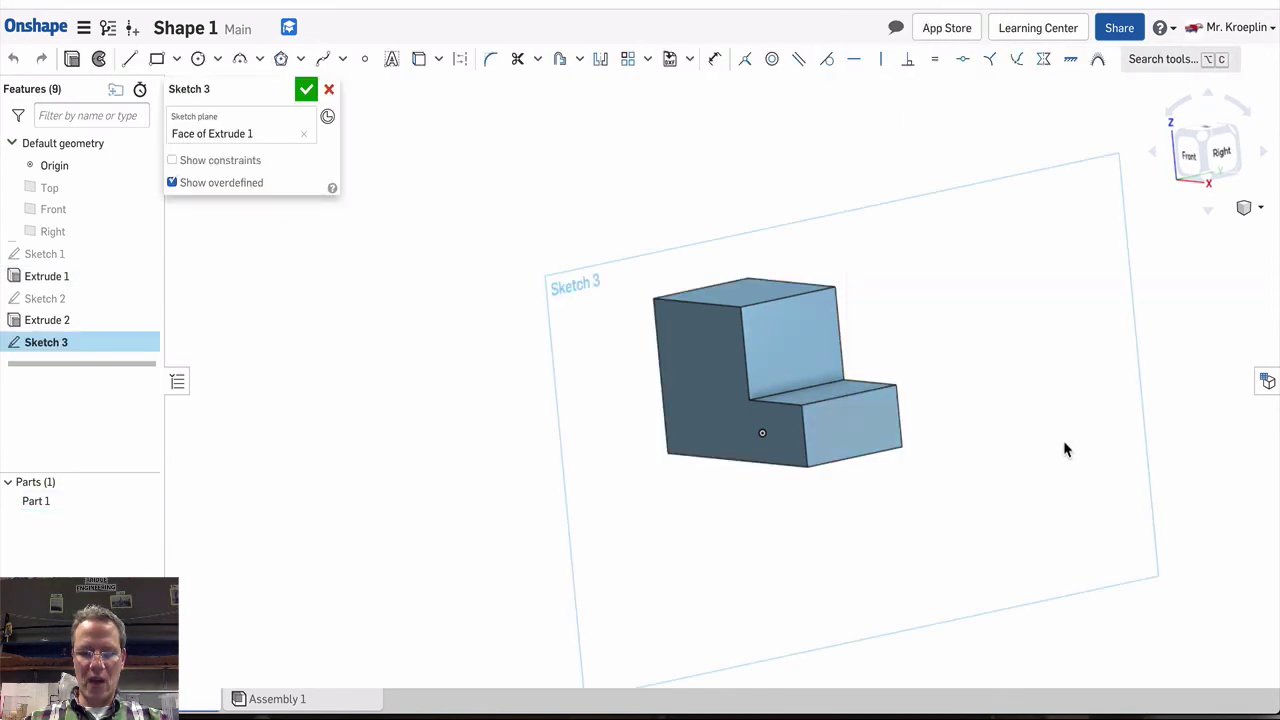
key(ctrl+Tab)
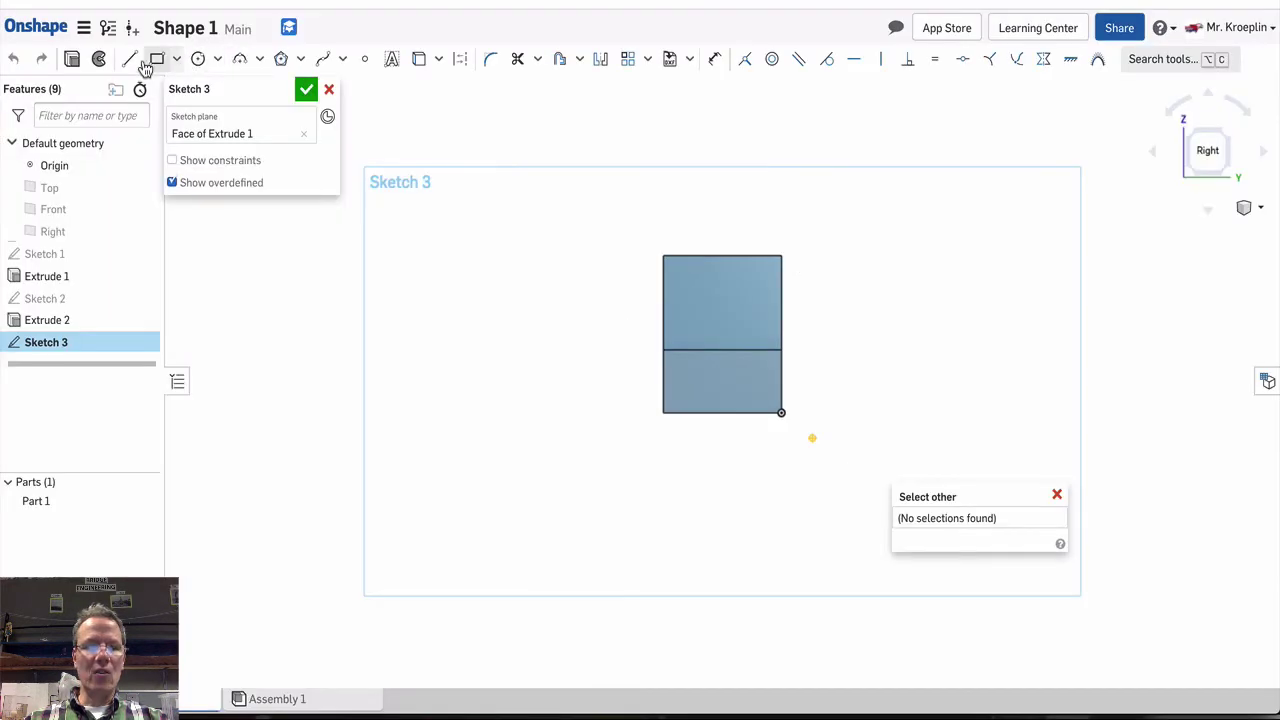
- Draw the notch's 0.25 vertical and 0.25 horizontal lines from the face's lower-left corner
click(130, 58)
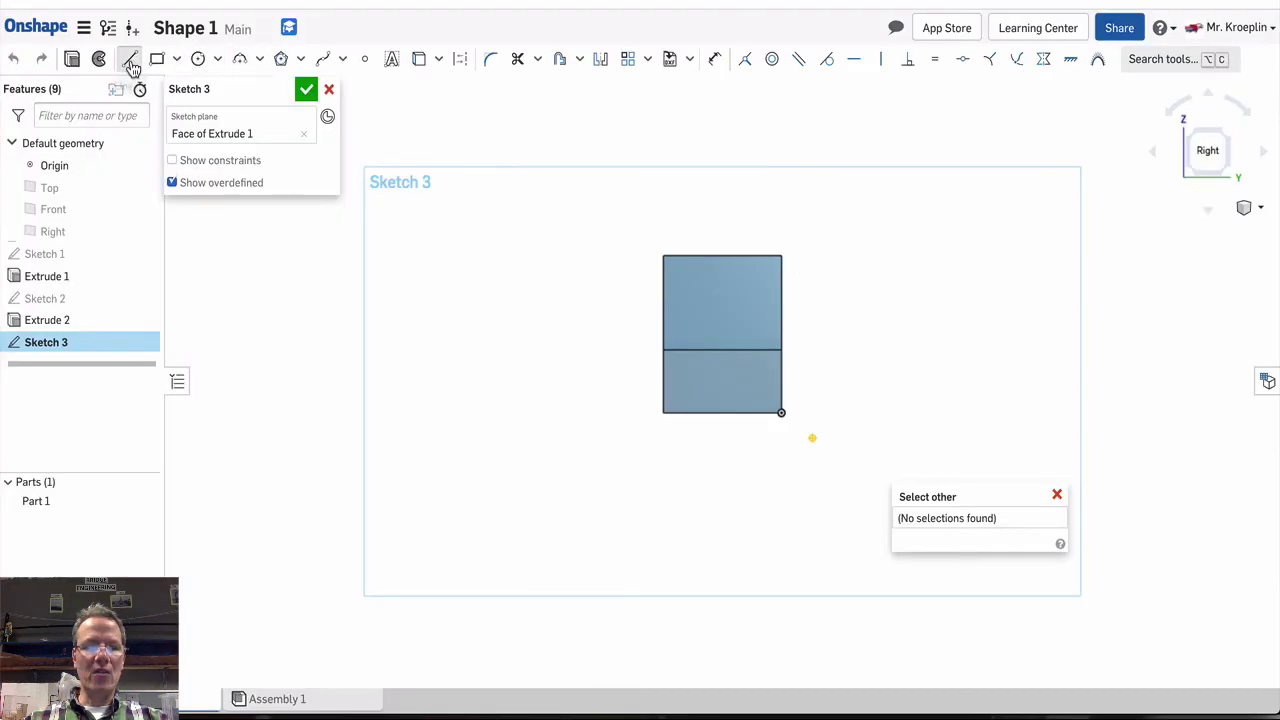
click(667, 411)
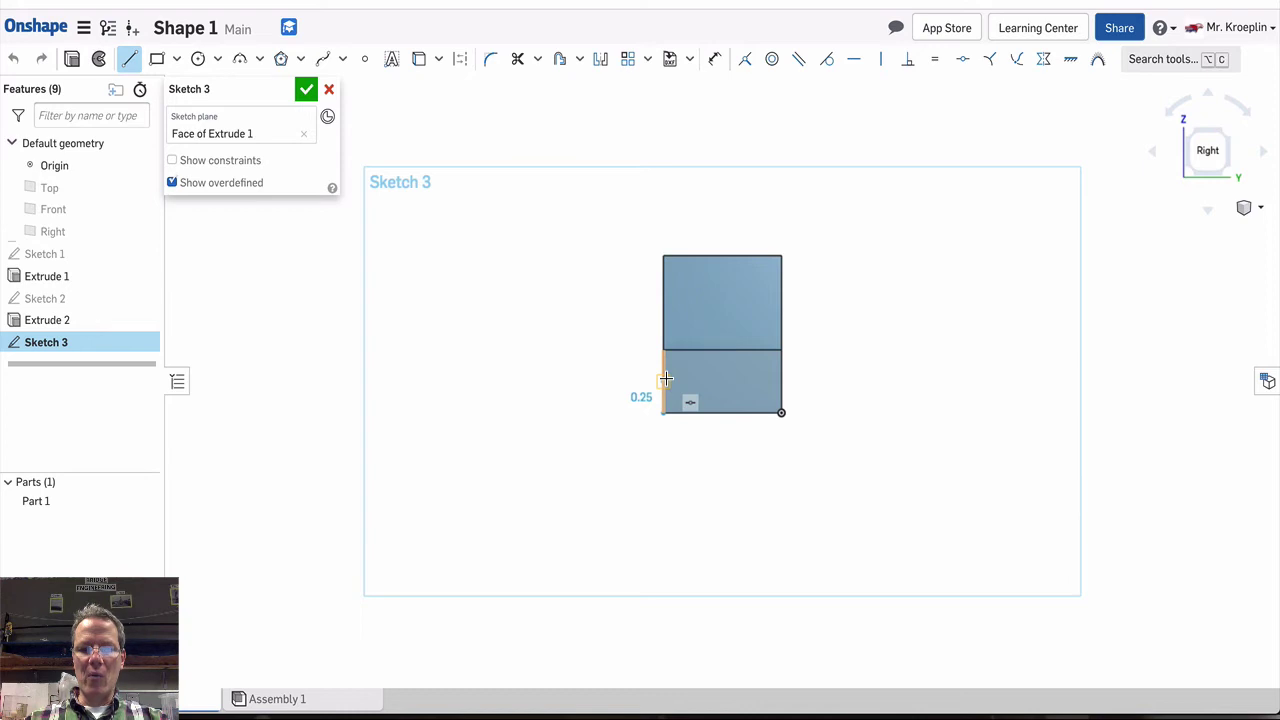
click(664, 173)
key(BackSpace)
text(.25)
key(Return)
scroll(697, 434, down, 1)
scroll(672, 400, up, 2)
scroll(672, 400, up, 5)
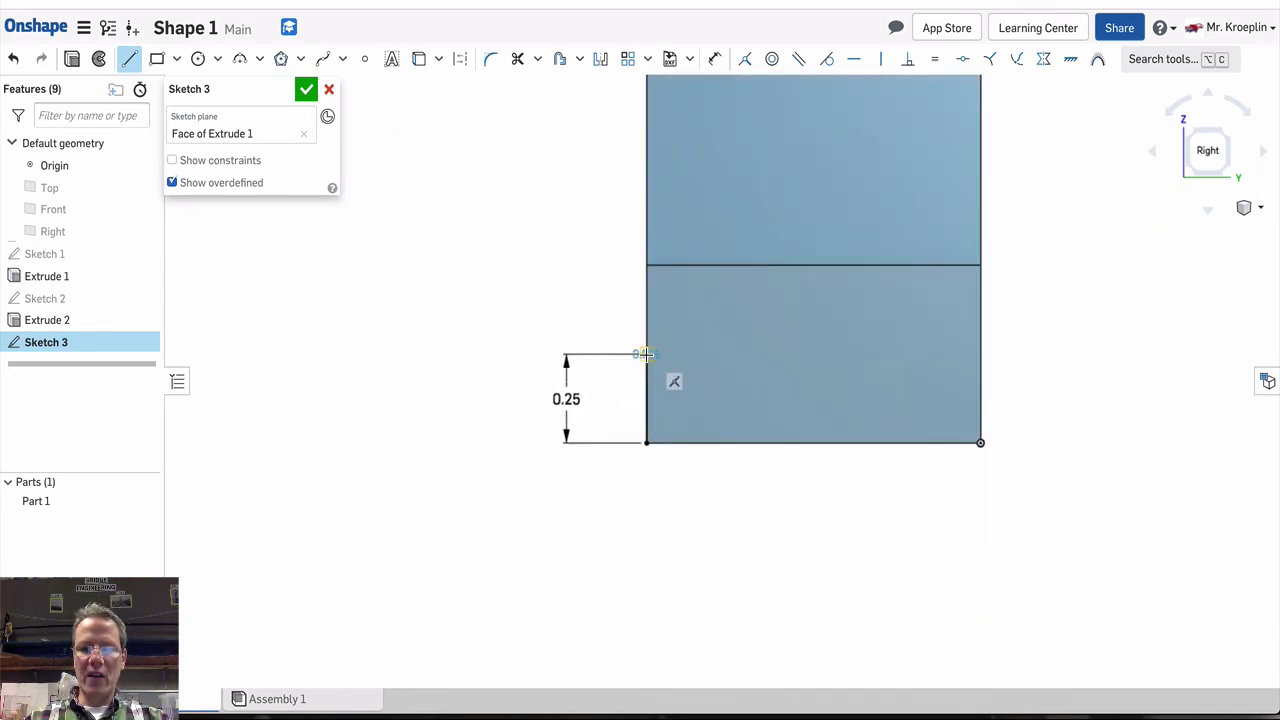
scroll(646, 353, down, 2)
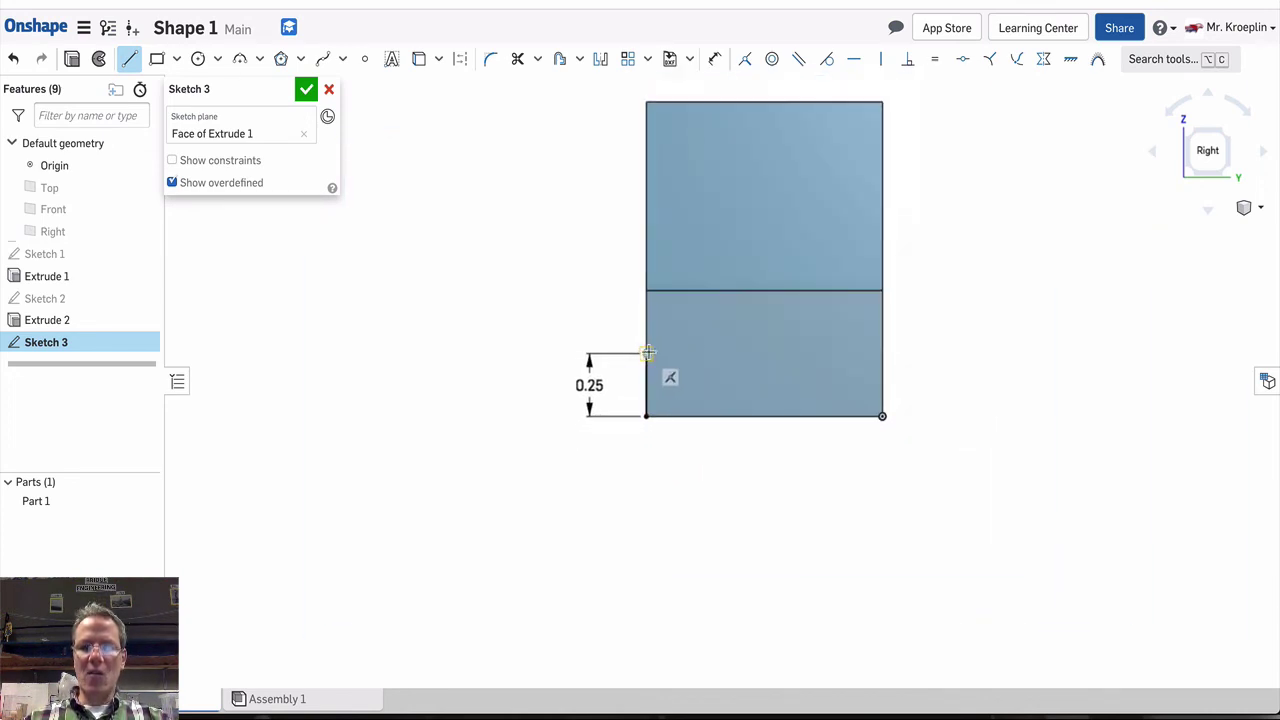
click(650, 352)
click(729, 351)
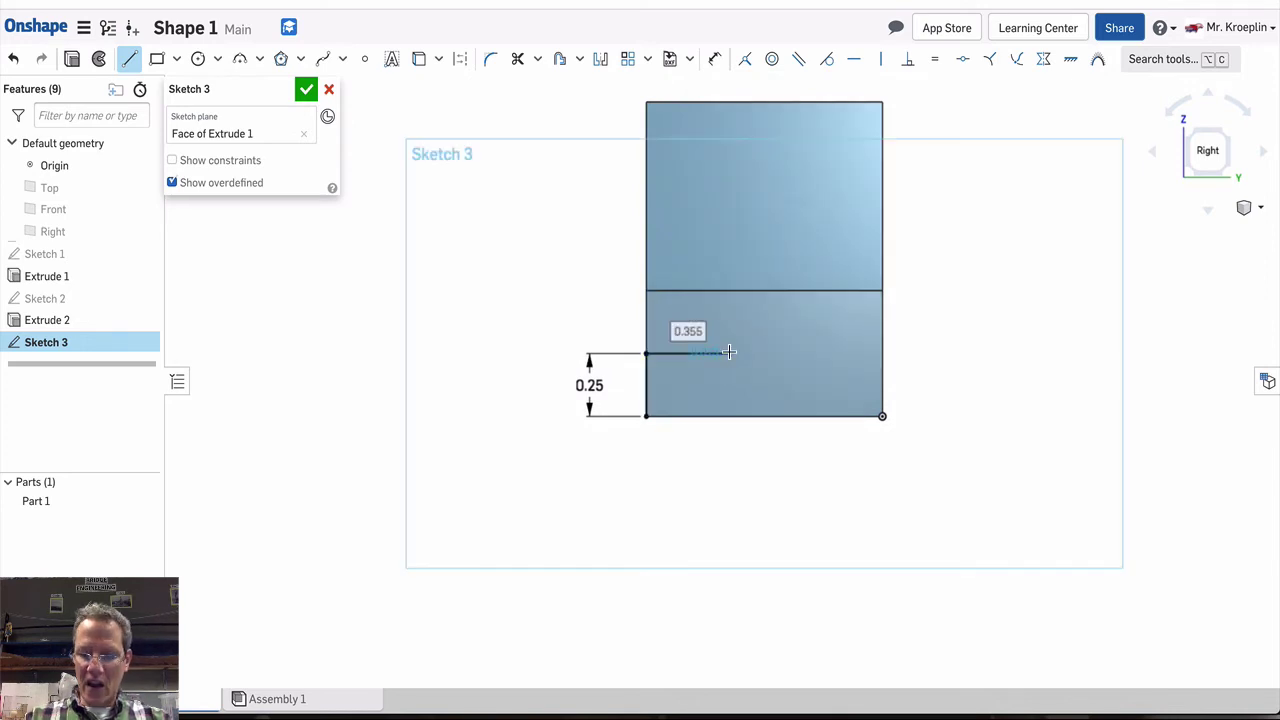
key(Return)
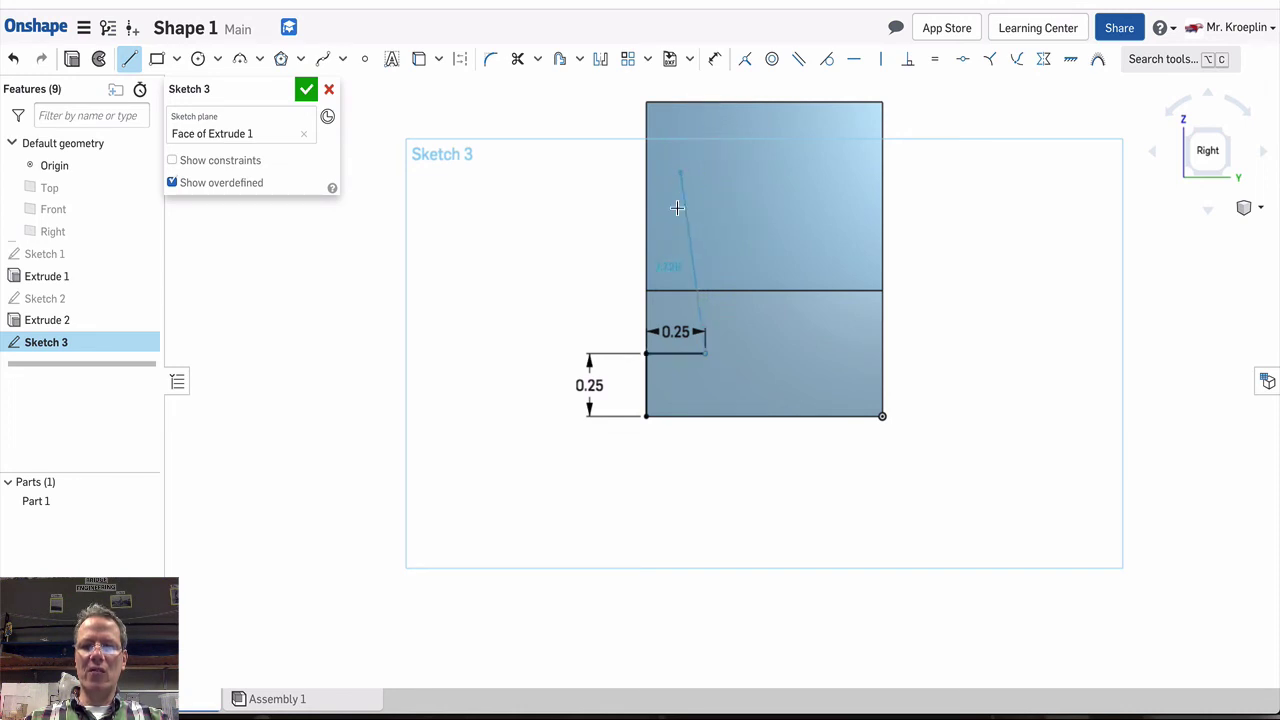
- Complete the tapered outline with an upright, a top line past the face, and a closing edge; finish Sketch 3
scroll(680, 230, down, 4)
mouse_move(714, 206)
right_down()
mouse_move(740, 214)
mouse_move(737, 194)
right_up()
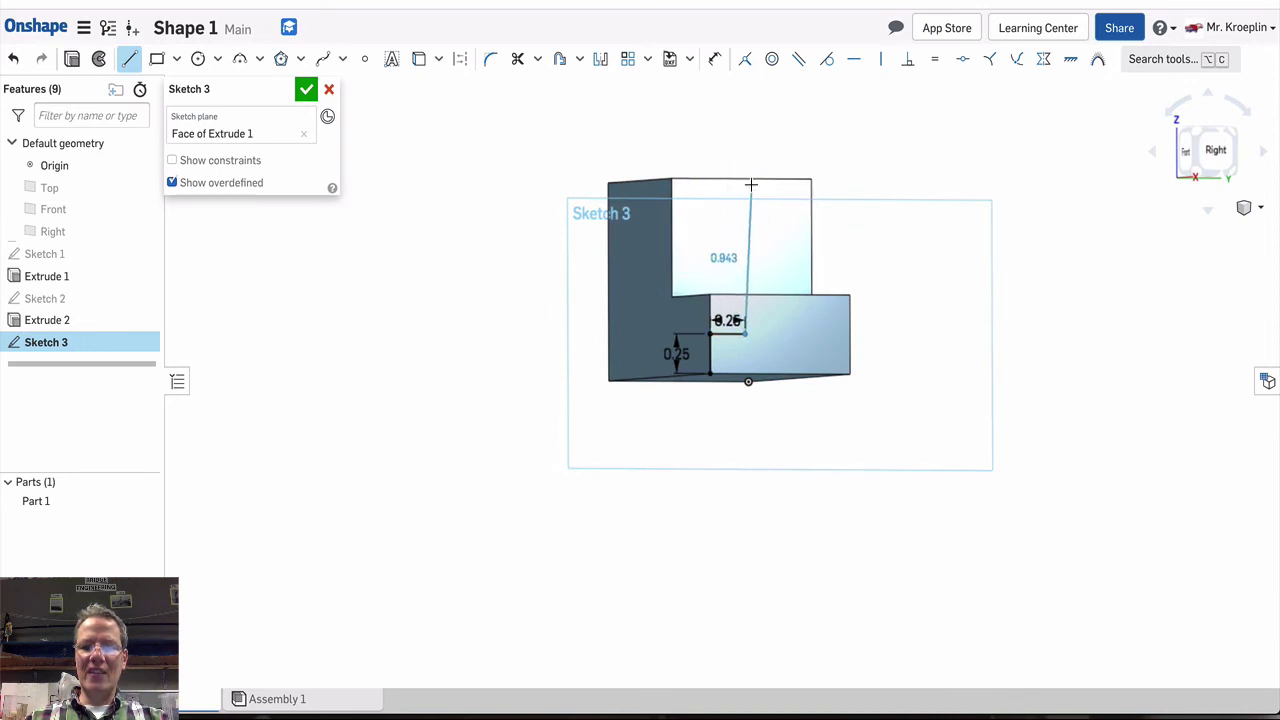
right_drag(757, 194, 808, 190)
right_drag(940, 186, 893, 200)
key(n)
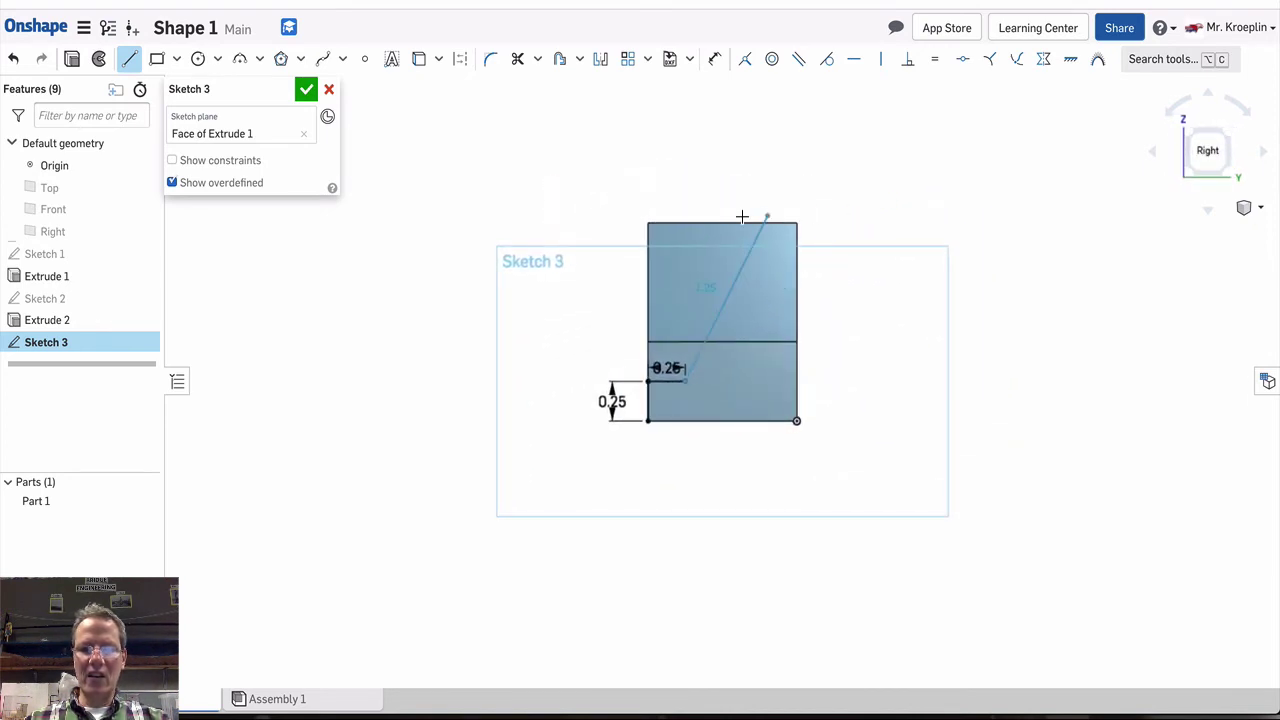
click(685, 152)
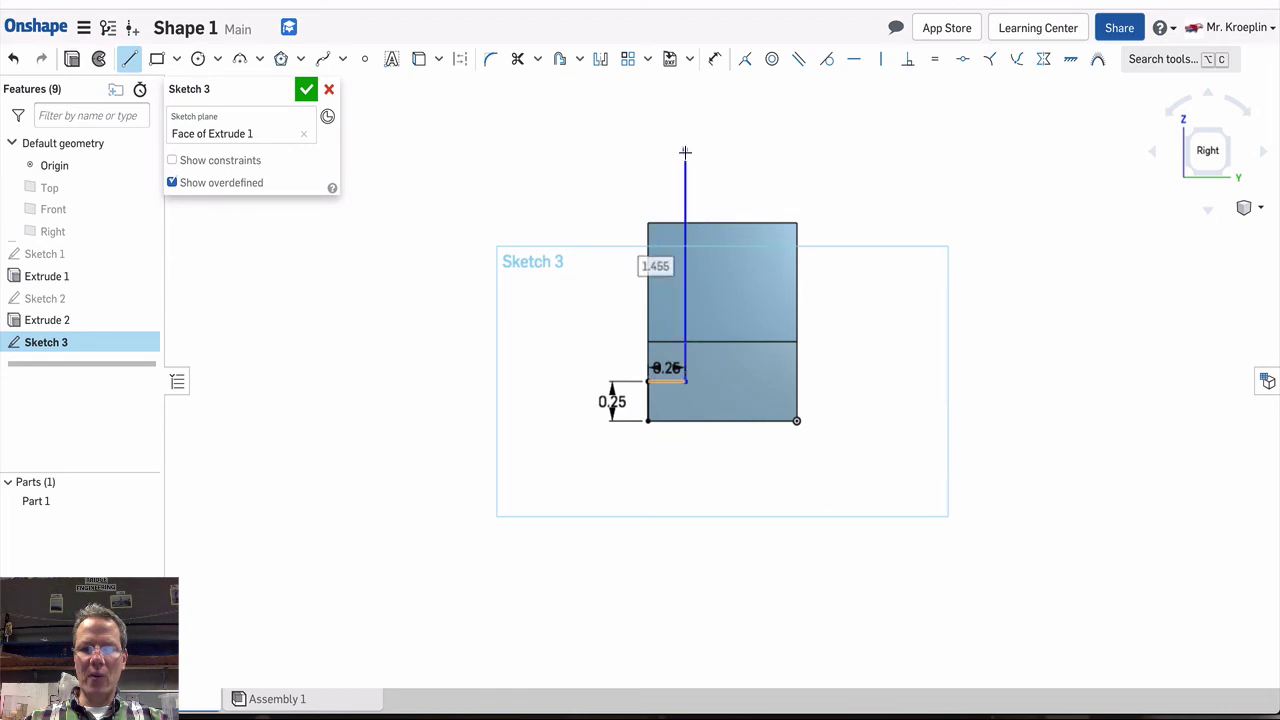
click(545, 150)
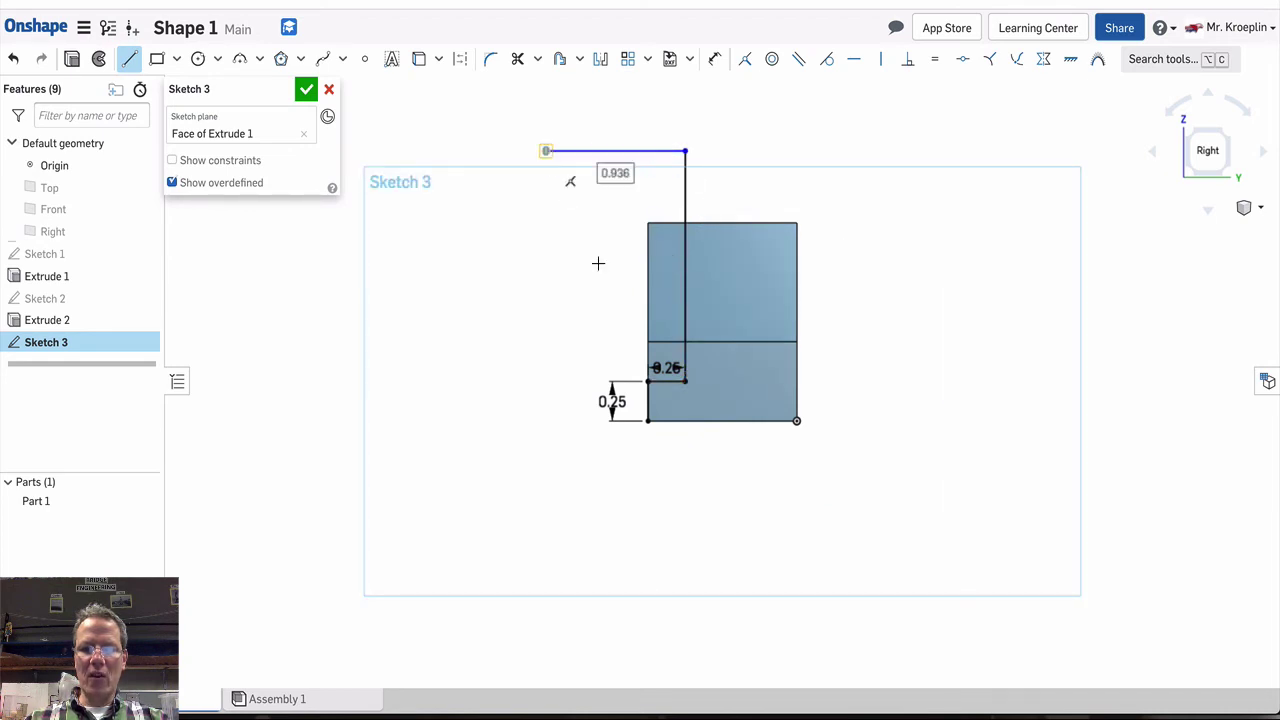
click(643, 380)
click(306, 89)
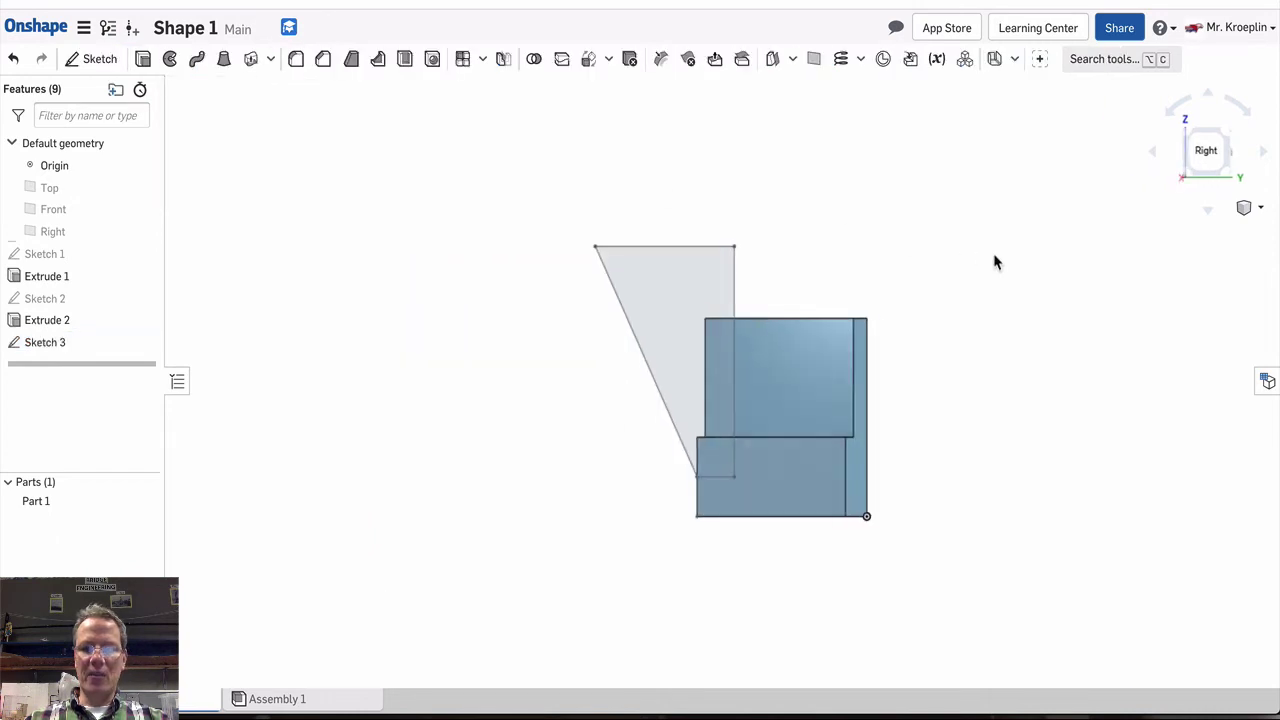
click(1203, 153)
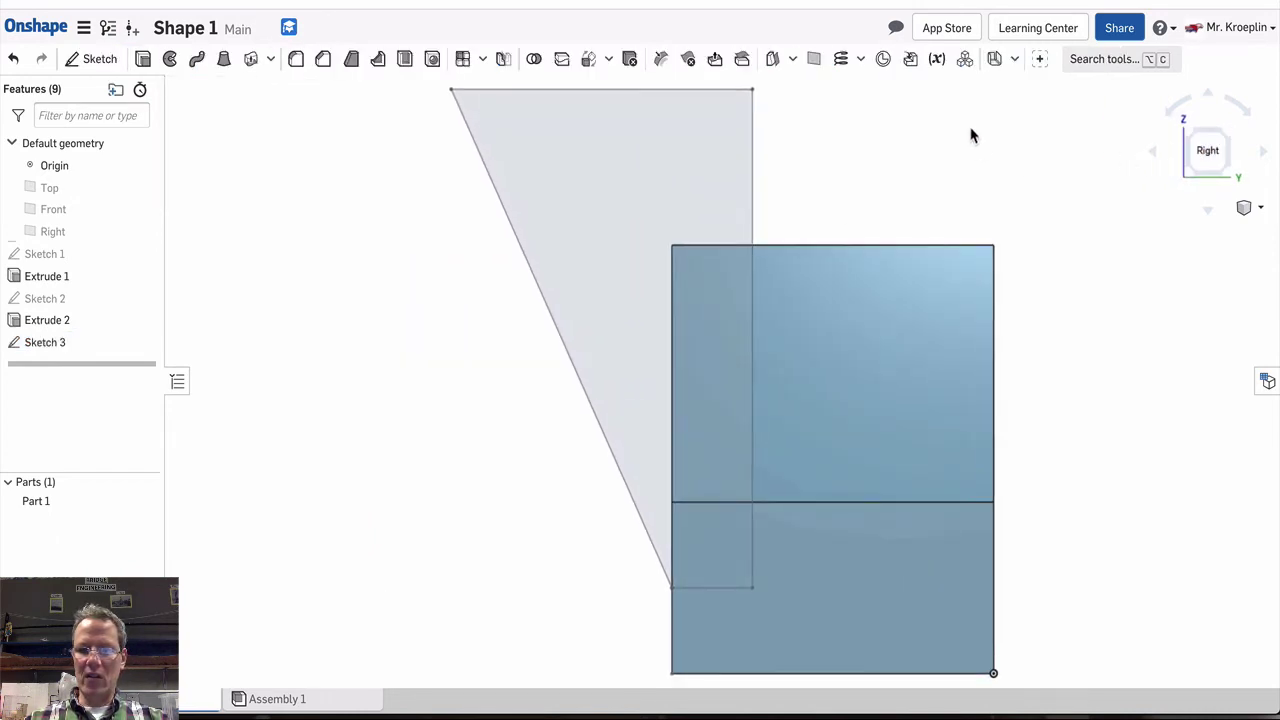
- Extrude-remove the triangle and small notch regions 2.62 in into Part 1
scroll(945, 107, down, 3)
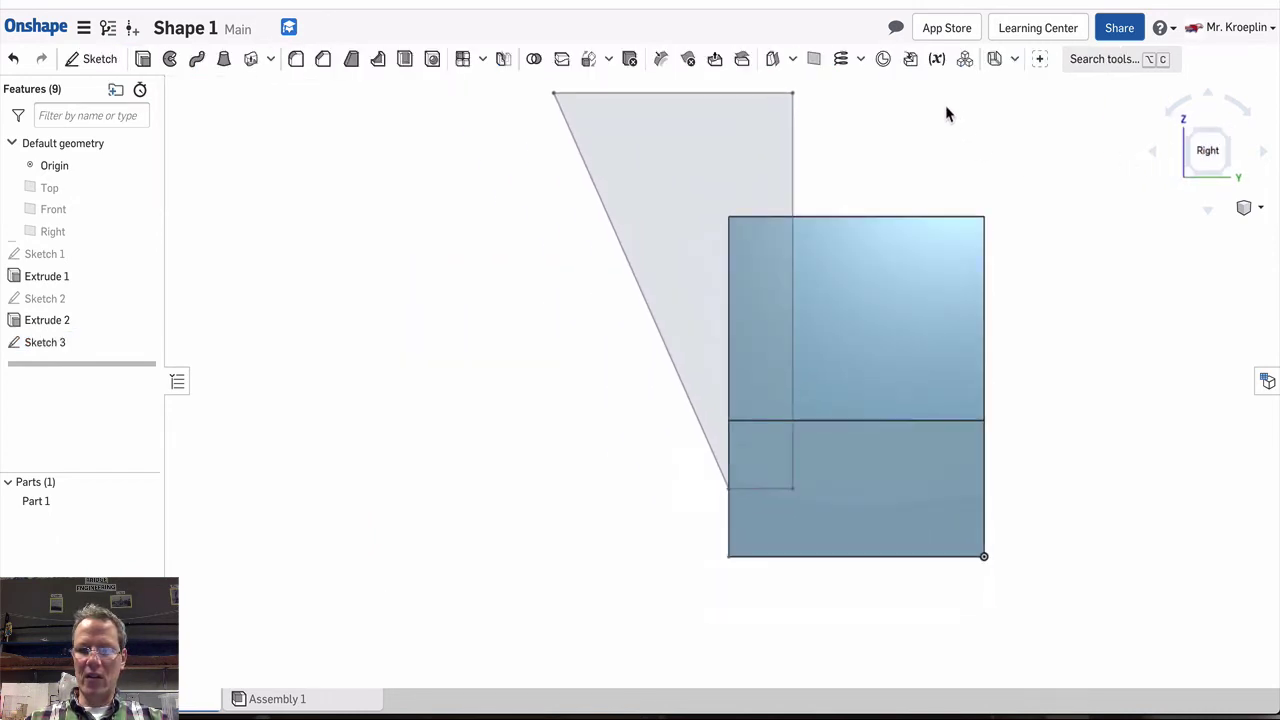
click(784, 278)
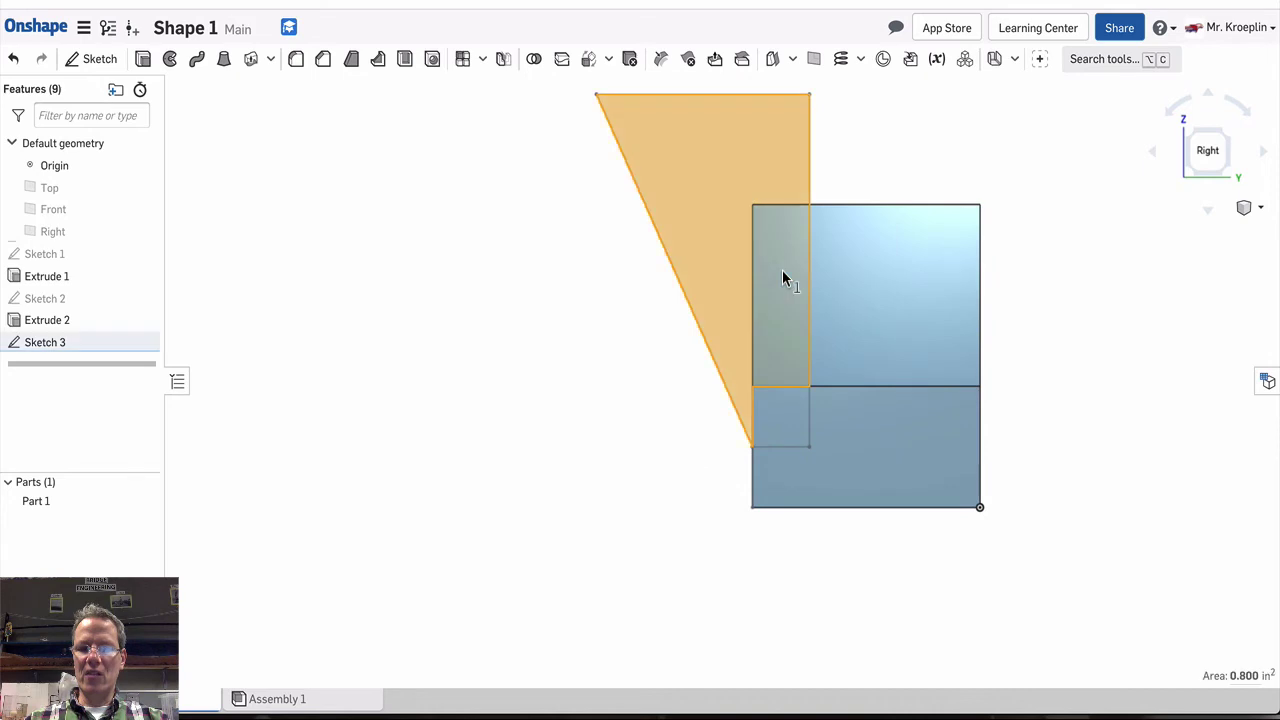
click(774, 438)
key(shift+7)
click(143, 59)
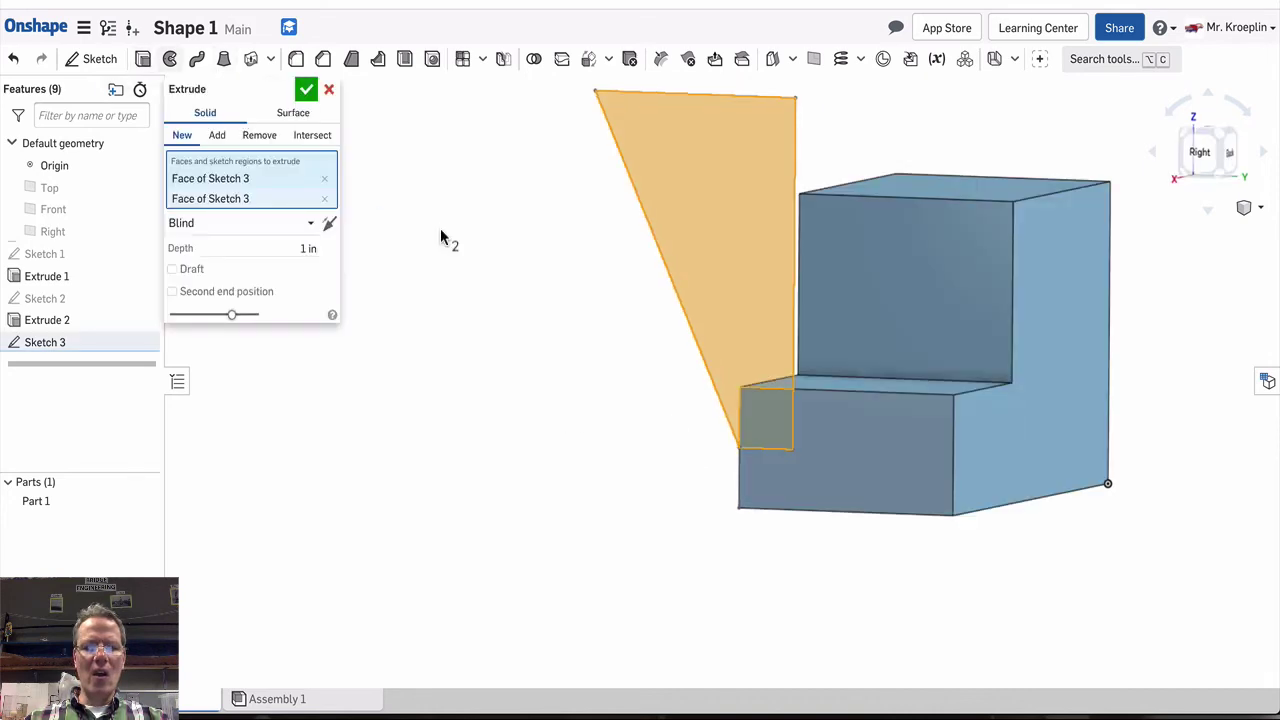
click(259, 136)
right_drag(486, 331, 449, 354)
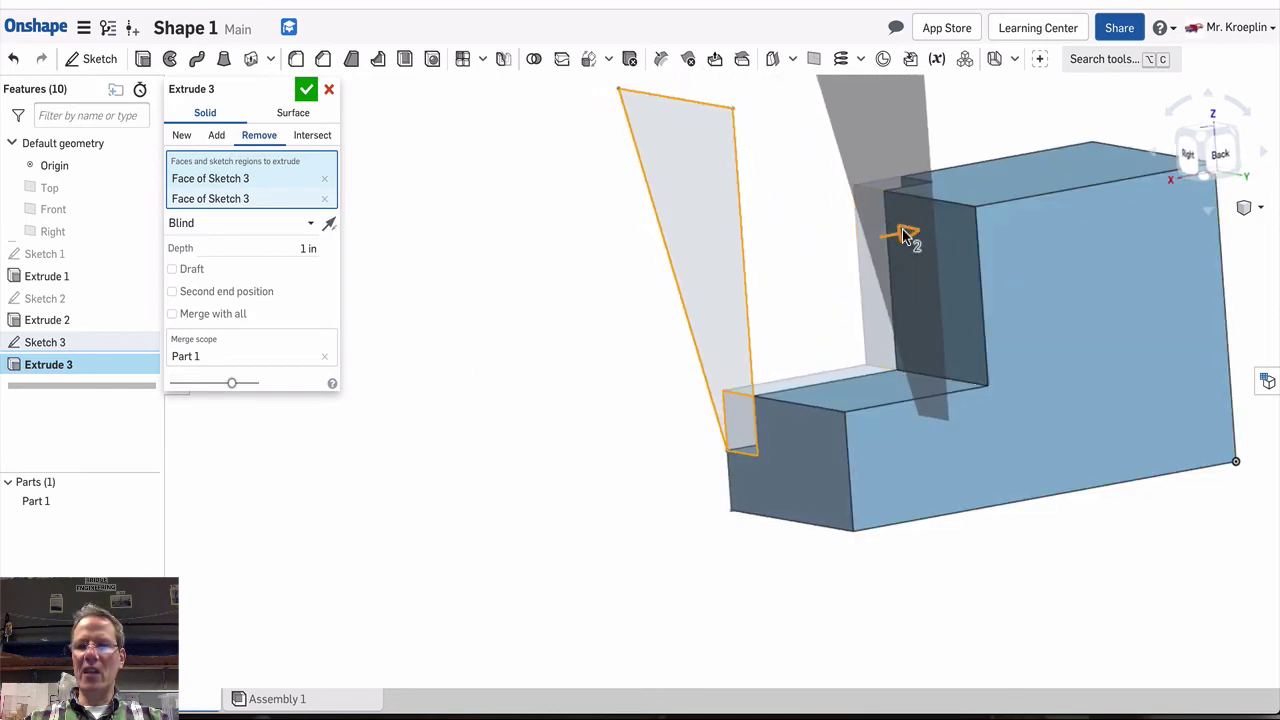
drag(902, 233, 1214, 200)
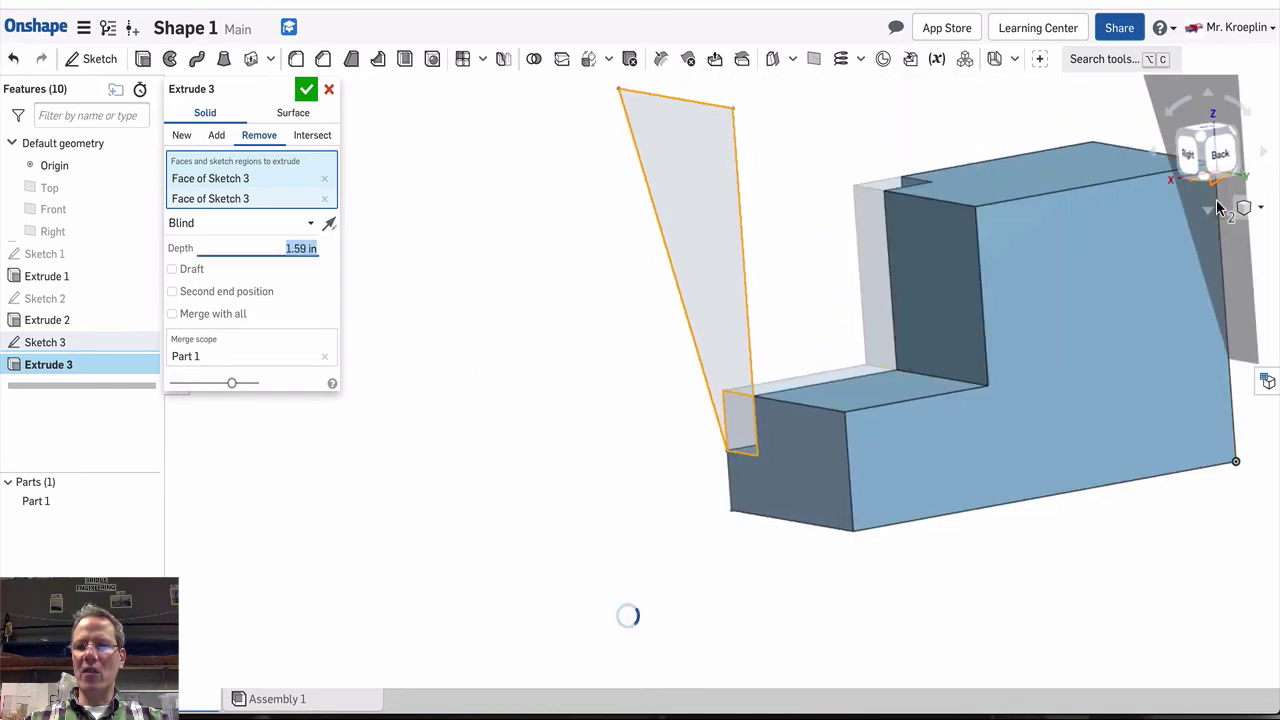
click(306, 90)
right_drag(357, 143, 460, 163)
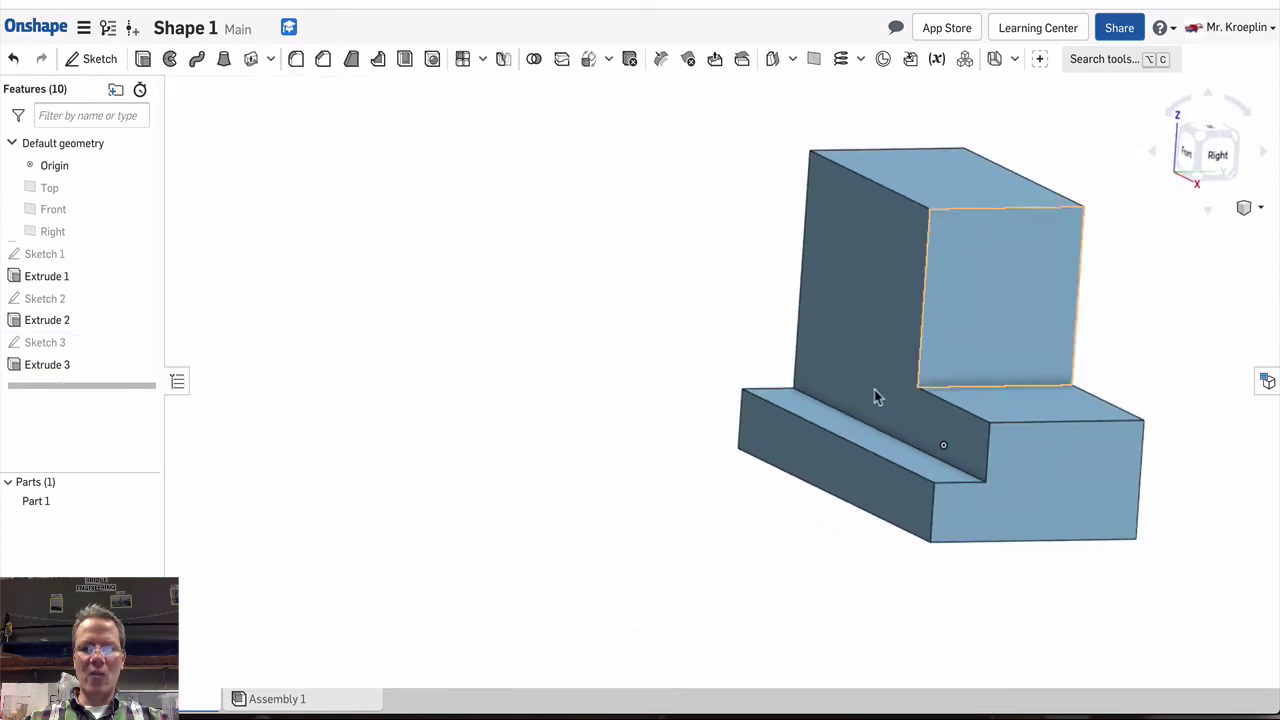
- Reopen Sketch 3 viewed normal, then close it so the slanted, notched part rebuilds
double_click(45, 342)
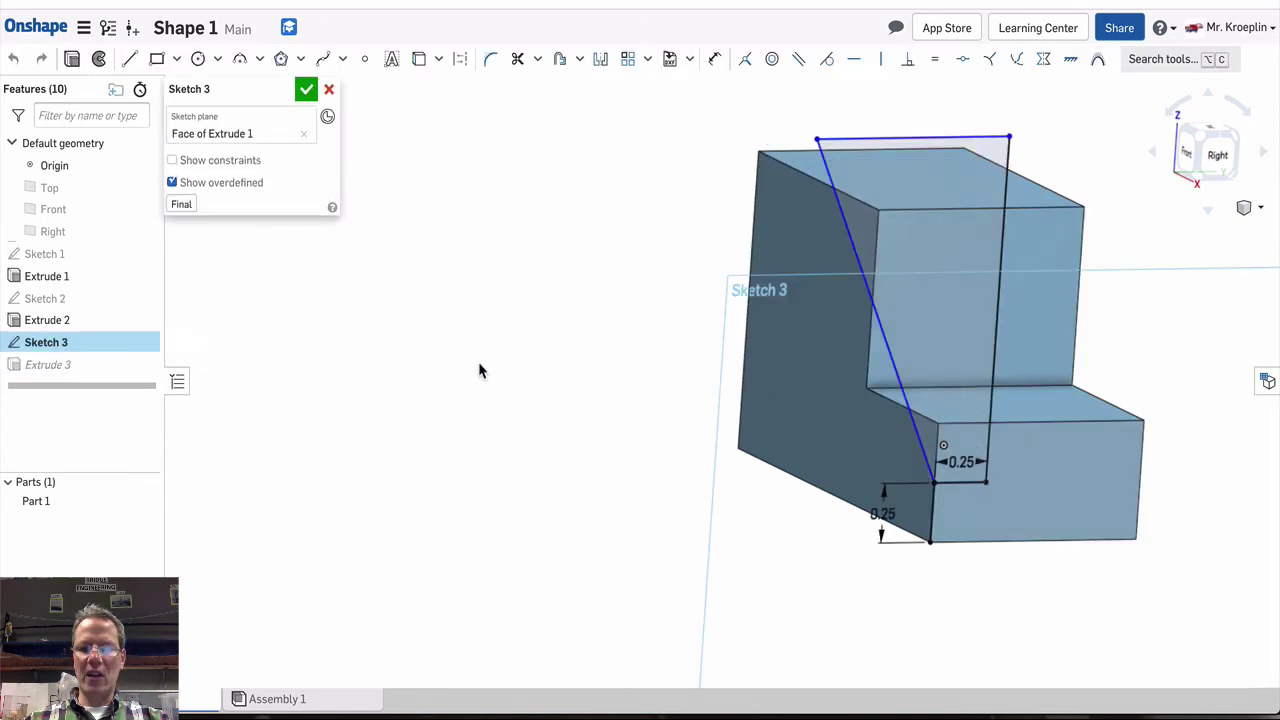
key(n)
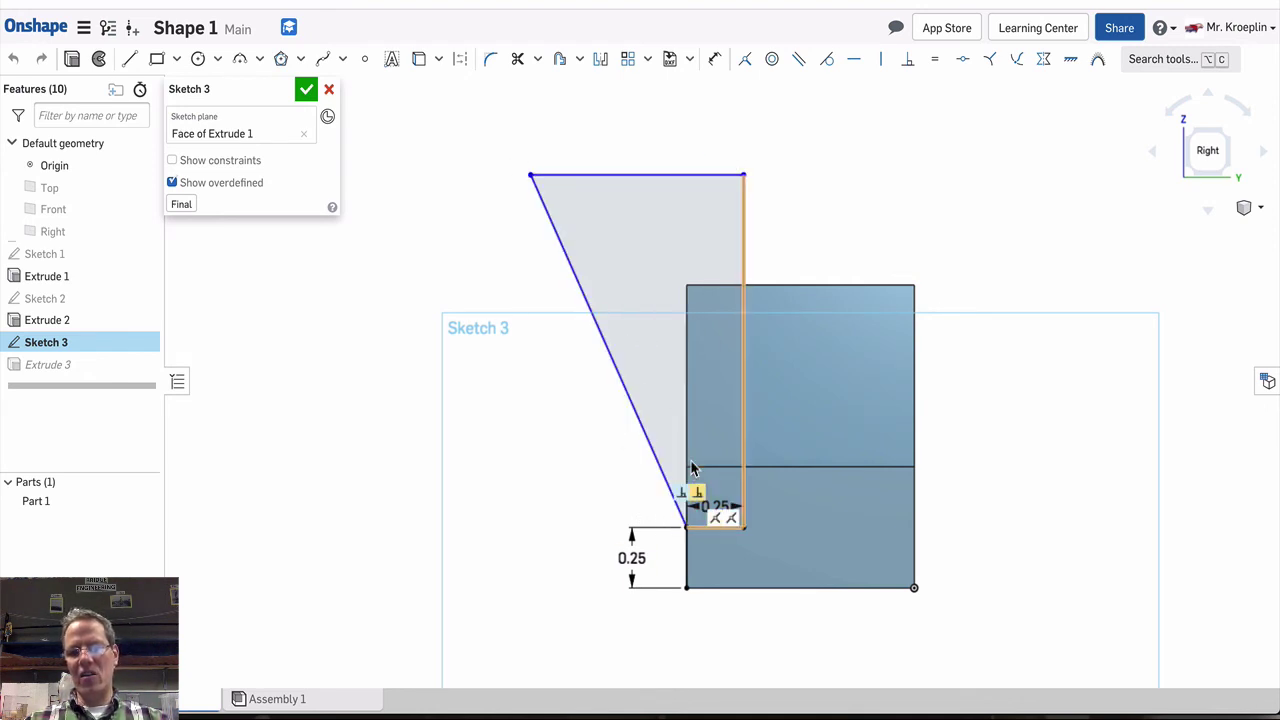
key(Right)
key(Right)
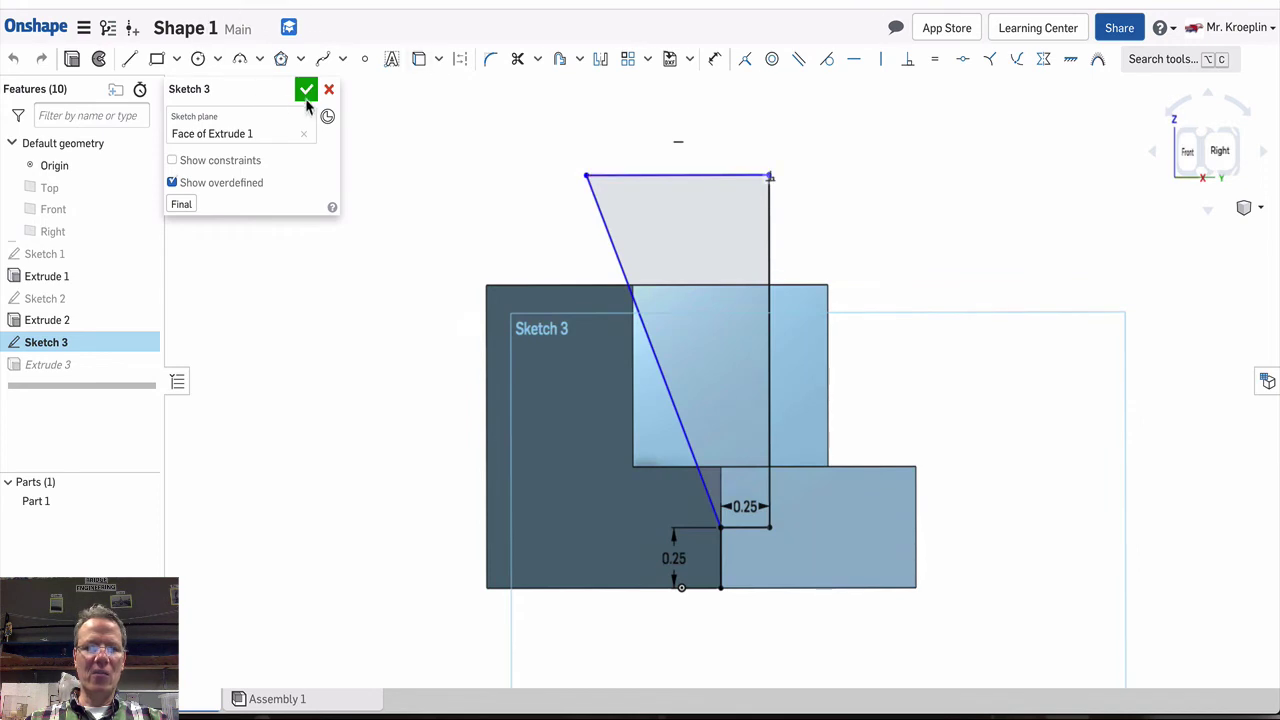
click(306, 89)
right_drag(808, 206, 940, 256)
key(shift+7)
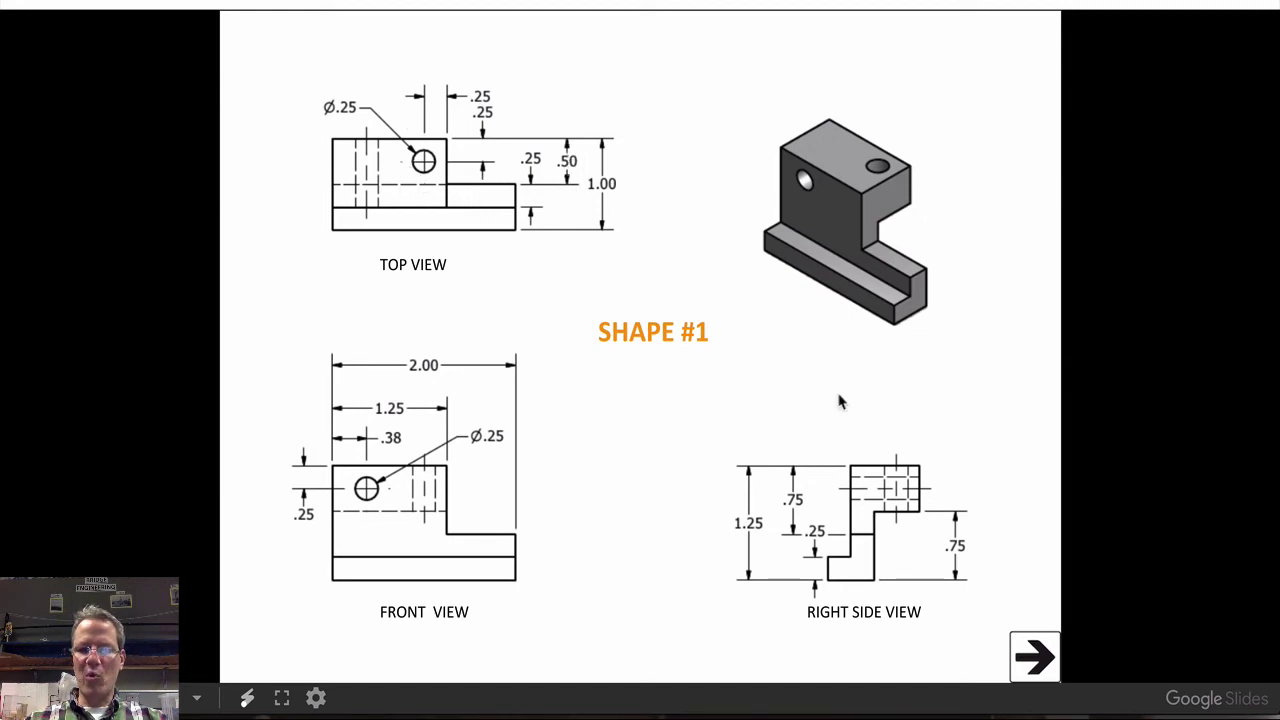
- Start Sketch 4 on the lower step's right side face, checking the reference drawing
key(alt+Tab)
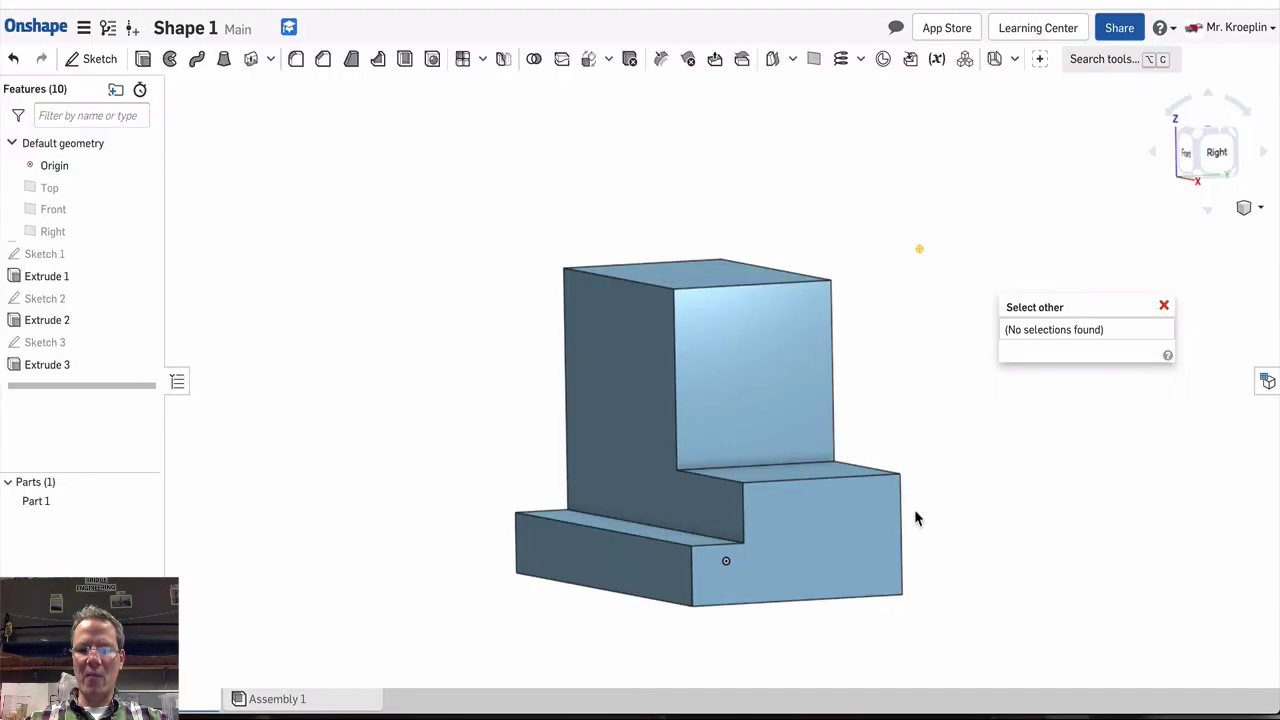
key(alt+Tab)
key(alt+Tab)
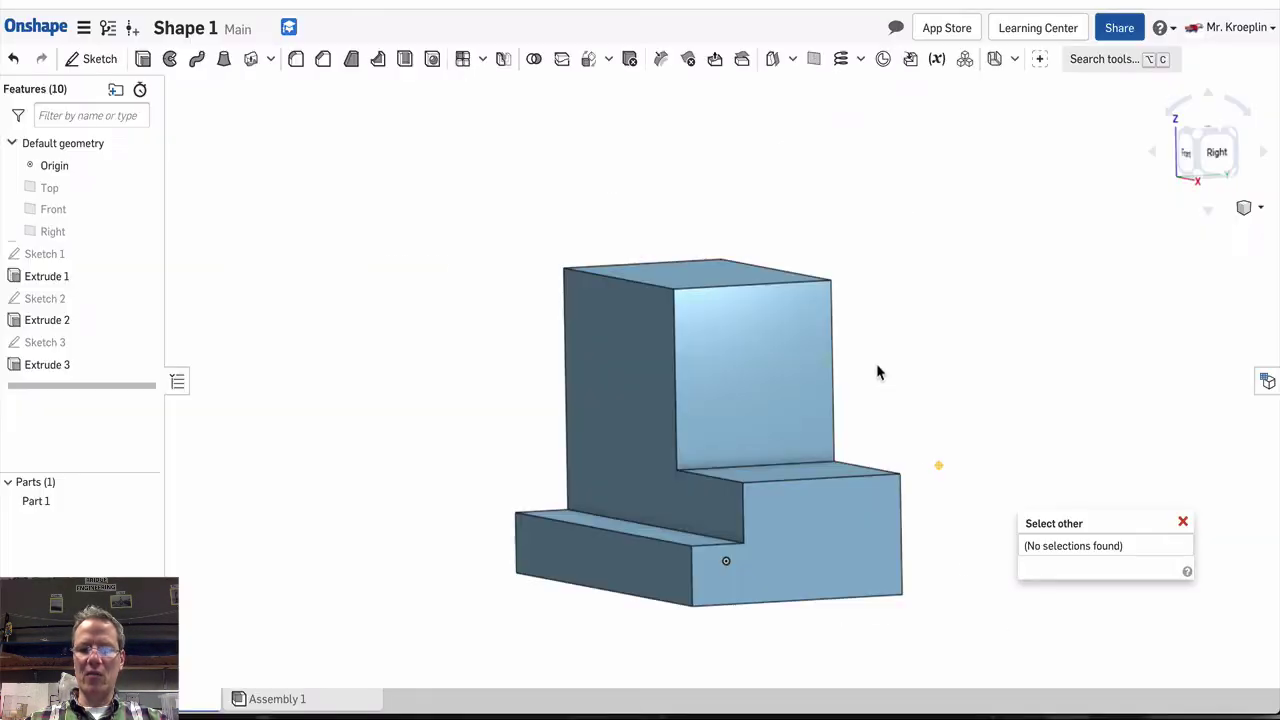
click(825, 519)
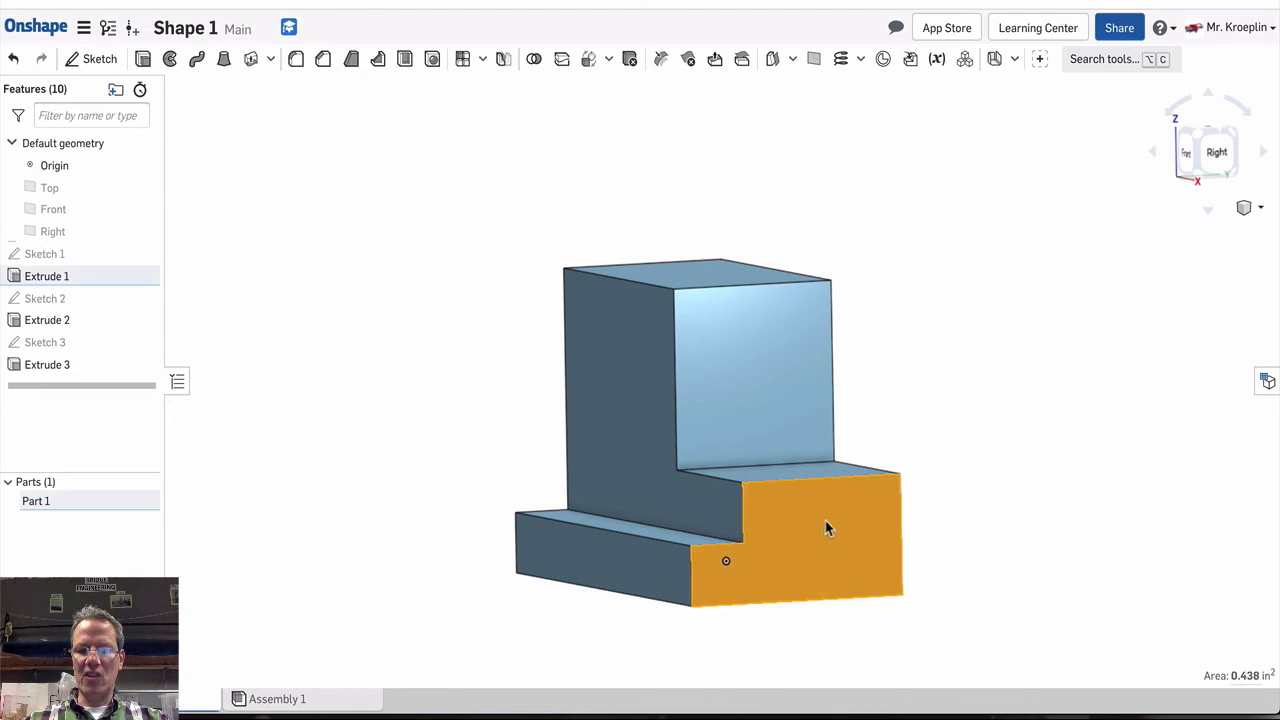
right_click(825, 519)
click(884, 177)
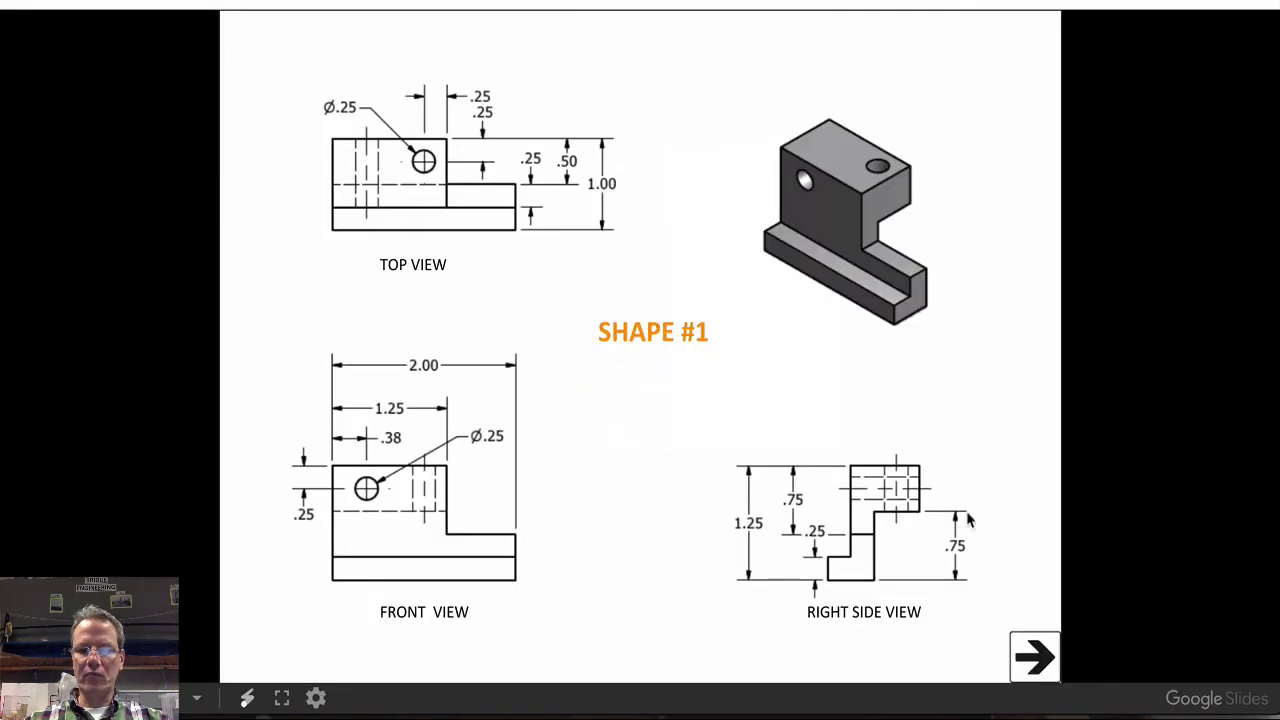
key(alt+Tab)
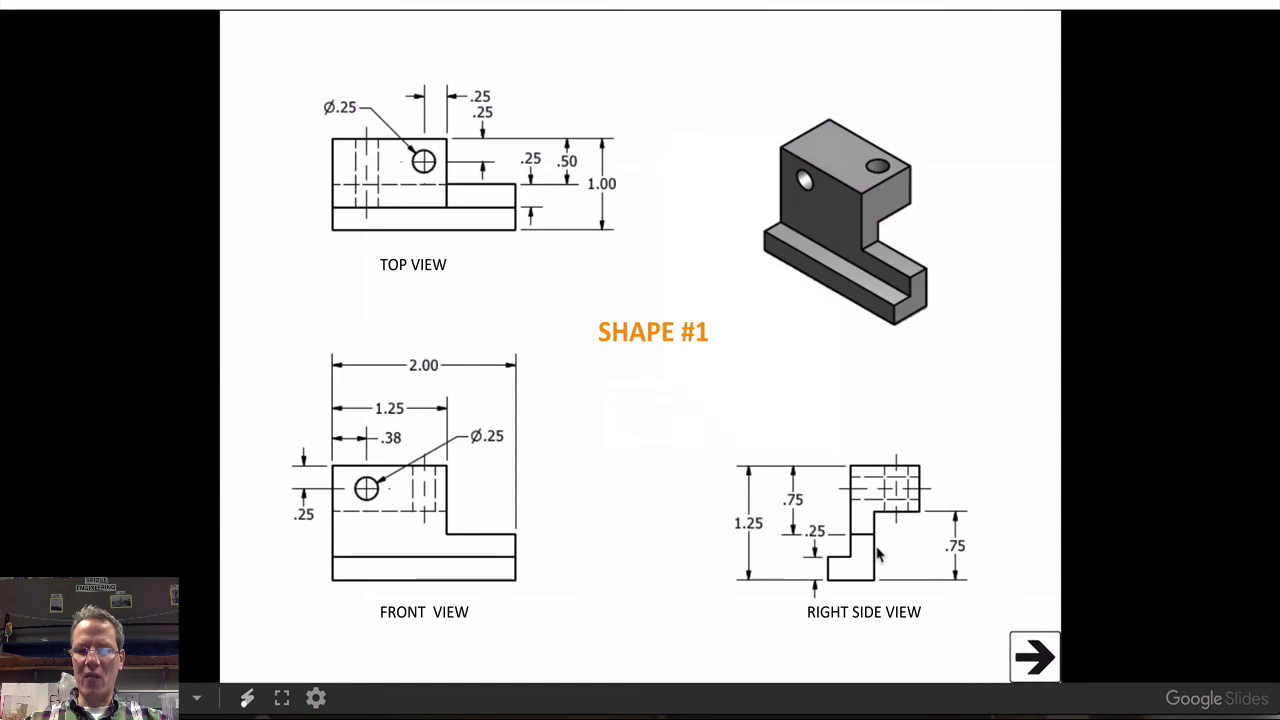
- Draw a 0.5 base line left from the lower-right corner and a 0.75 vertical line up
key(alt+Tab)
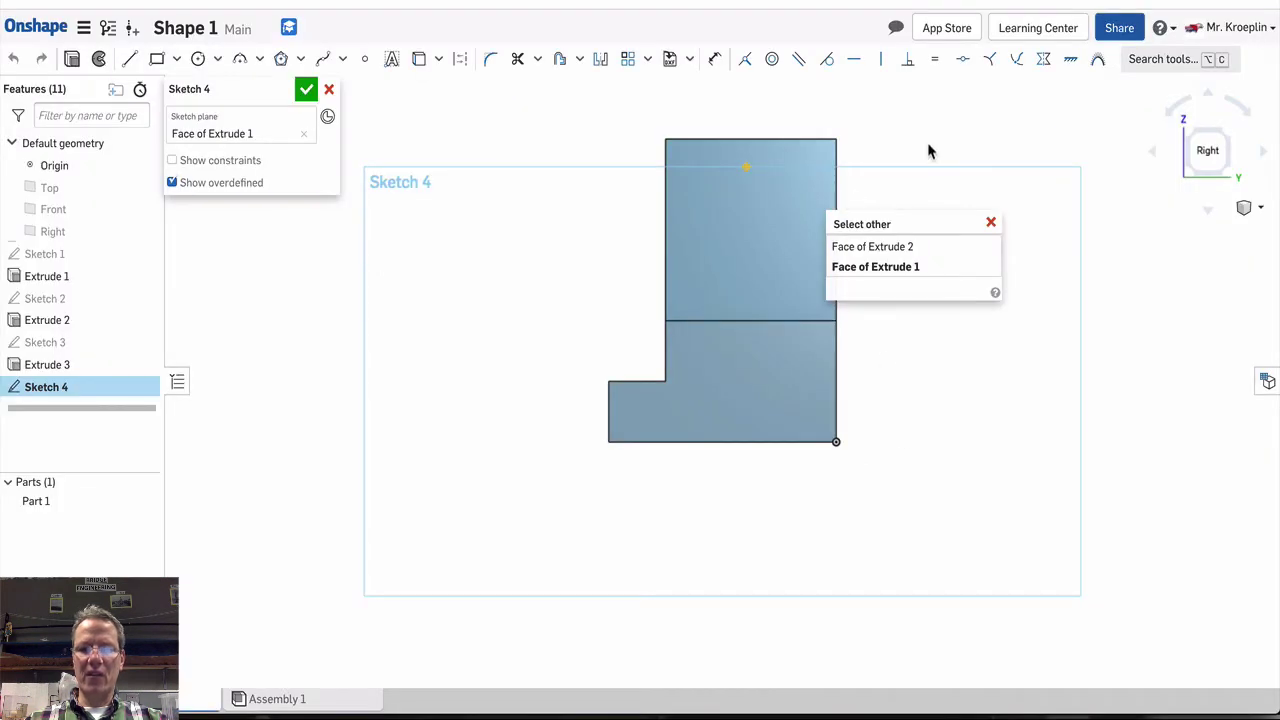
key(l)
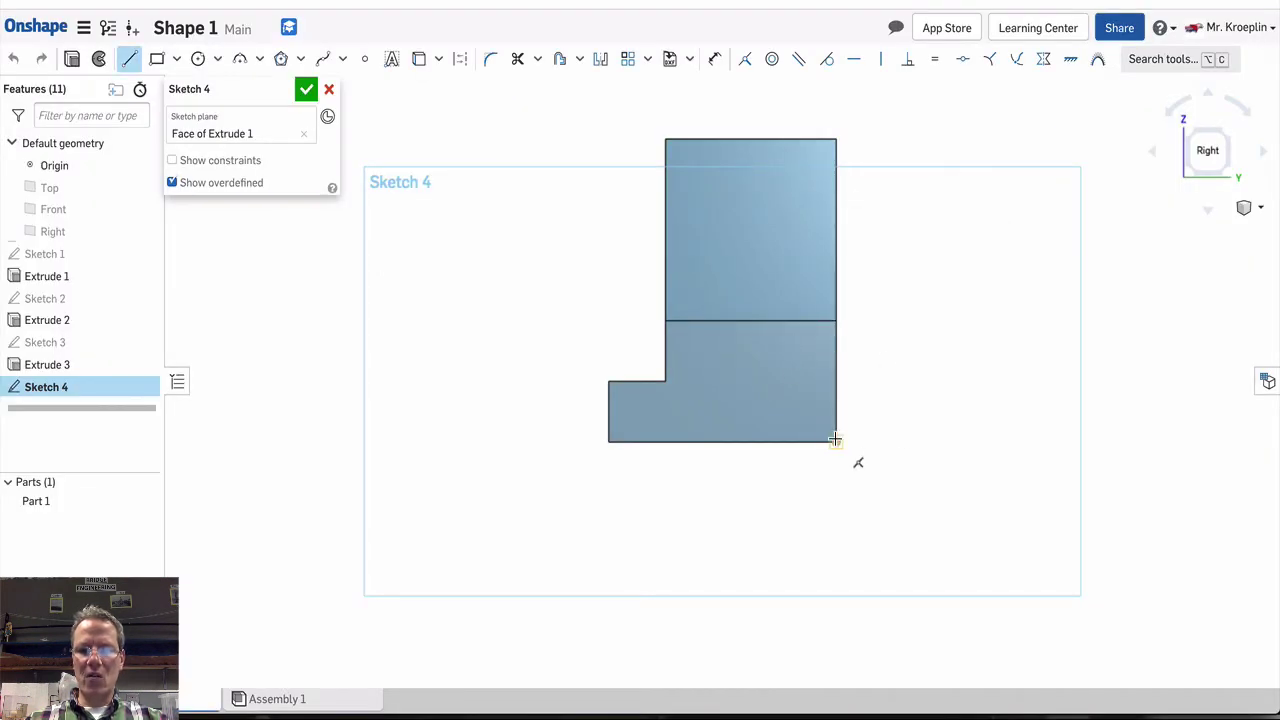
click(835, 441)
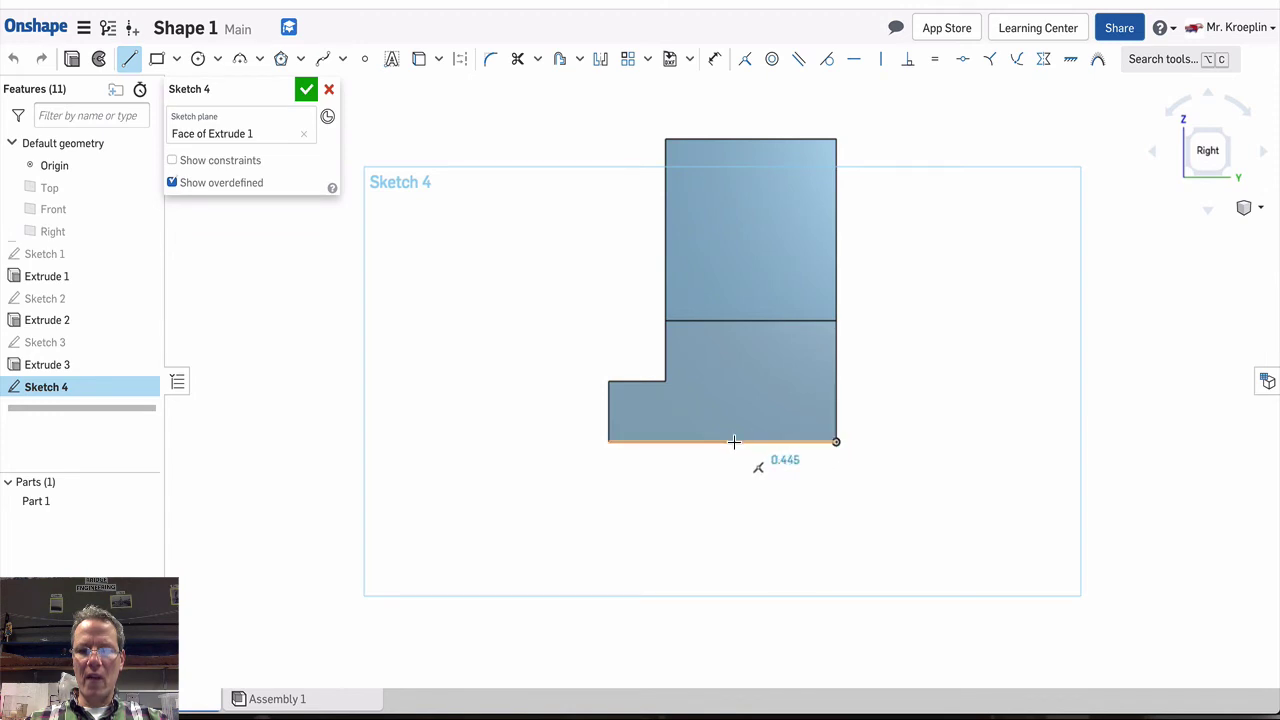
click(734, 442)
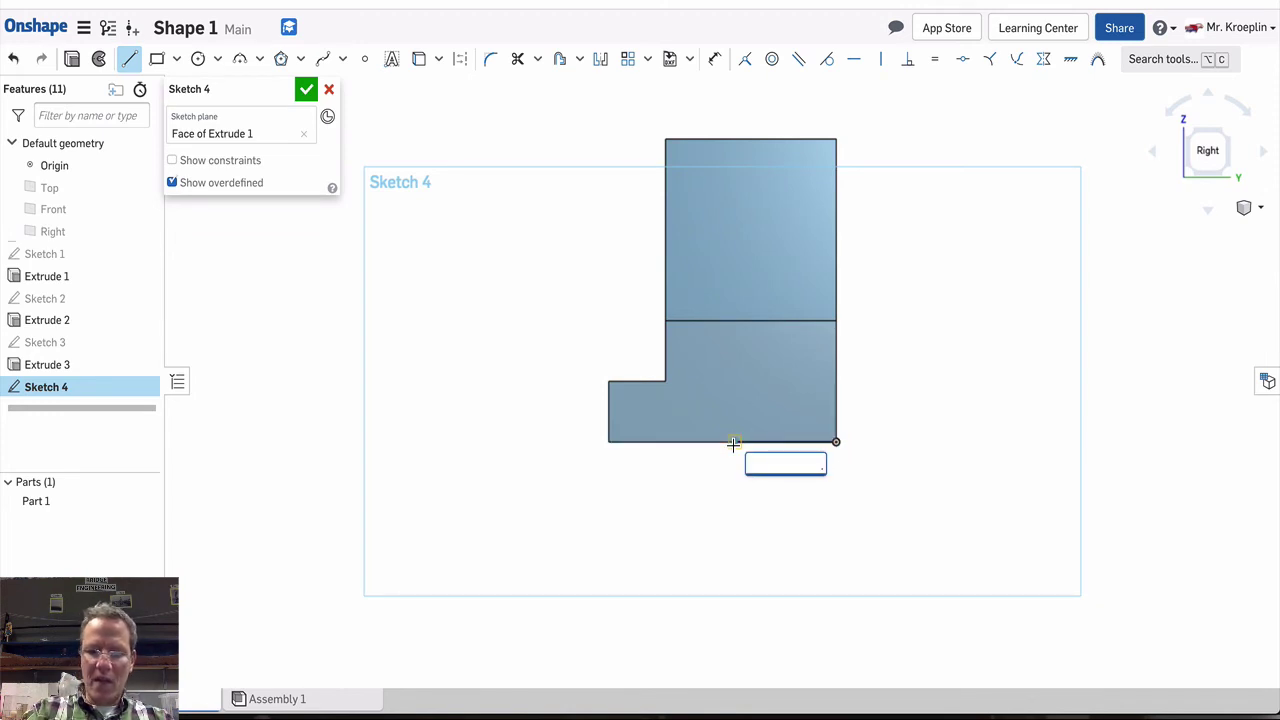
text(.5)
key(Return)
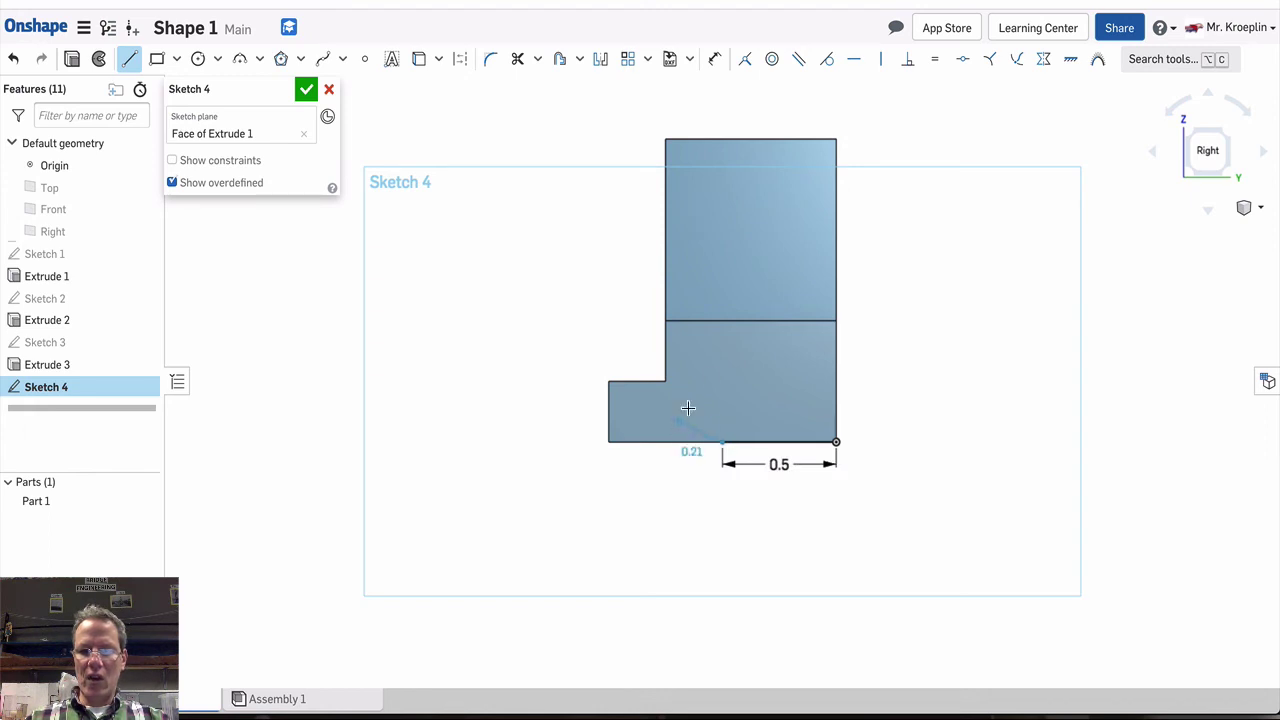
click(716, 250)
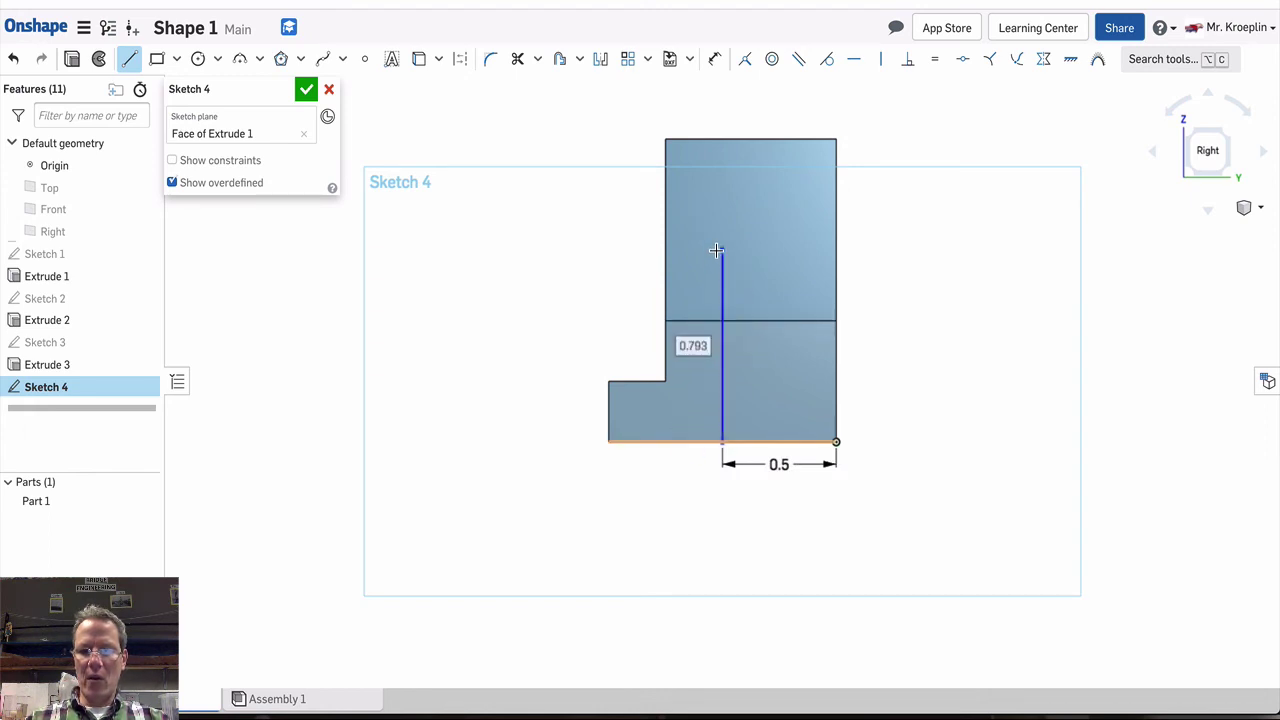
key(Tab)
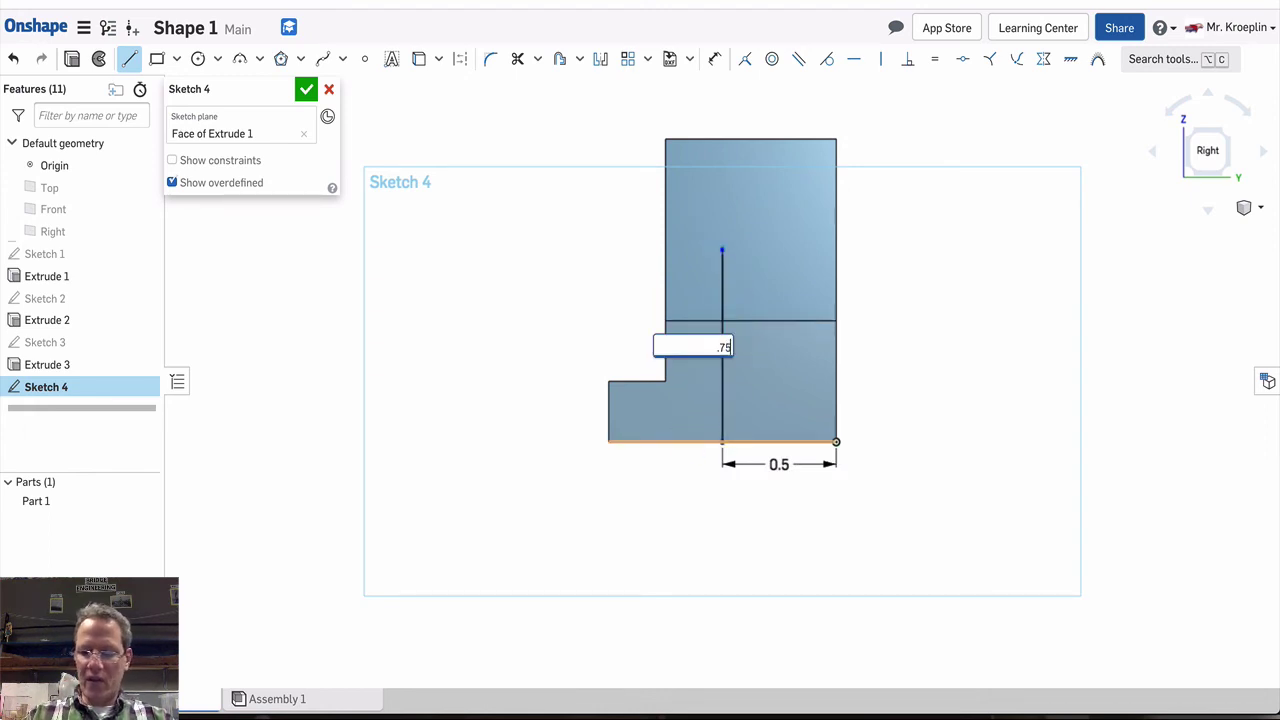
key(Return)
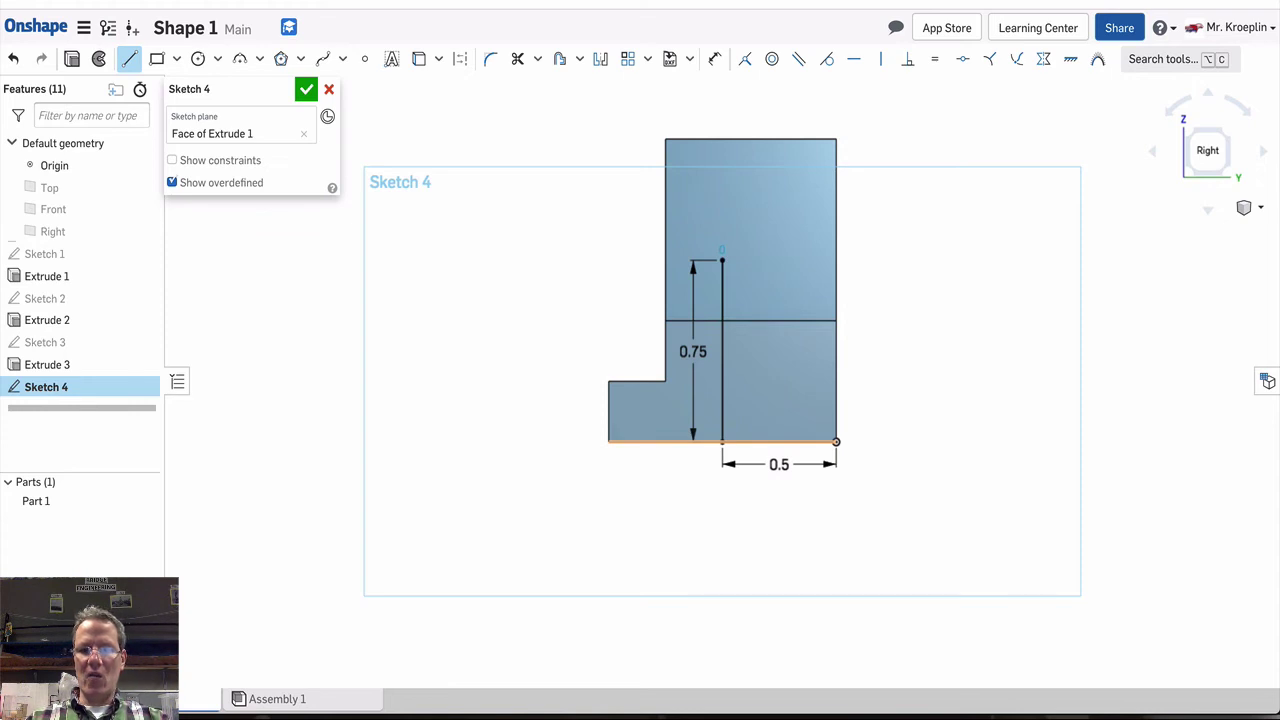
- Add a horizontal top line and a diagonal closing the profile back at the corner
mouse_move(823, 263)
right_down()
mouse_move(887, 249)
mouse_move(799, 256)
right_up()
key(n)
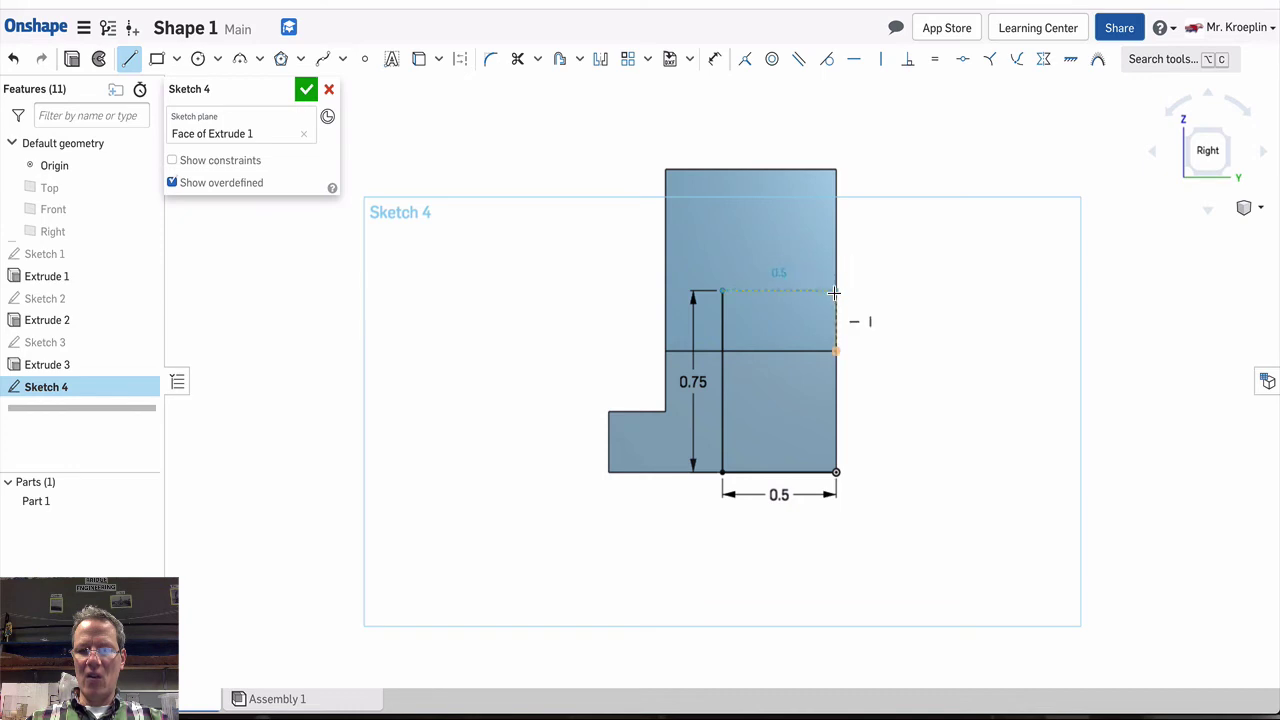
click(974, 291)
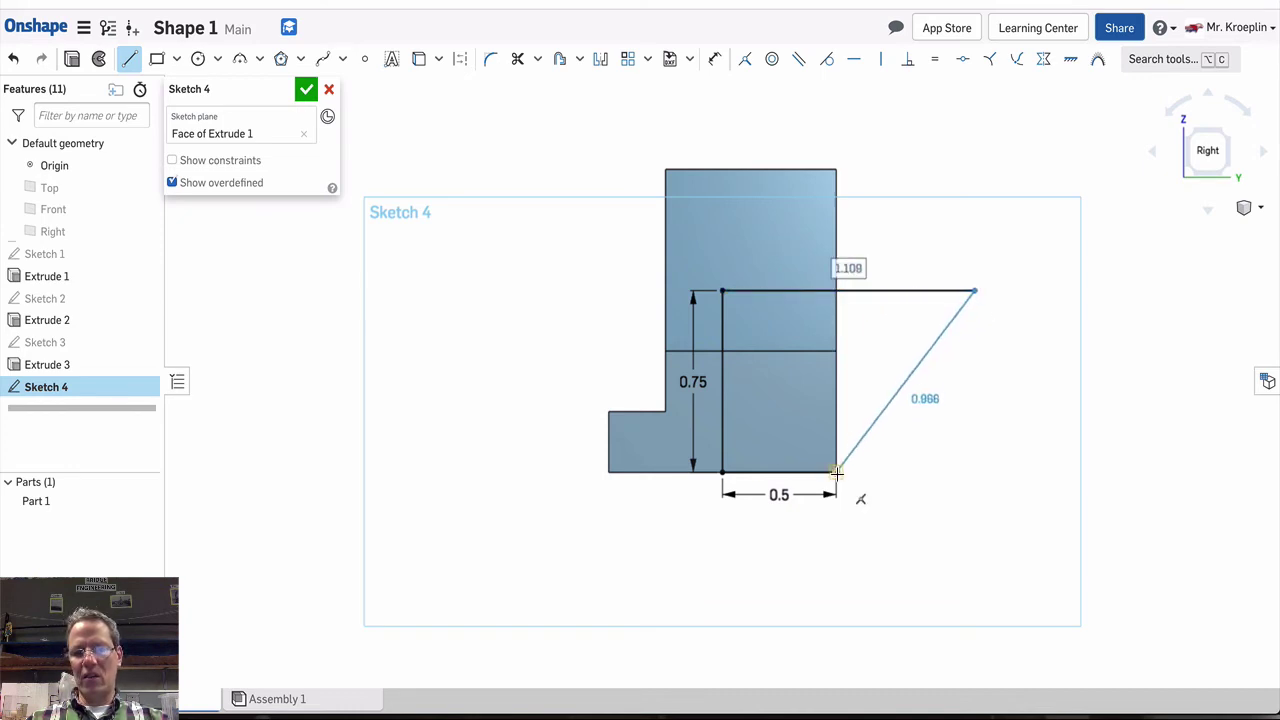
click(836, 471)
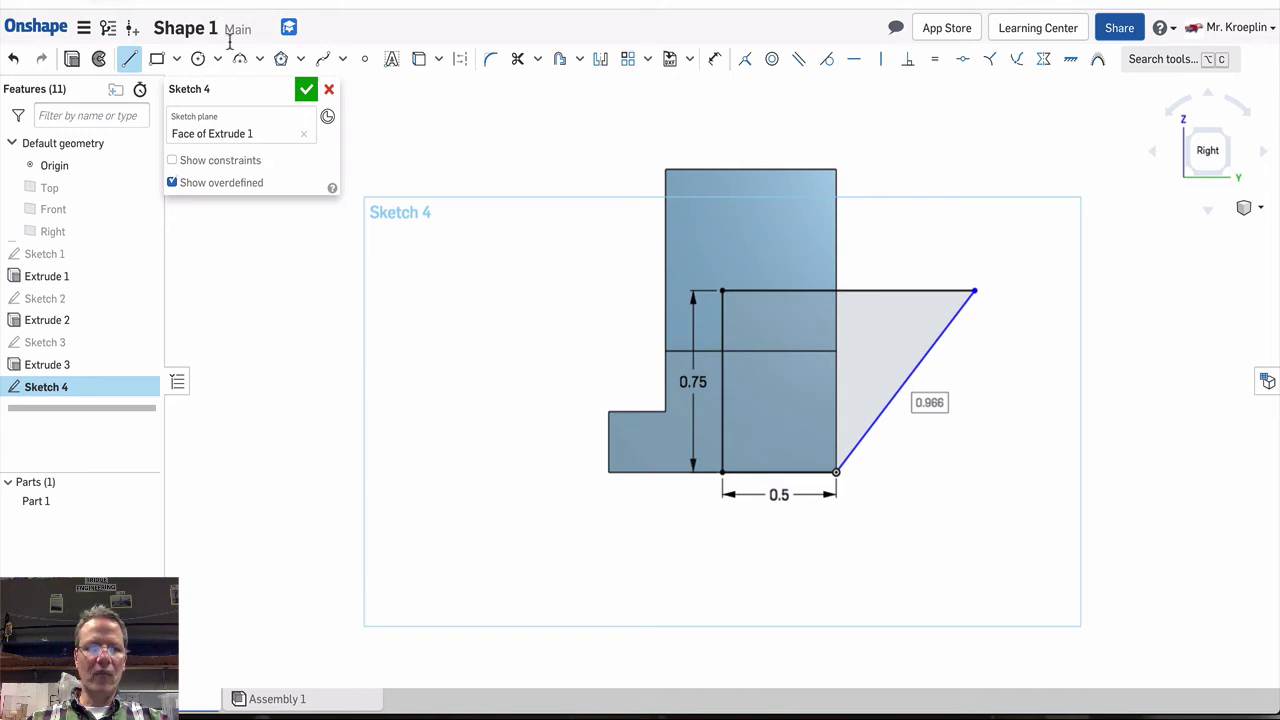
- Finish Sketch 4 and extrude-remove its two regions 2.48 in through Part 1
click(306, 89)
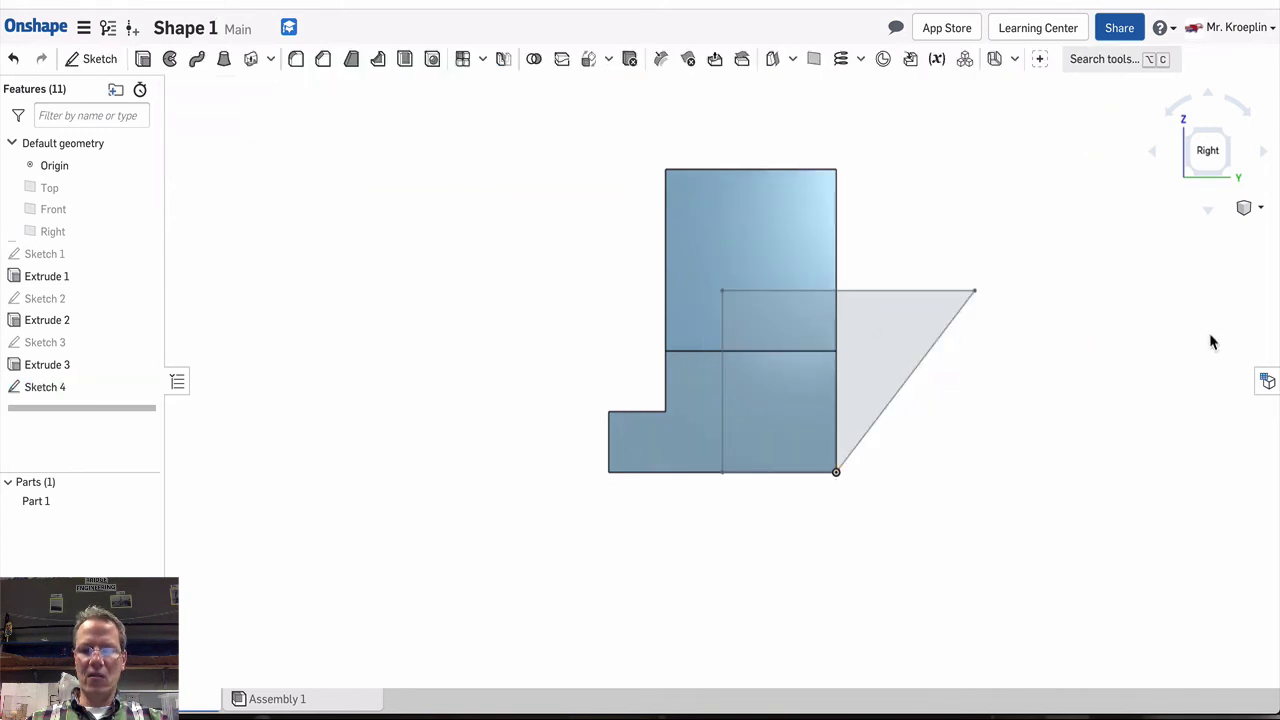
key(shift+7)
click(745, 398)
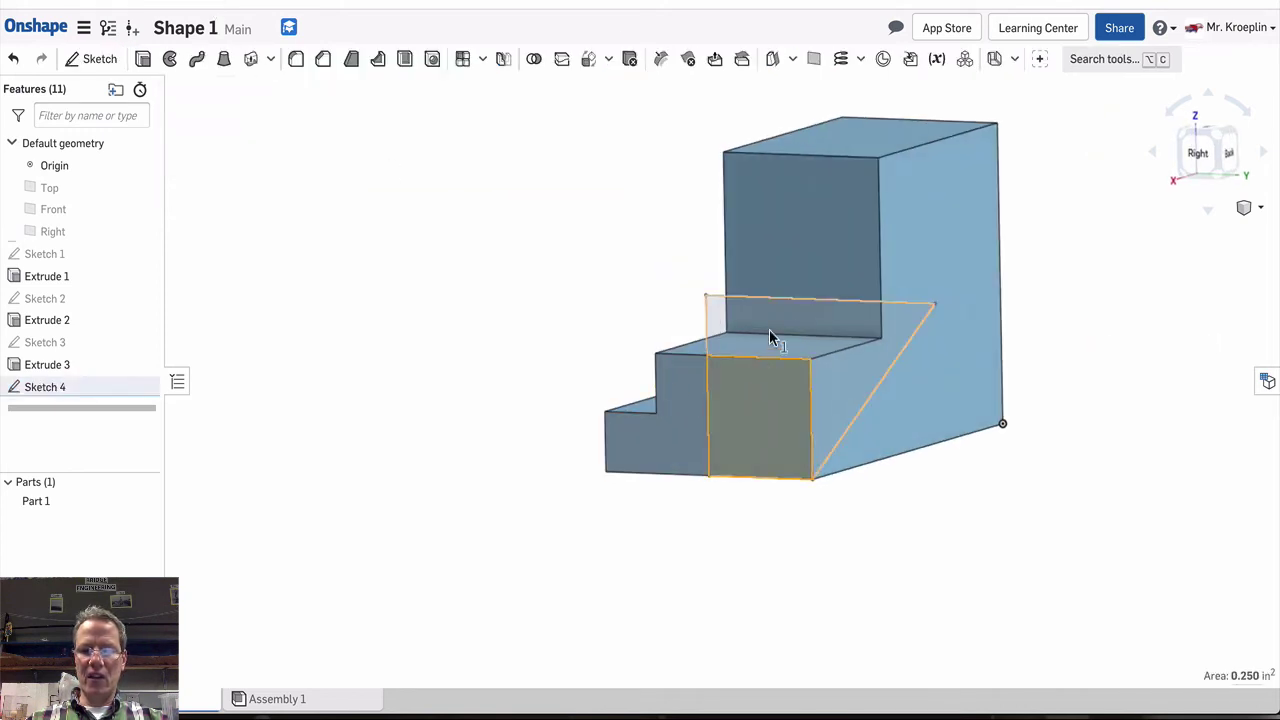
click(773, 330)
key(n)
right_drag(1107, 249, 731, 291)
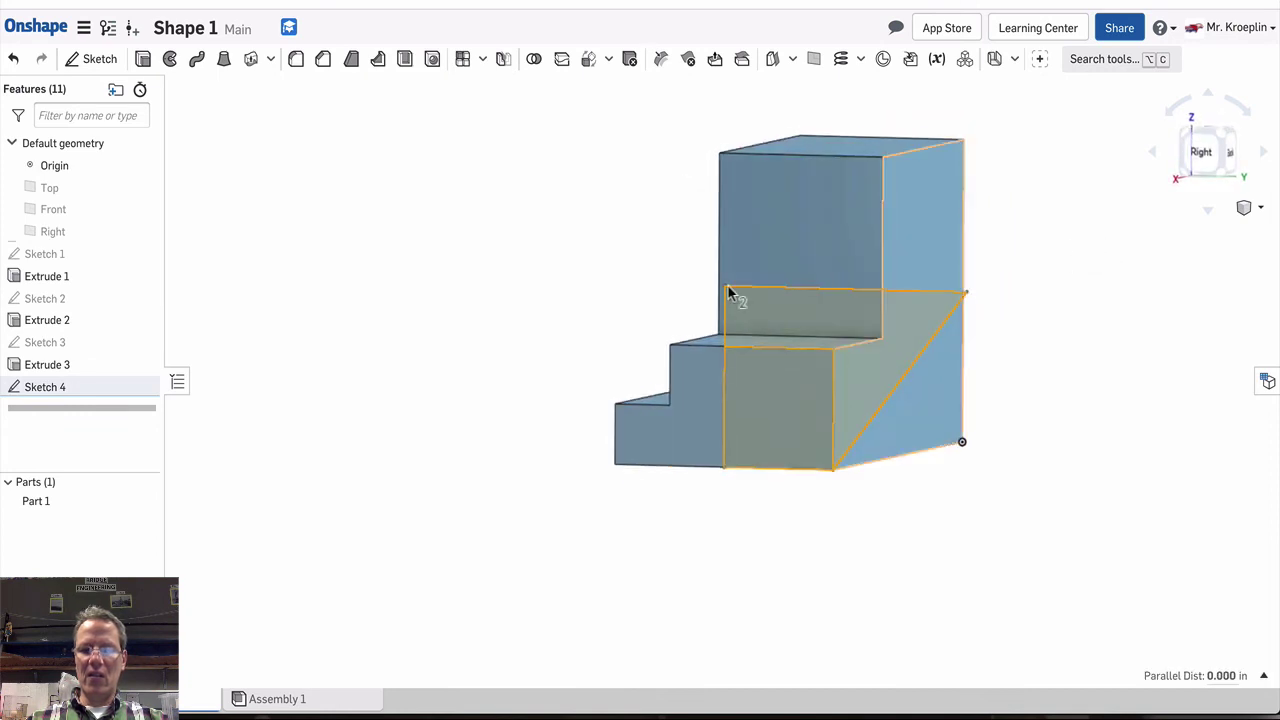
click(143, 59)
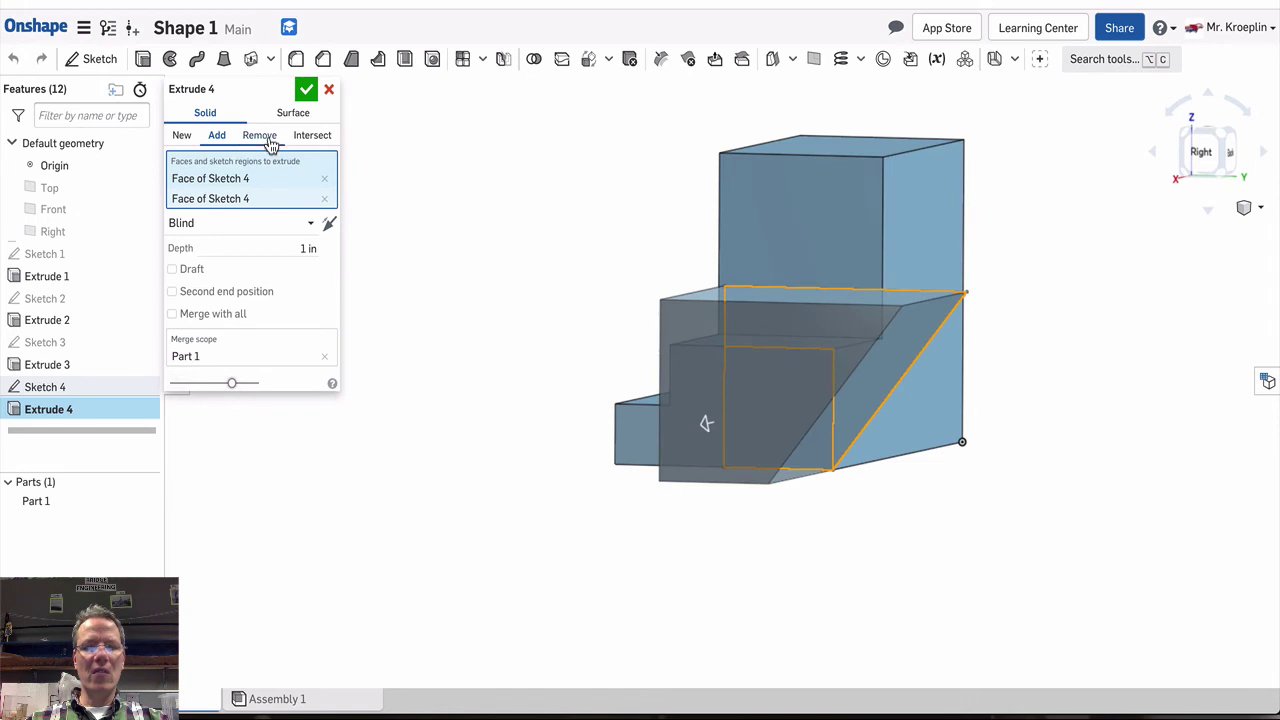
right_drag(600, 250, 1163, 383)
drag(1163, 383, 1186, 380)
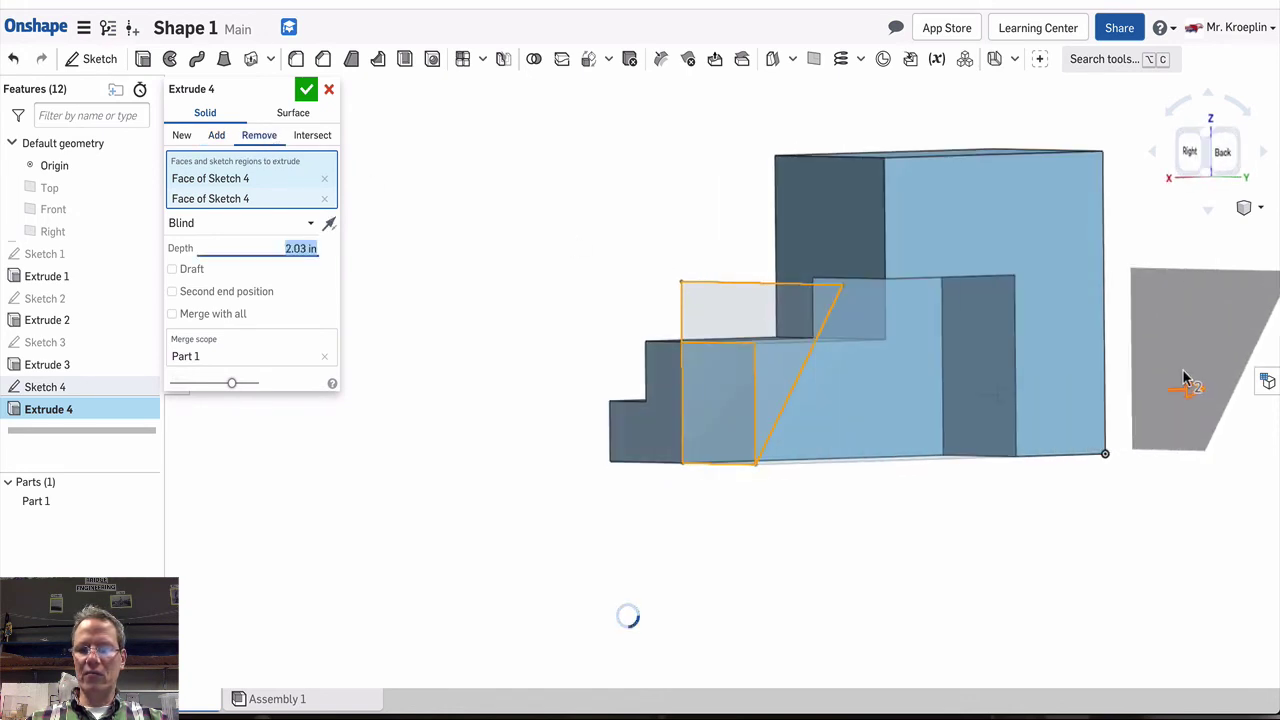
click(305, 90)
right_drag(426, 189, 349, 305)
key(super+Tab)
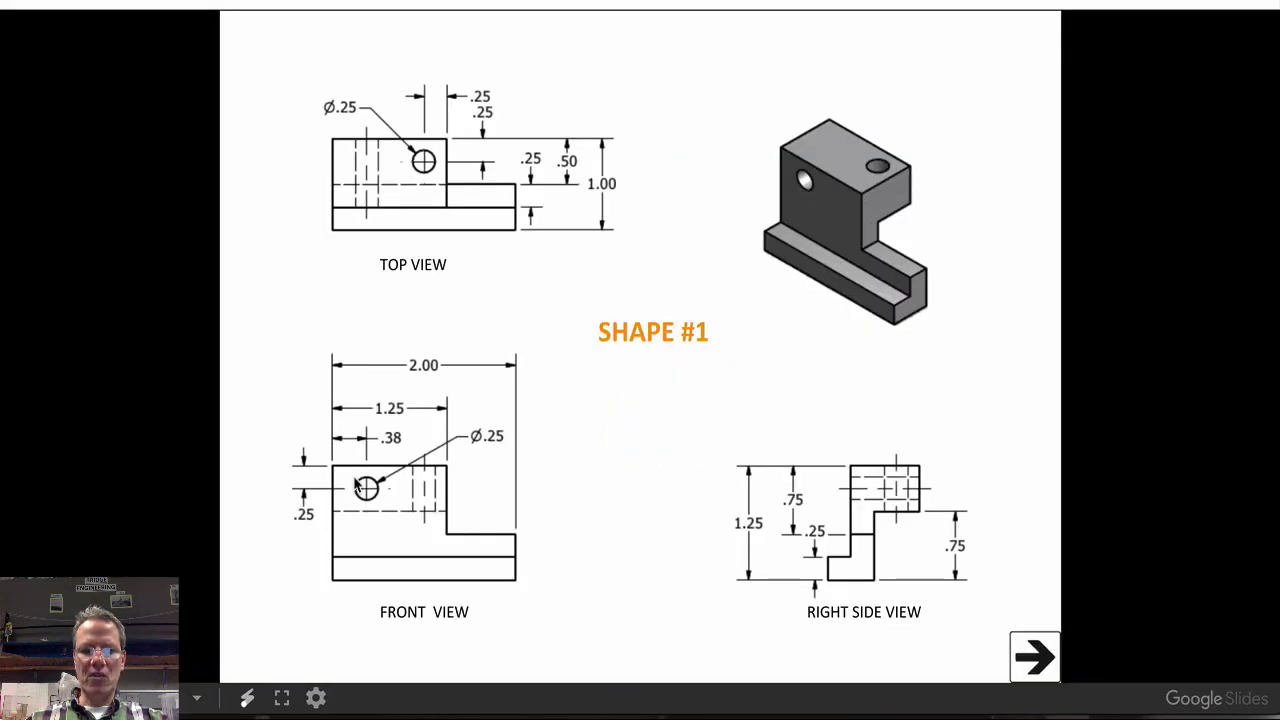
- Start Sketch 5 on the part's large front face
key(super+Tab)
click(748, 249)
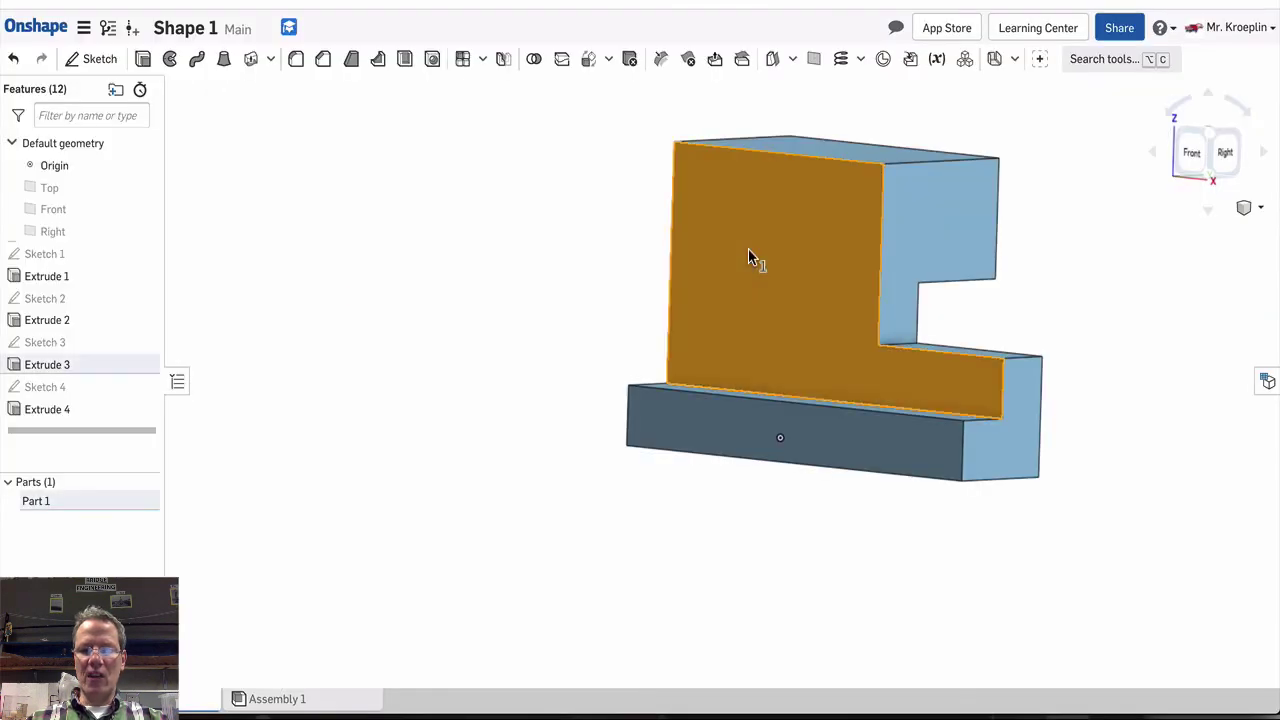
right_click(749, 250)
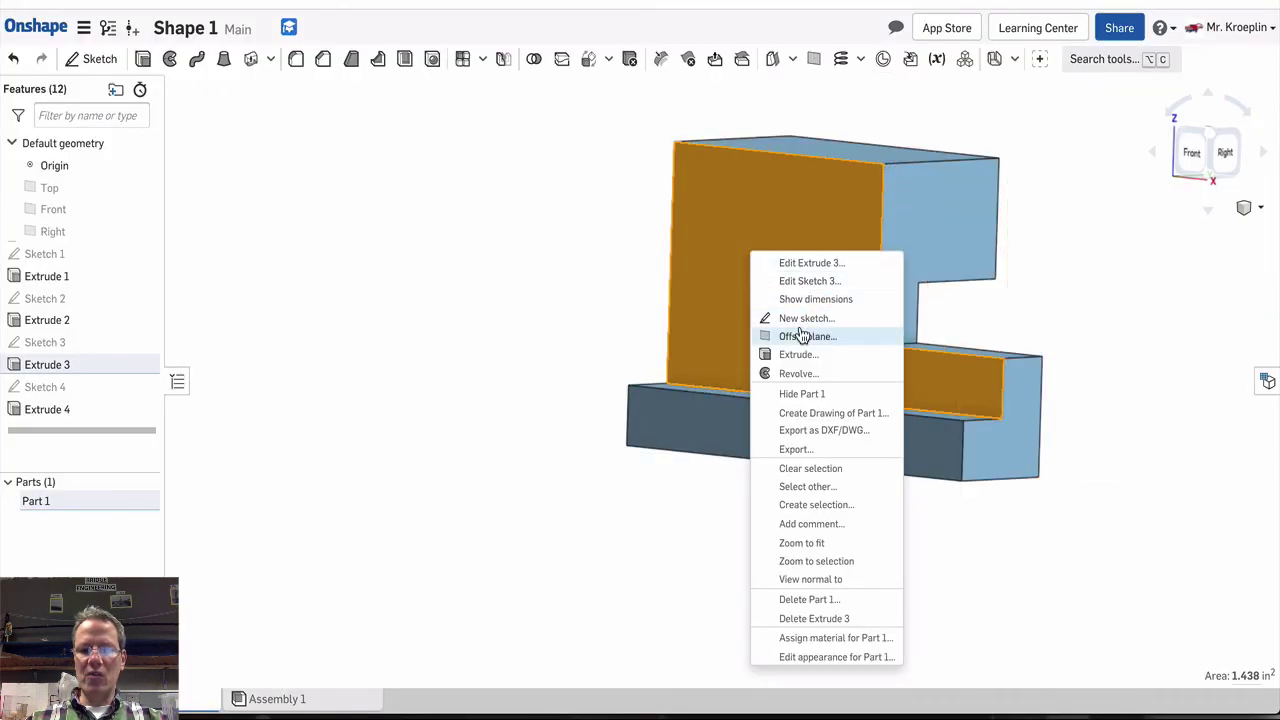
click(790, 320)
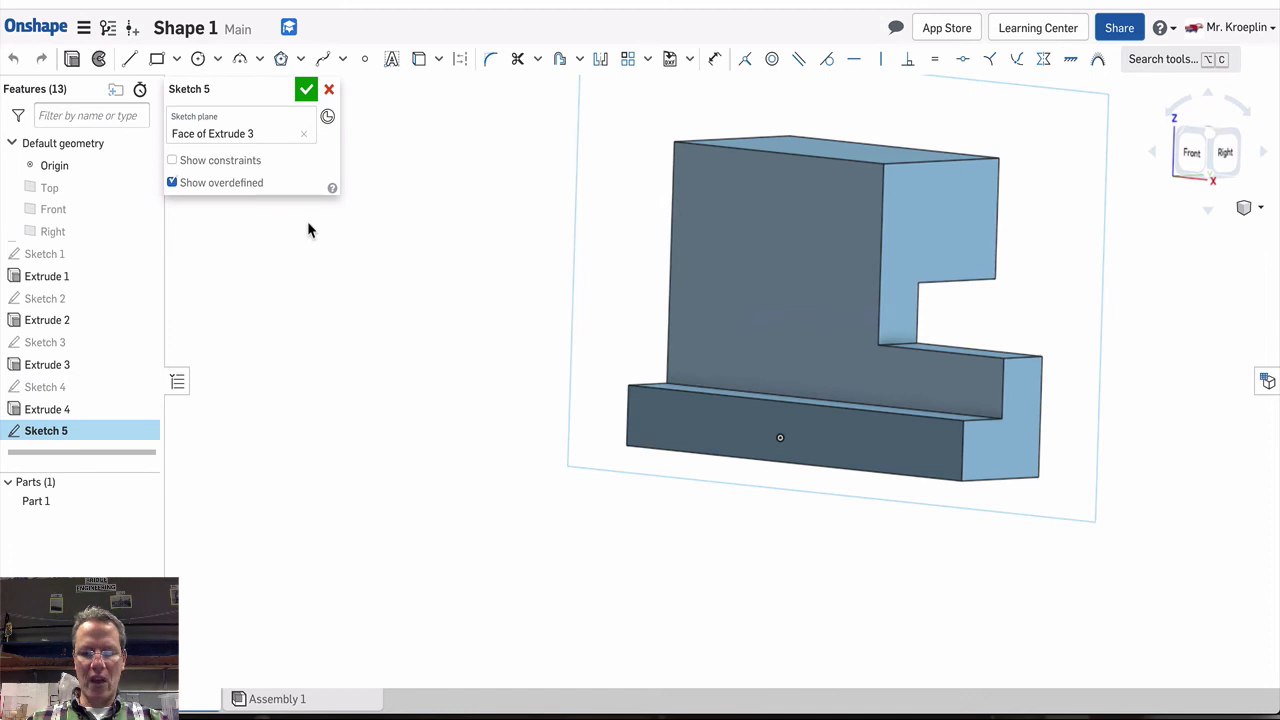
key(super+Tab)
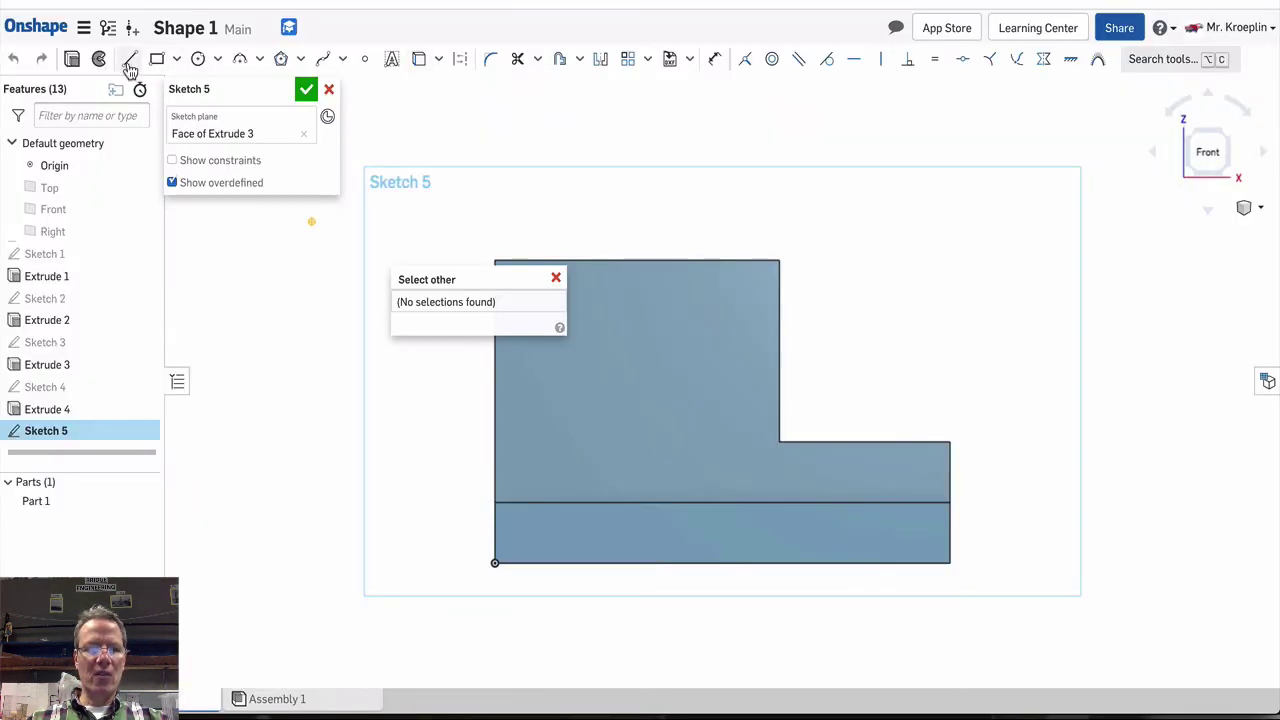
- Draw a 0.38 line along the top edge from the top-left corner and a 0.25 line down
click(129, 58)
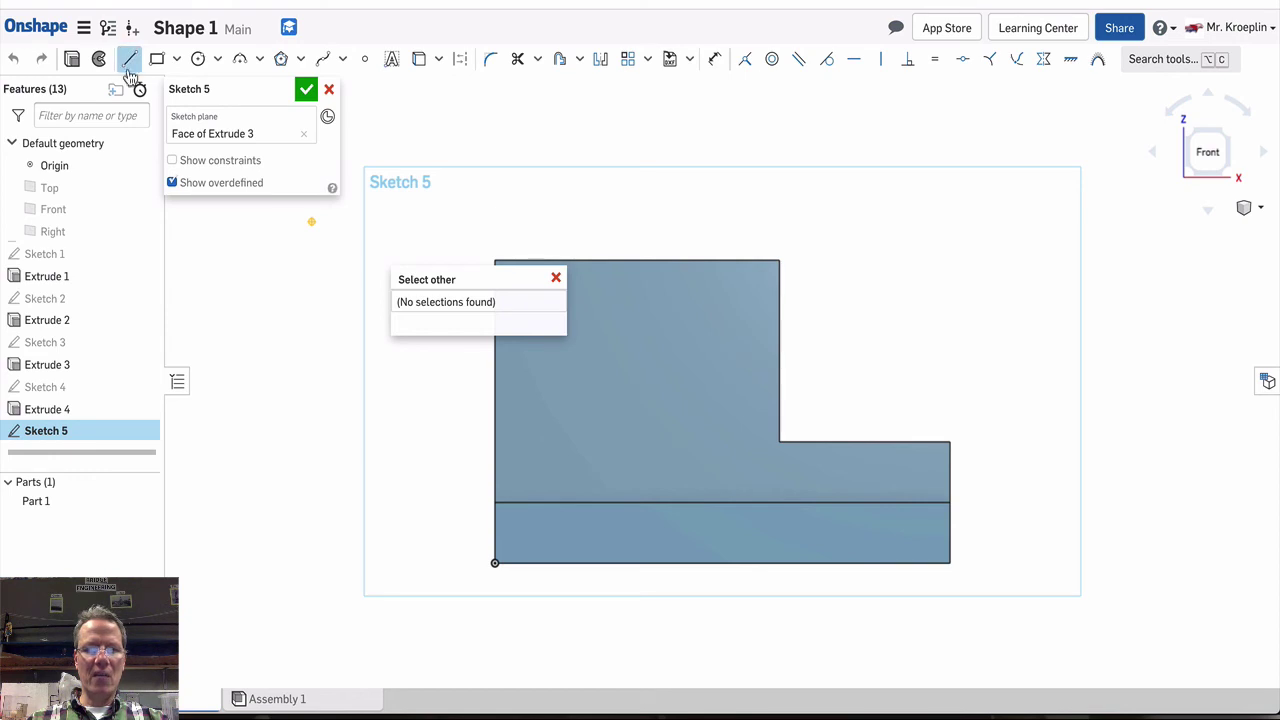
click(494, 262)
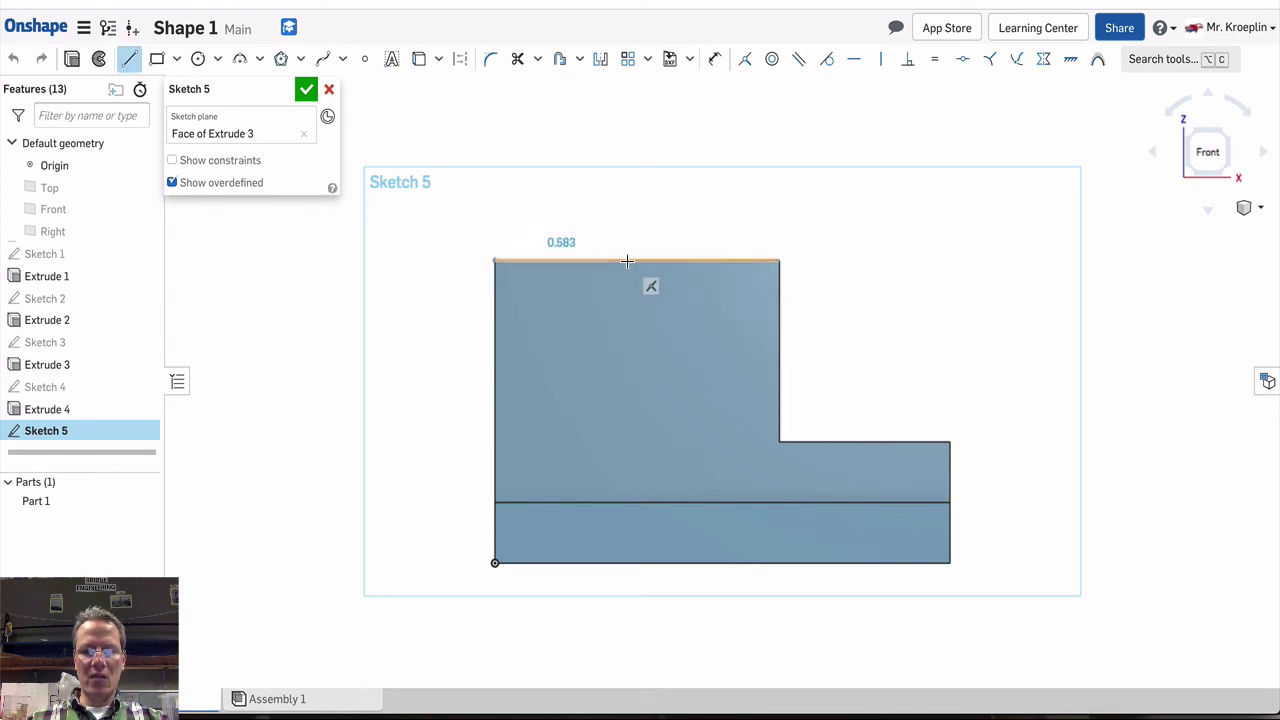
key(Tab)
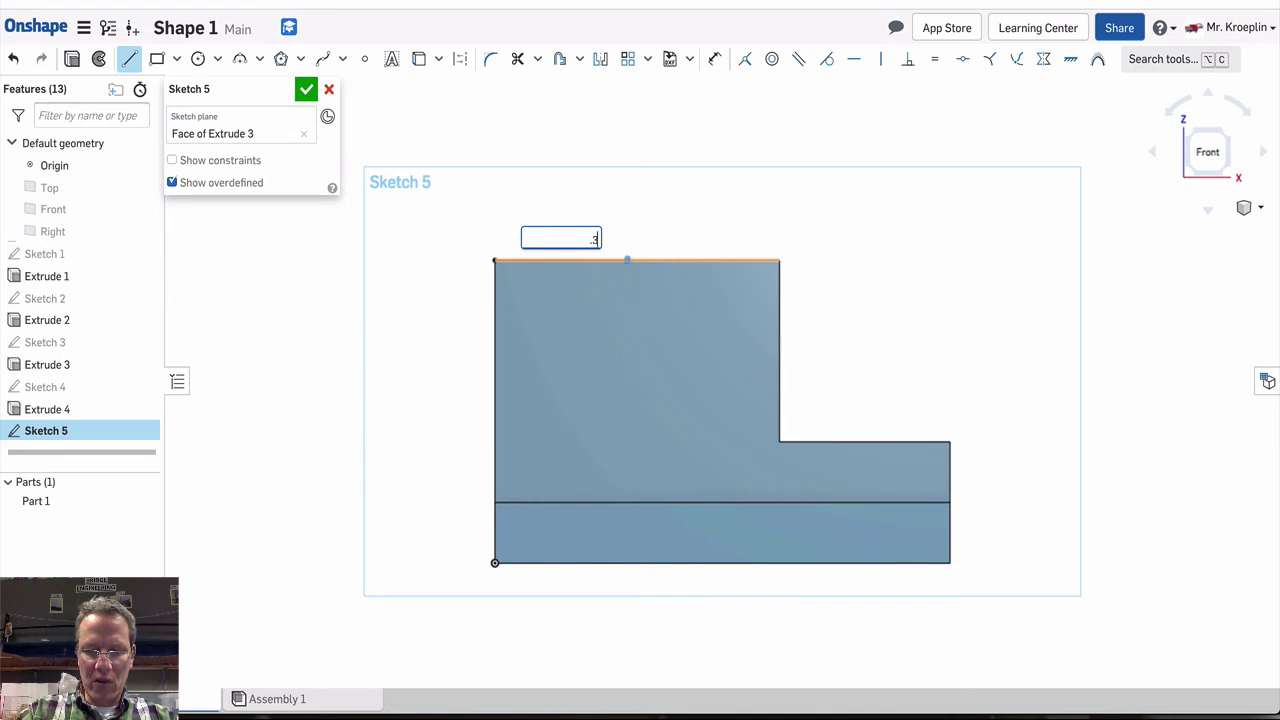
key(Return)
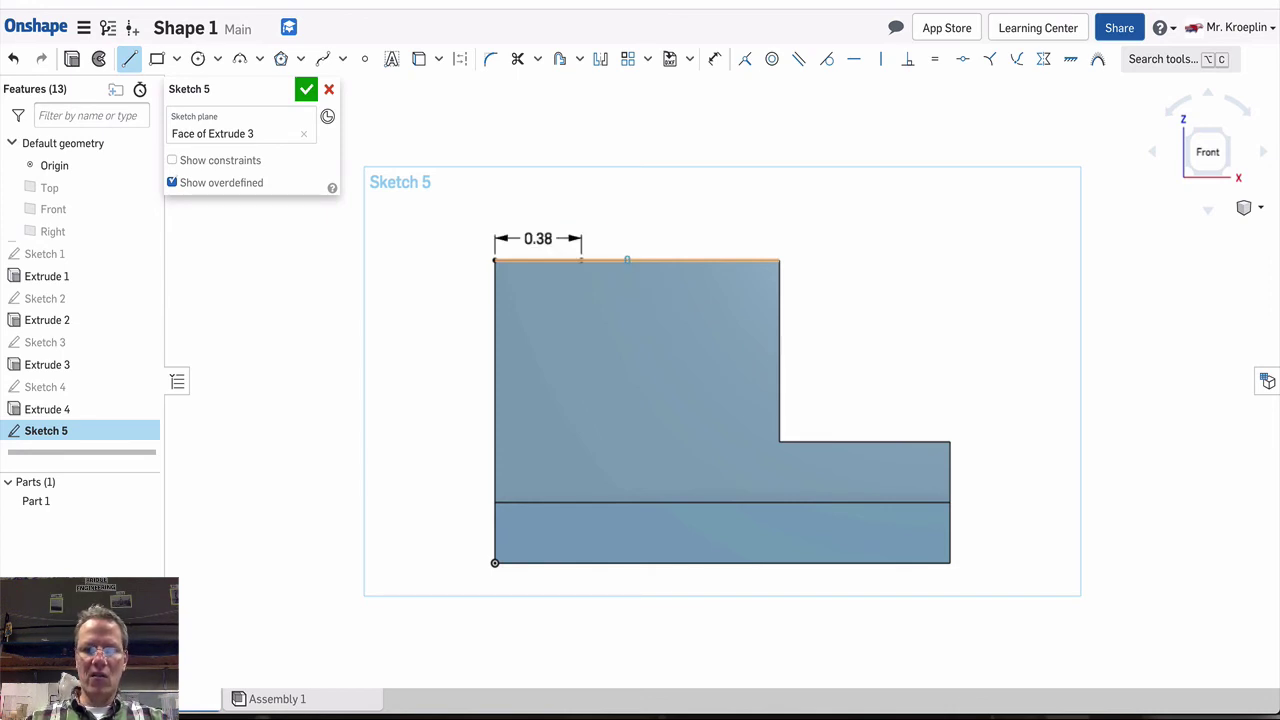
click(580, 261)
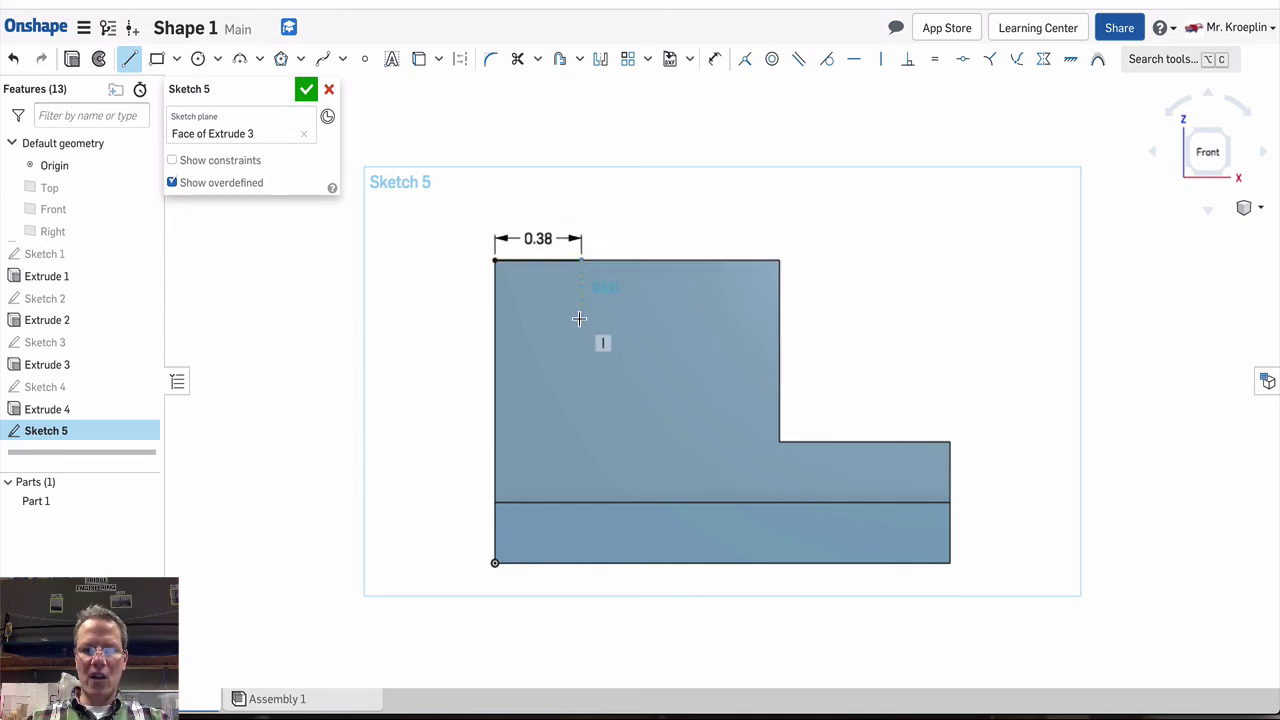
key(Tab)
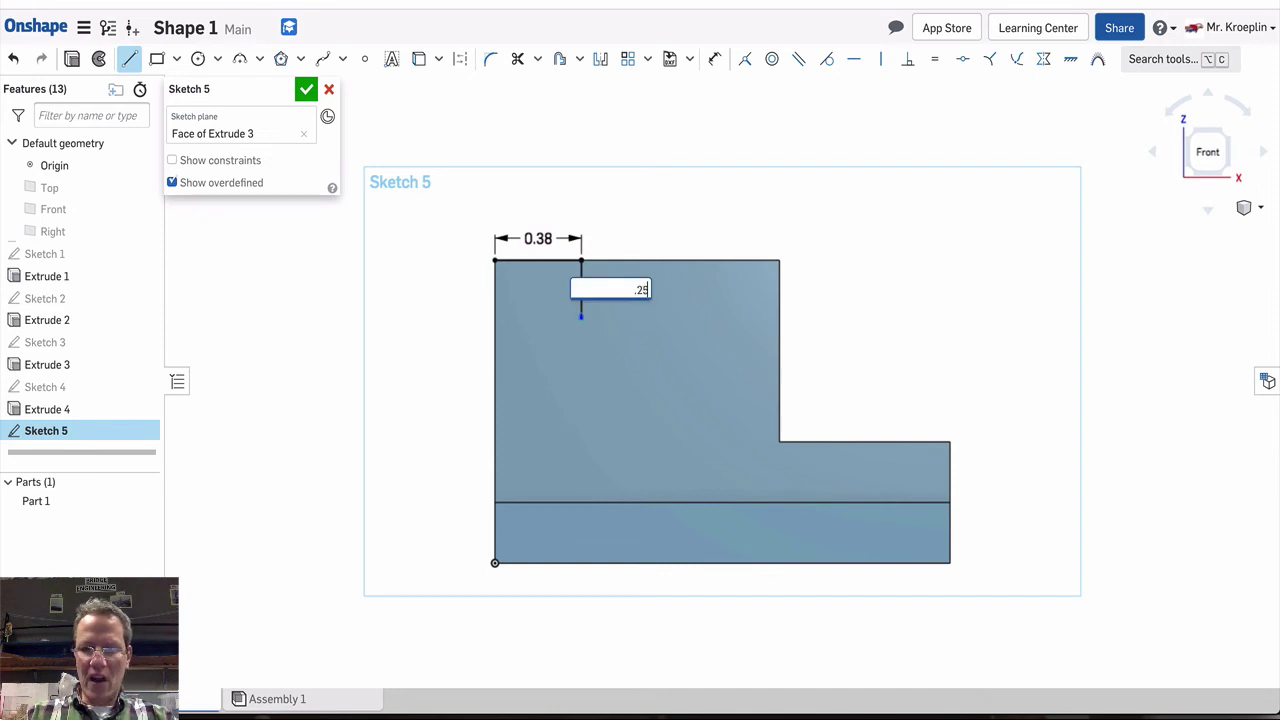
text(.25)
key(Return)
key(Escape)
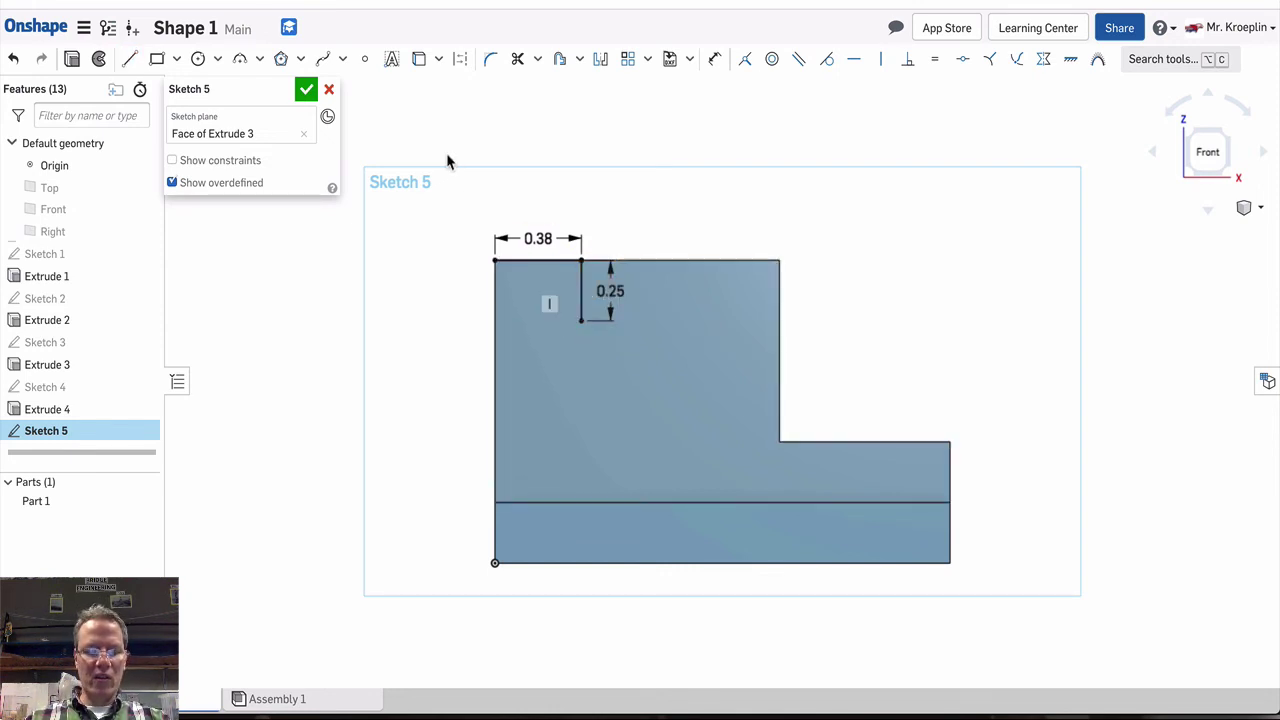
key(ctrl+Tab)
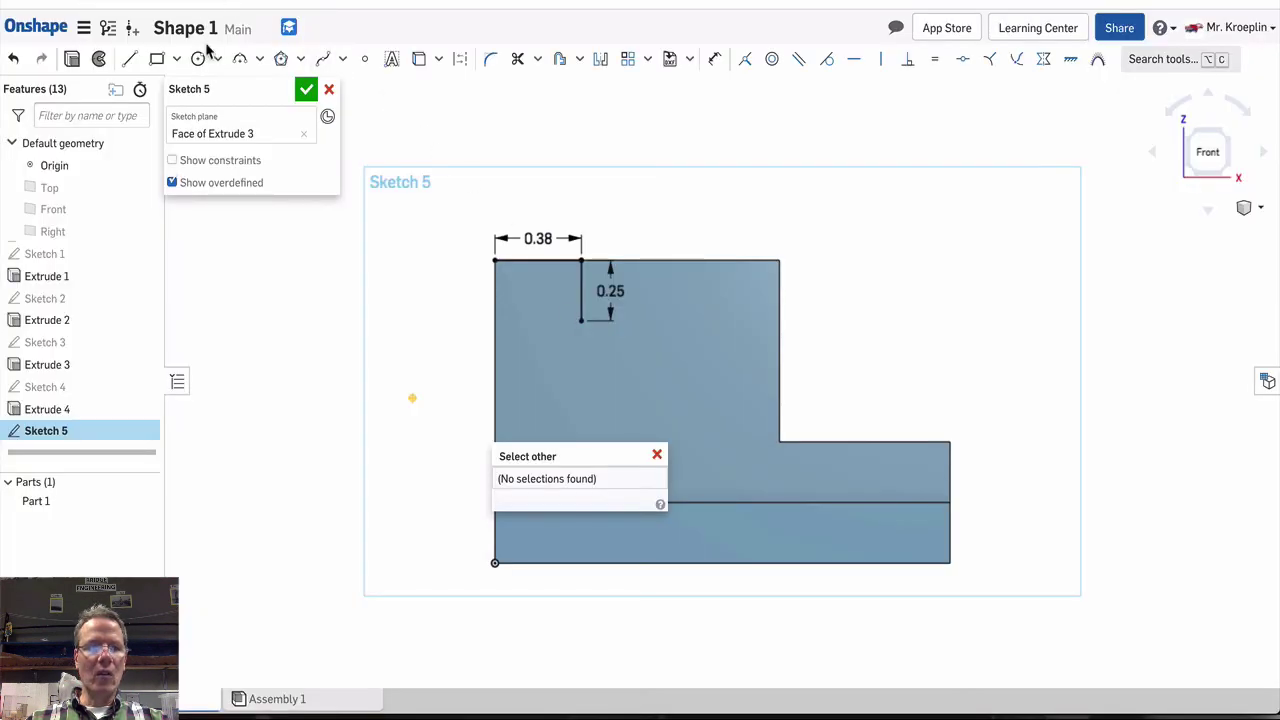
- Place a 0.25-diameter circle centred at the end of the downward line
click(603, 348)
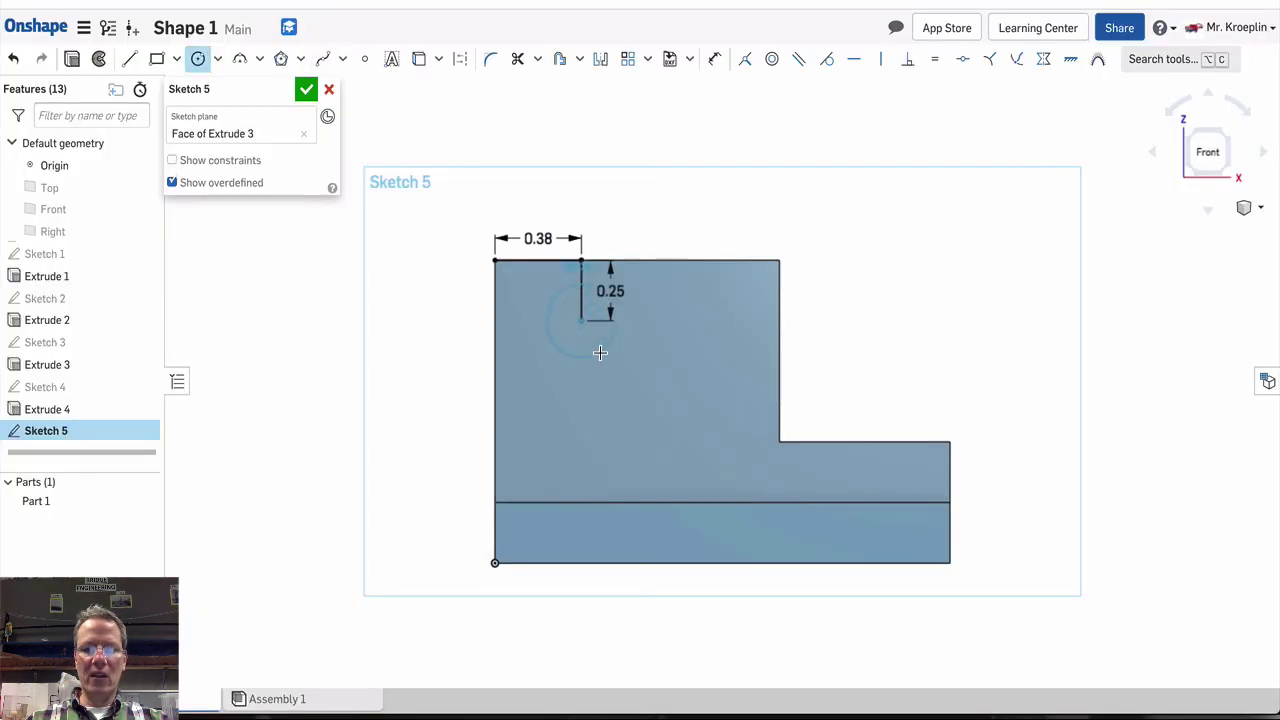
click(581, 320)
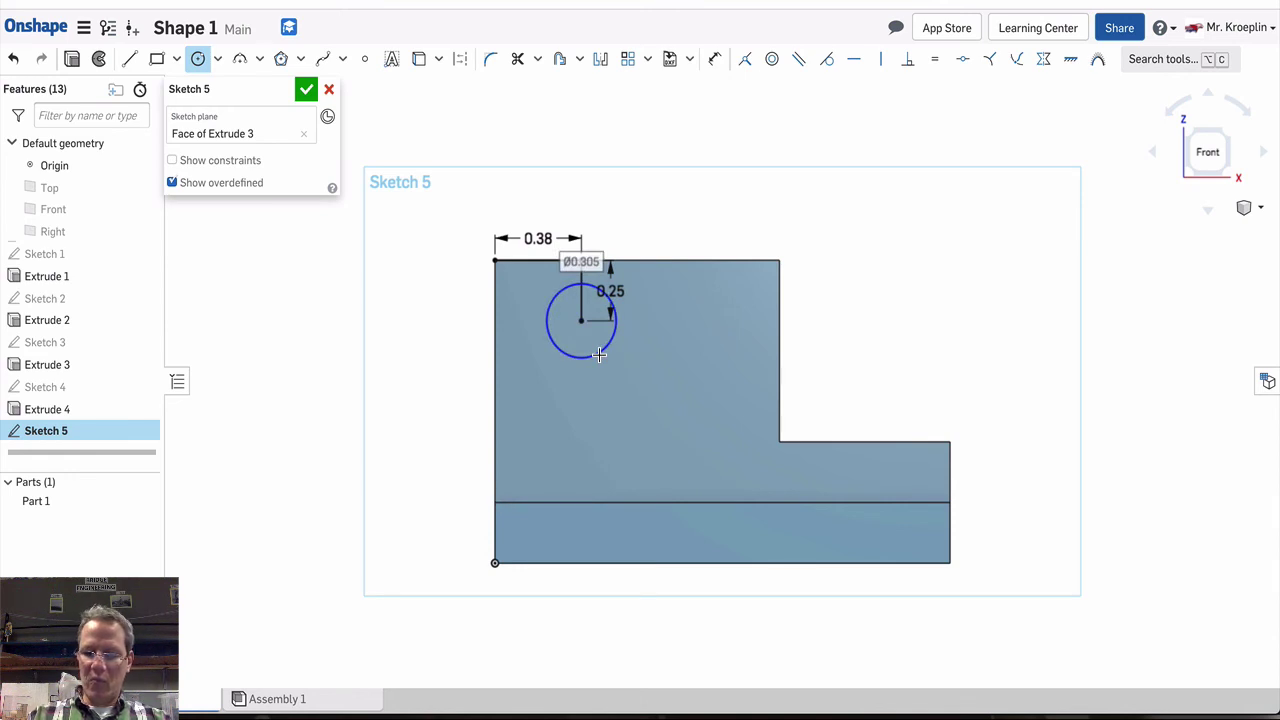
key(Tab)
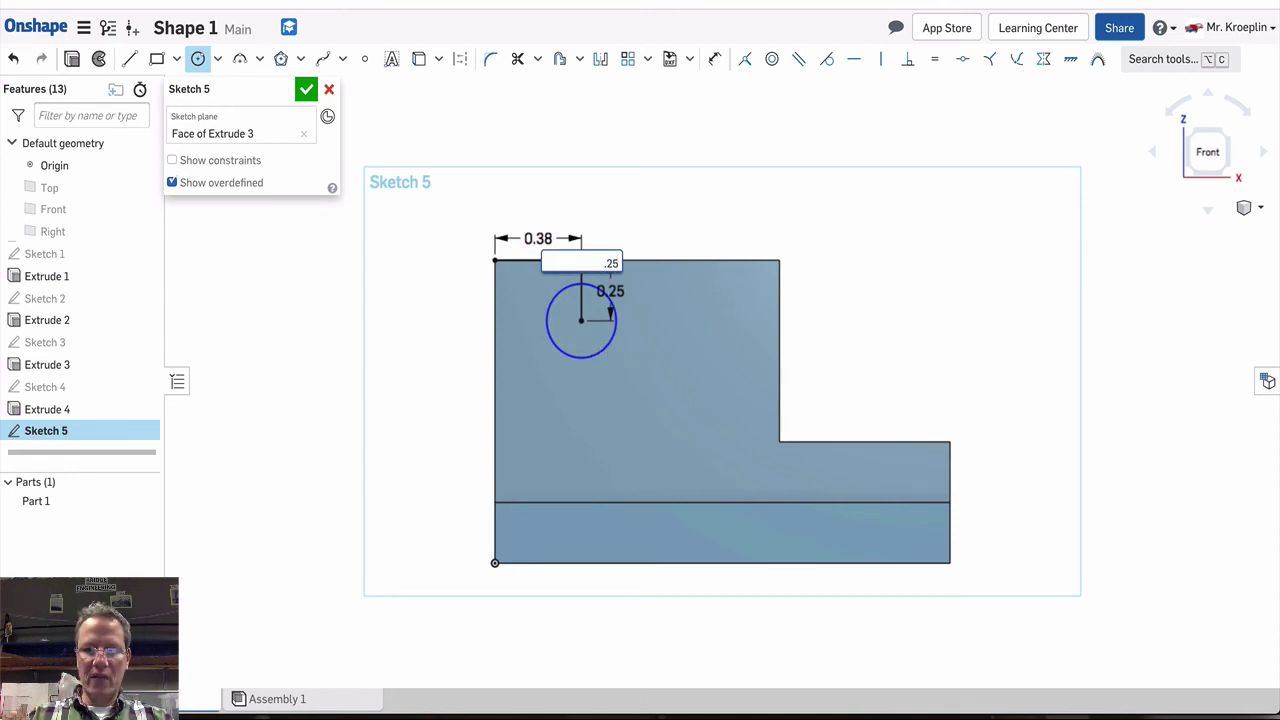
key(Return)
key(Escape)
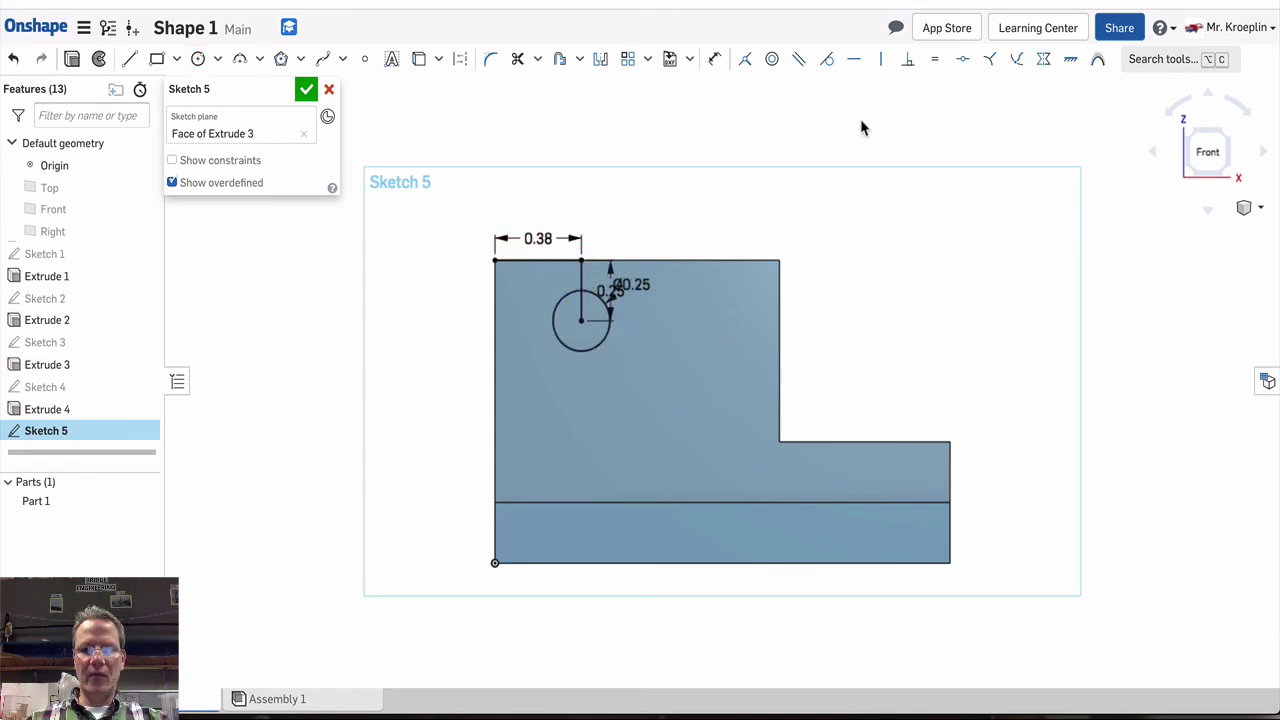
- Change the horizontal location dimension to 0.35 and finish Sketch 5
double_click(538, 239)
key(BackSpace)
key(Return)
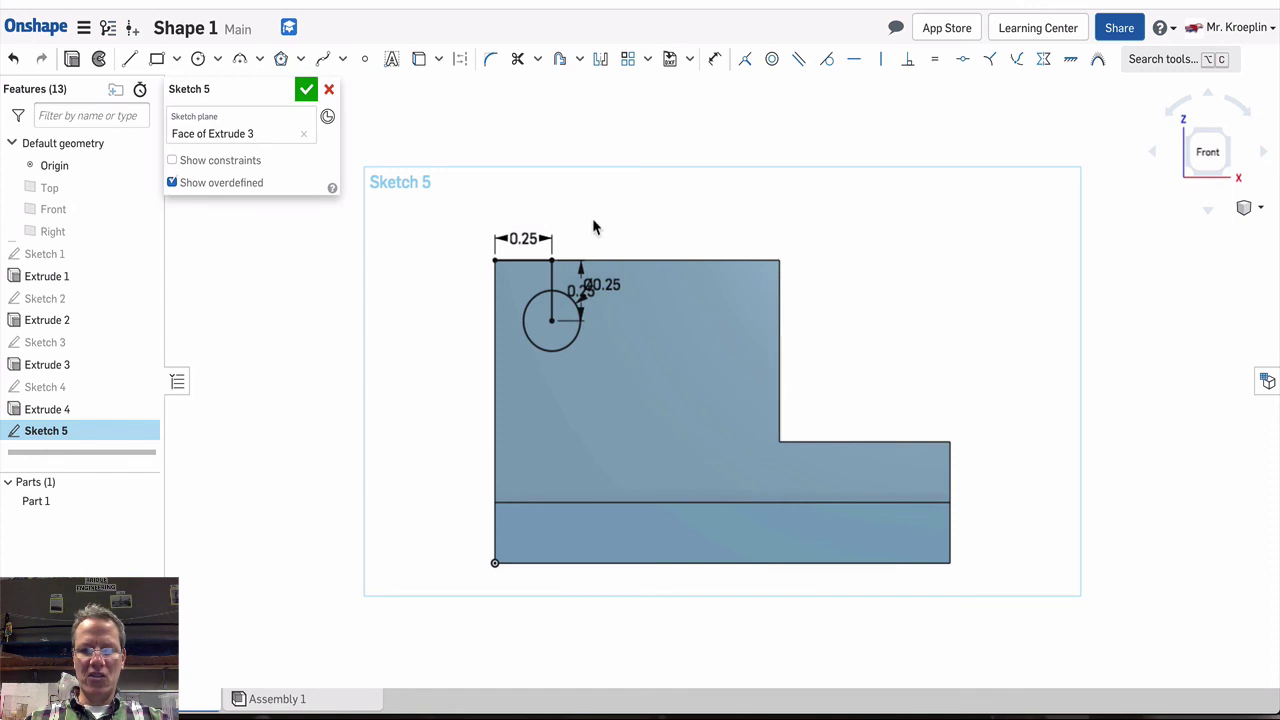
double_click(530, 239)
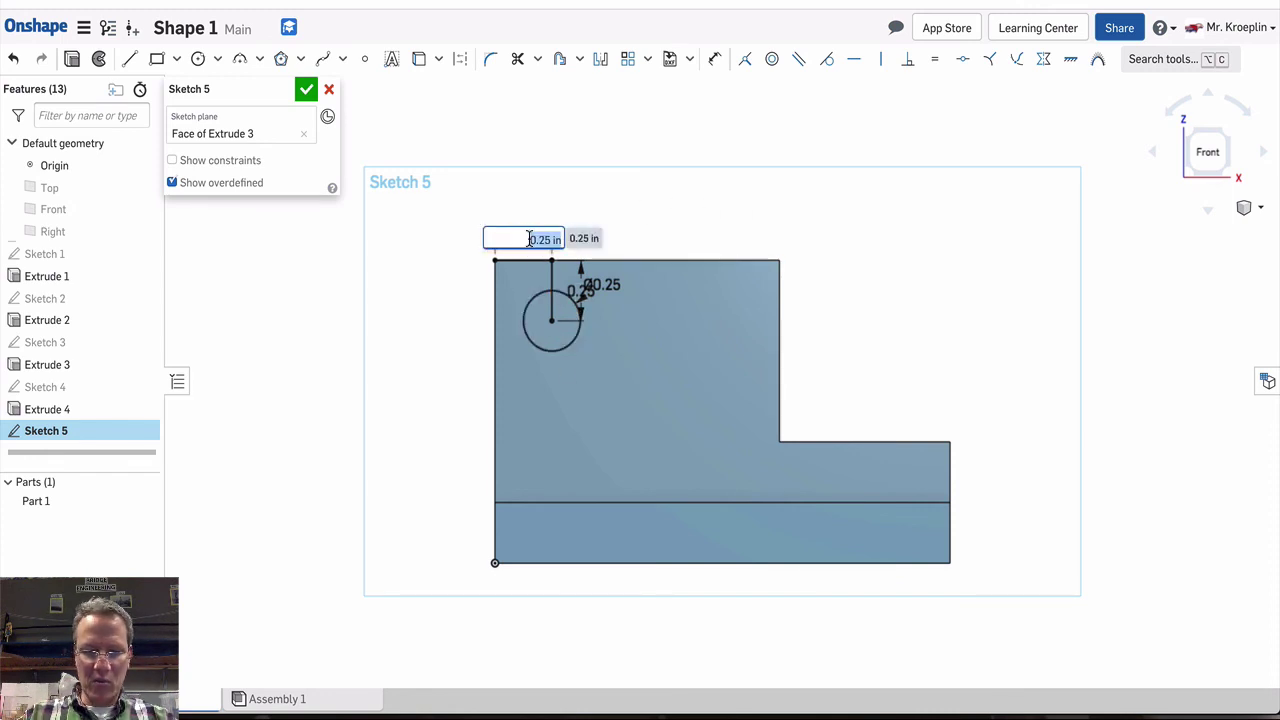
text(.35)
key(Return)
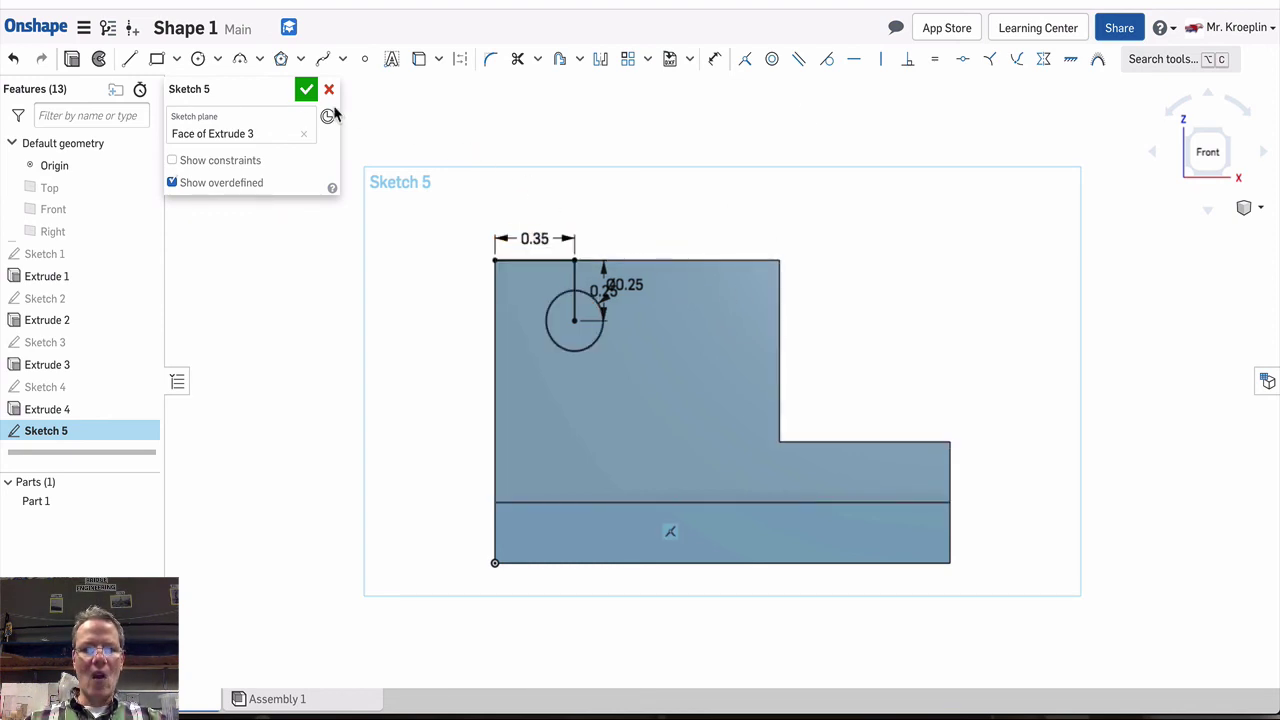
click(306, 89)
- Cut the Sketch 5 circle 1 in deep into the front face with a Remove extrude
right_click(618, 332)
key(n)
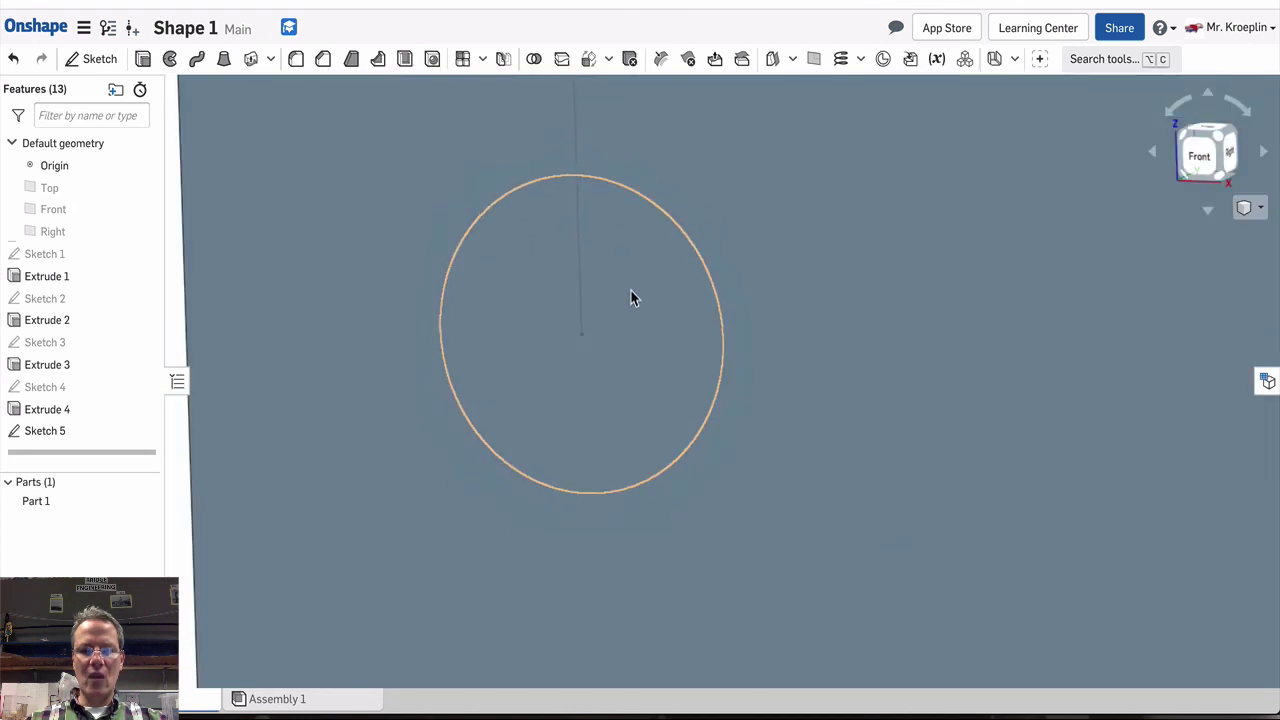
click(630, 289)
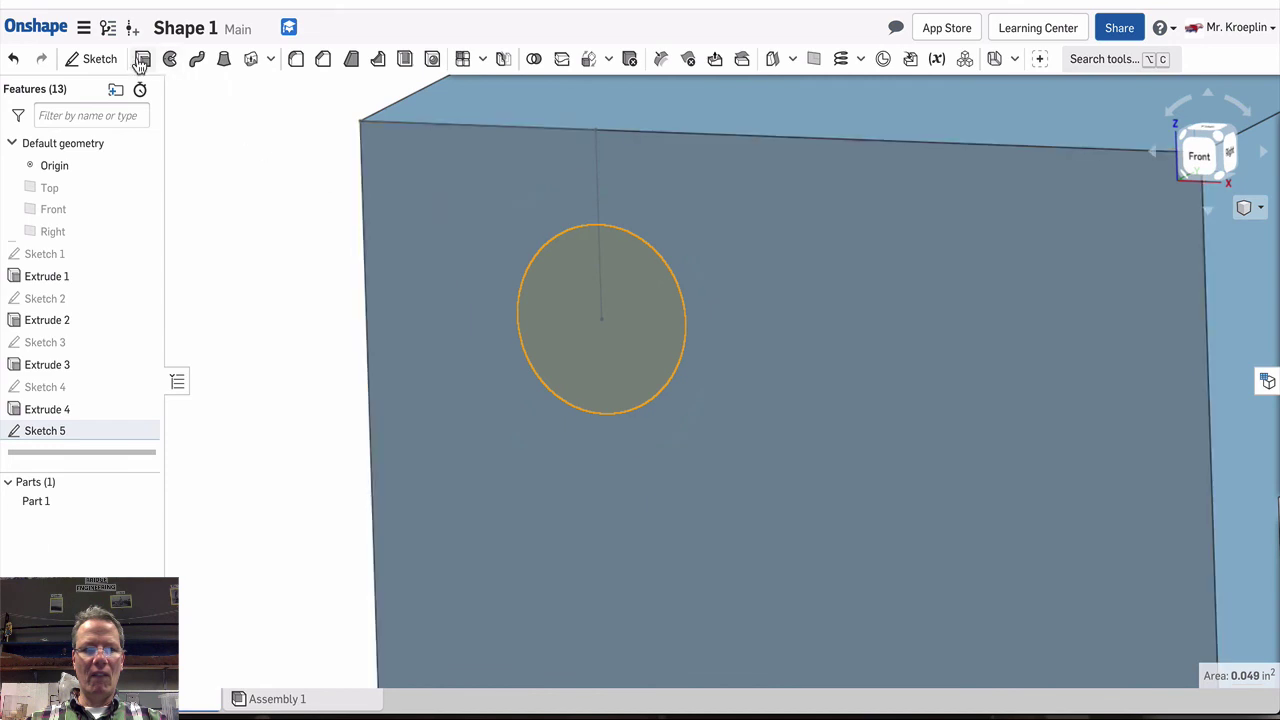
click(143, 59)
scroll(437, 300, down, 3)
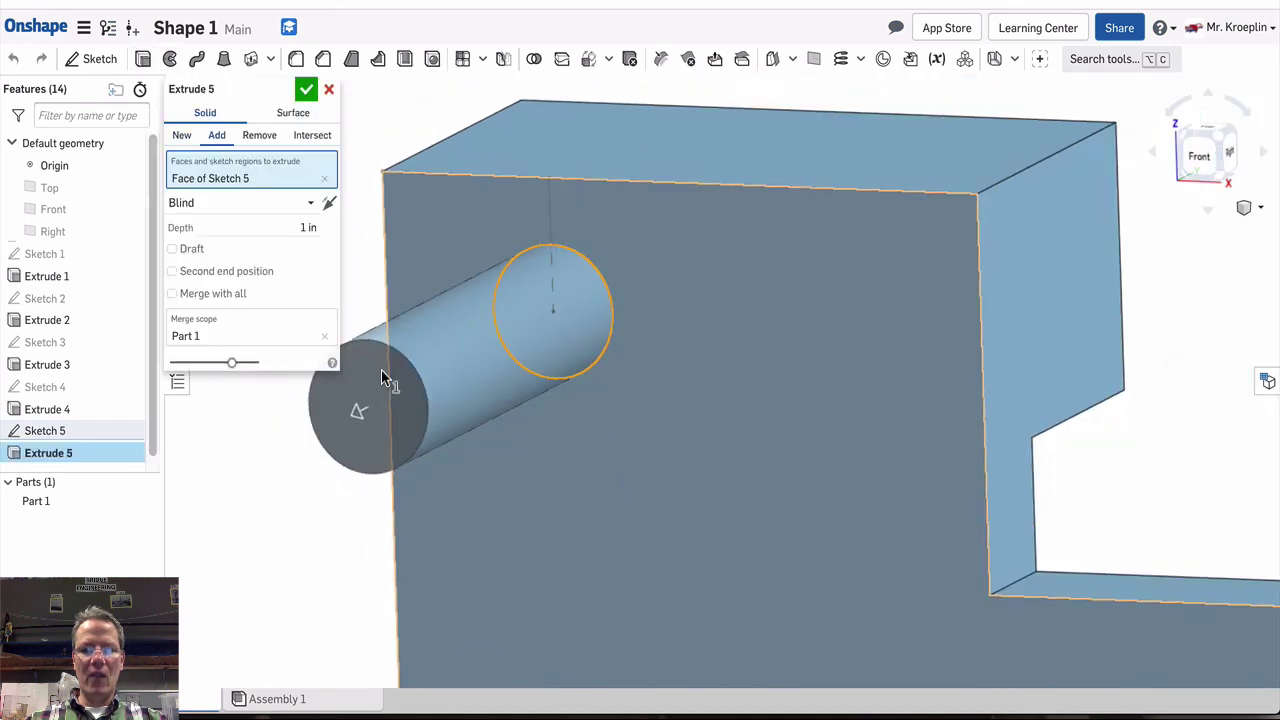
click(253, 145)
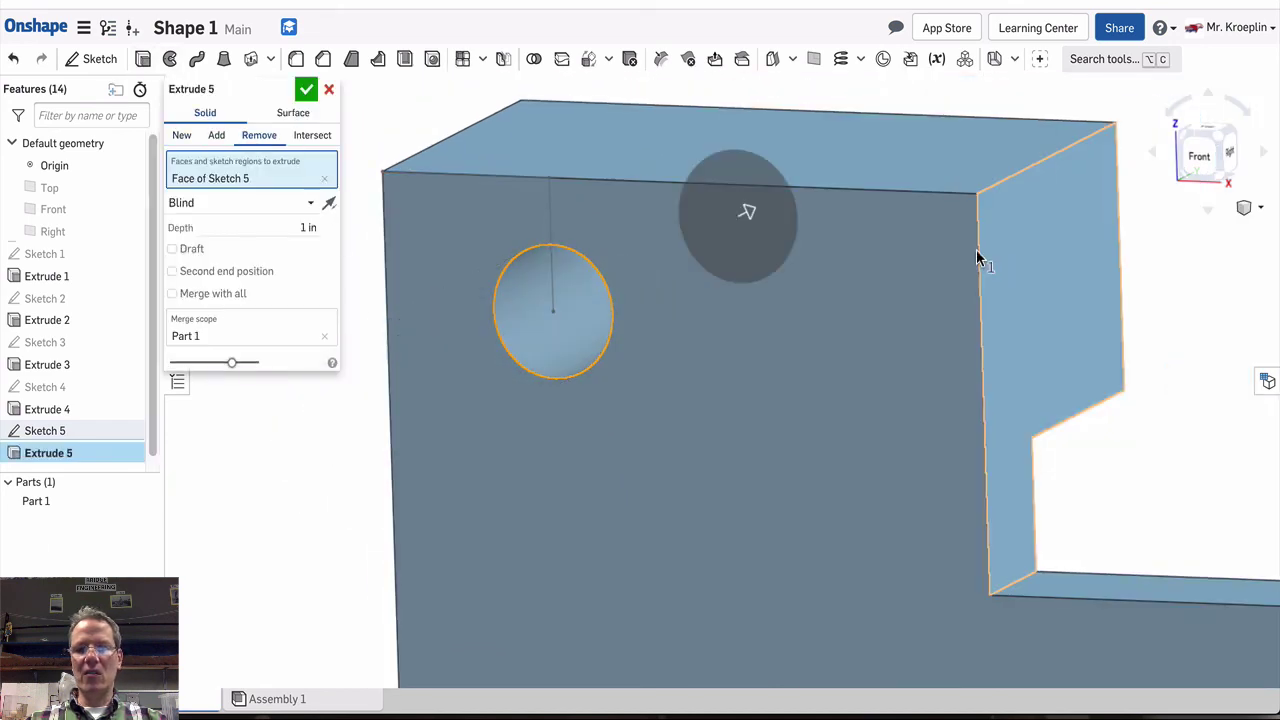
mouse_move(857, 206)
right_down()
mouse_move(788, 210)
mouse_move(860, 215)
right_up()
key(Return)
- Select the tall block's top face
right_drag(771, 300, 820, 386)
scroll(840, 303, up, 3)
scroll(817, 334, down, 5)
click(828, 250)
- Start Sketch 6 on the top face and draw two 0.25 locating lines from the top-right corner
right_click(829, 249)
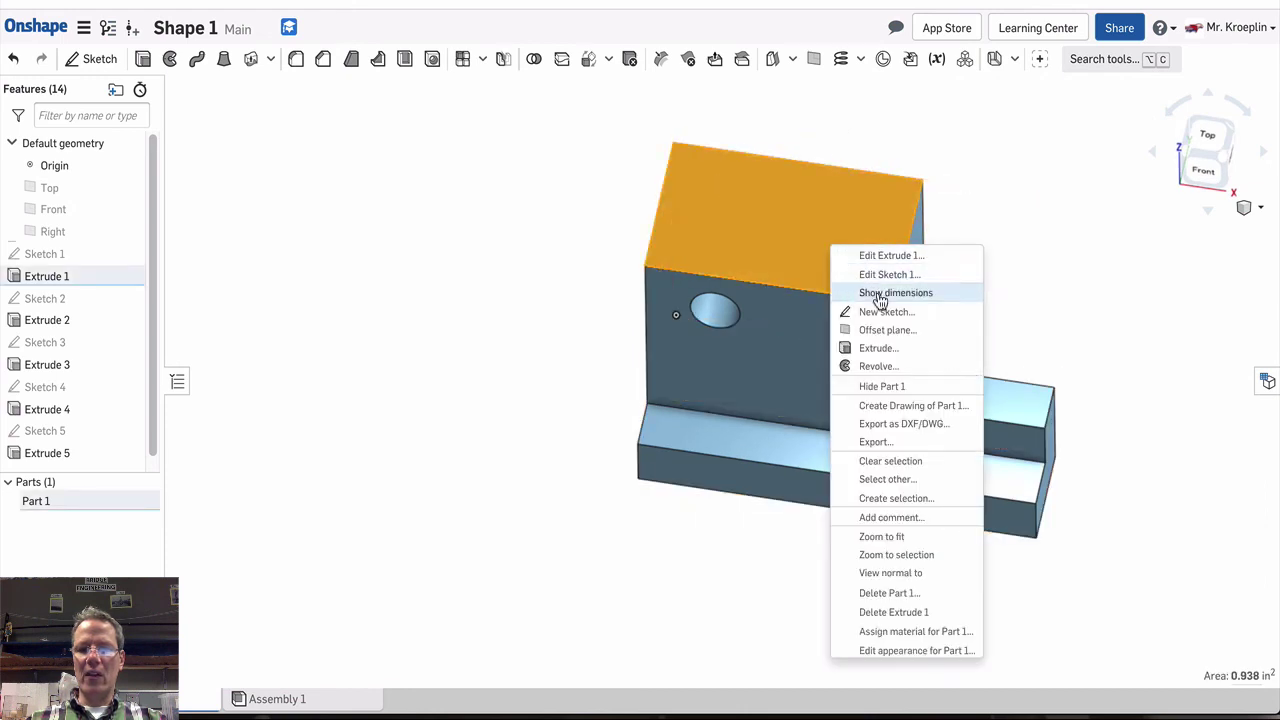
click(957, 308)
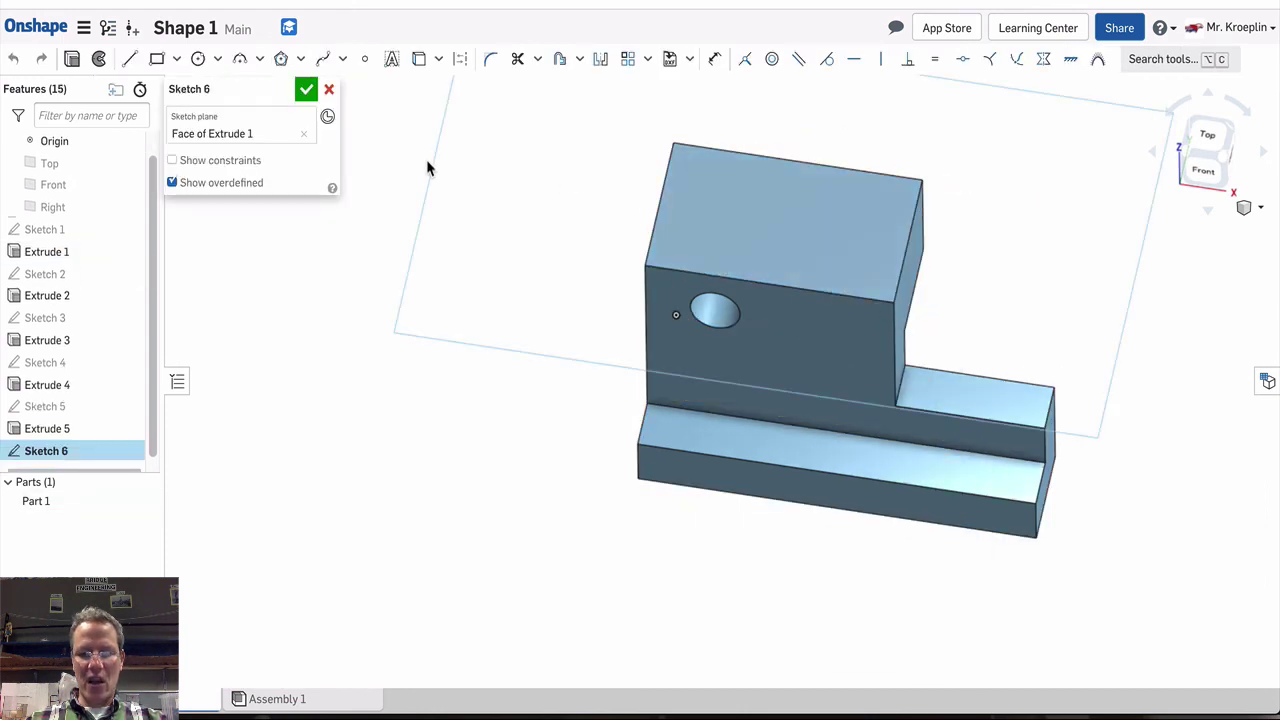
key(n)
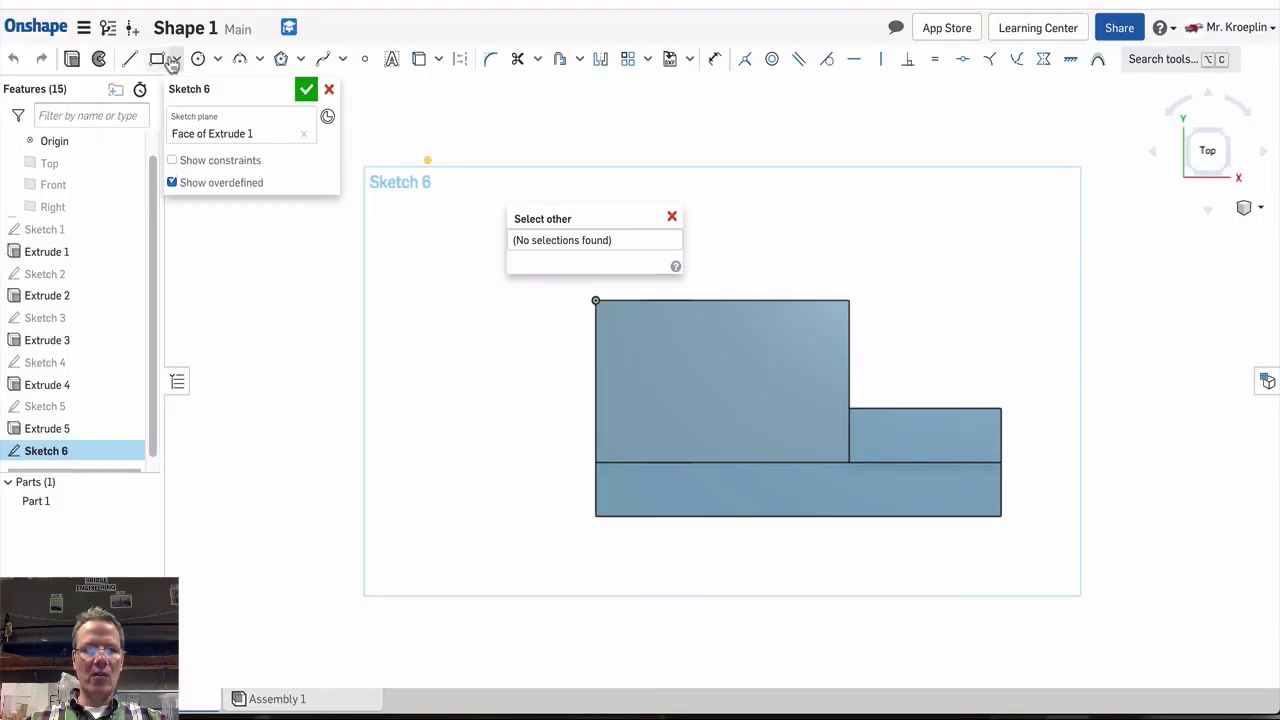
click(129, 58)
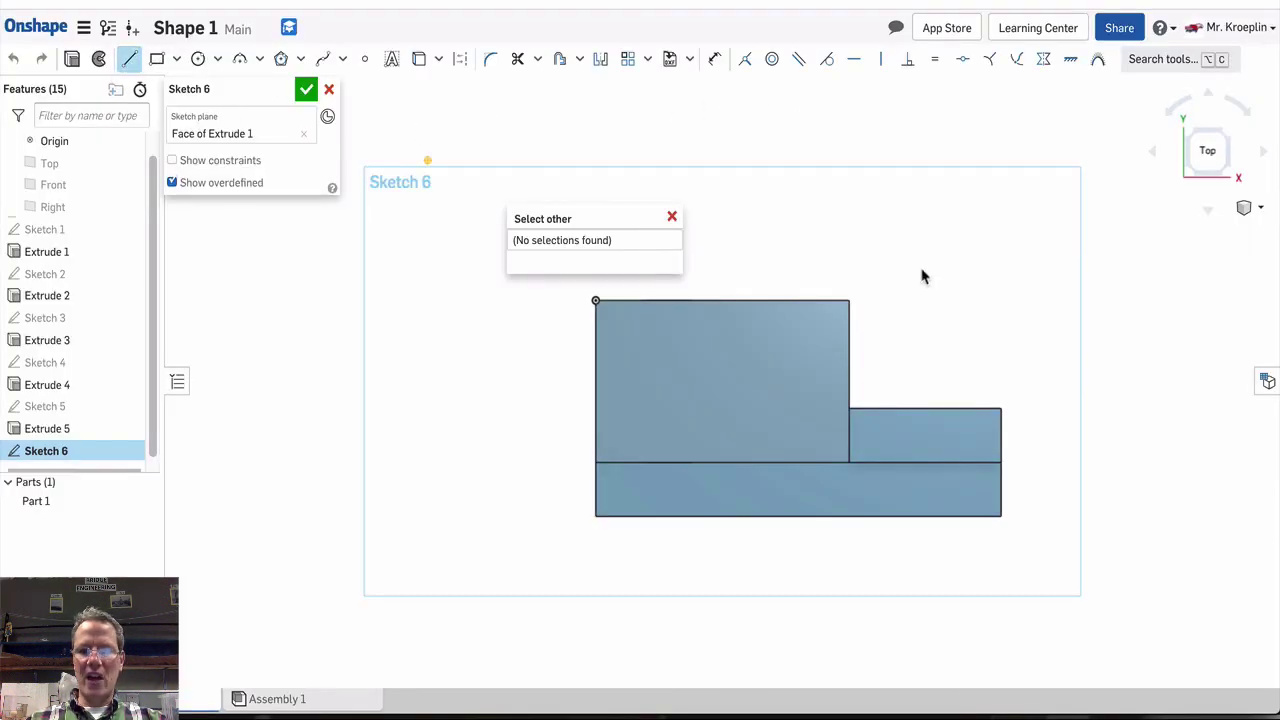
click(848, 301)
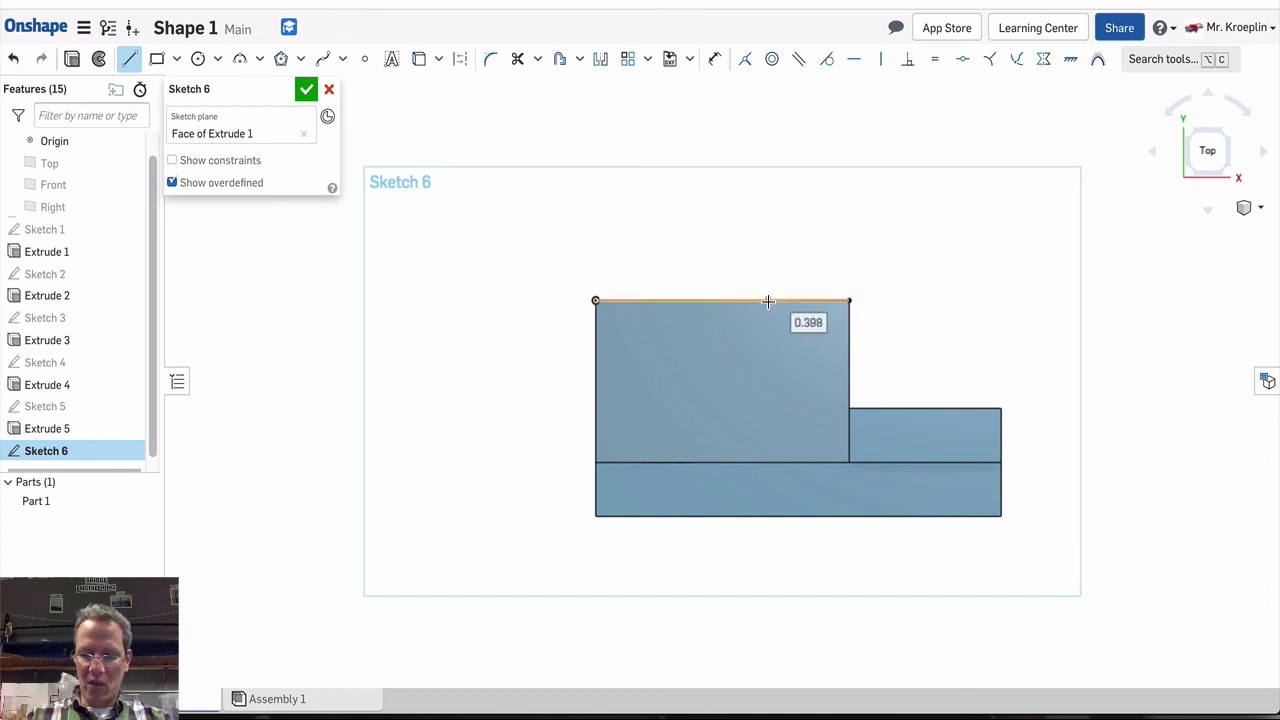
click(768, 301)
text(.25)
key(Return)
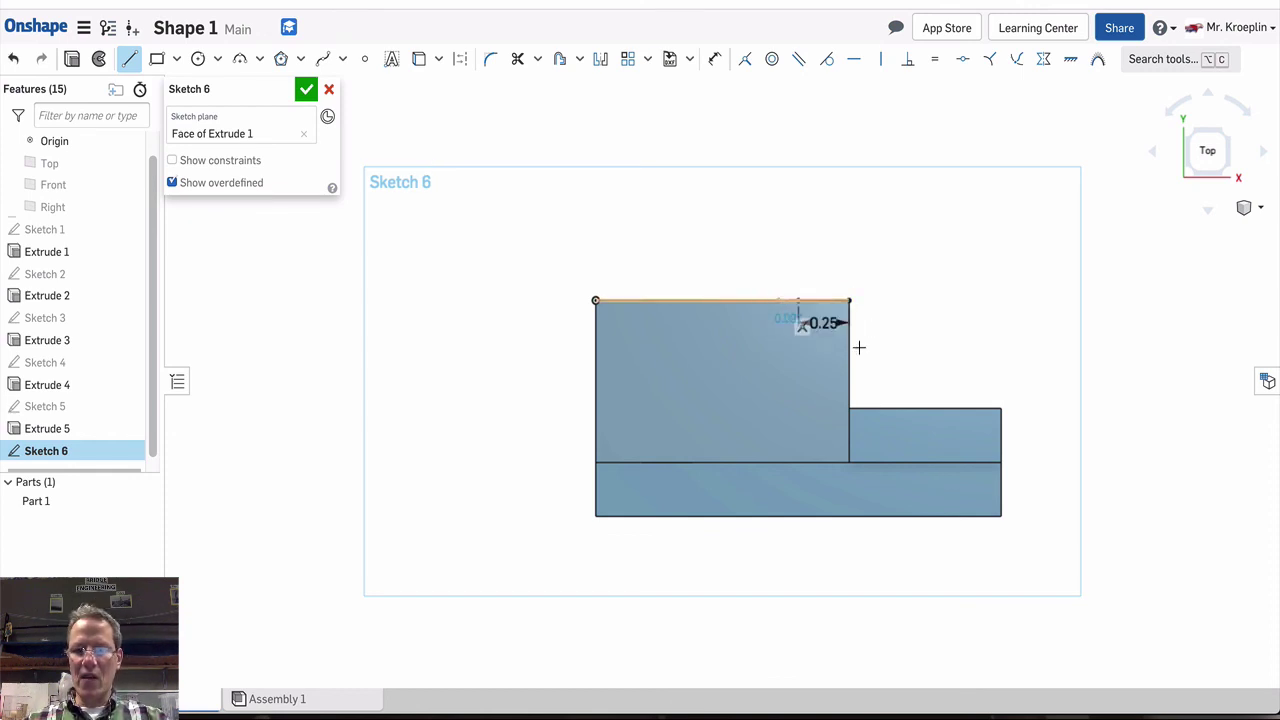
click(797, 418)
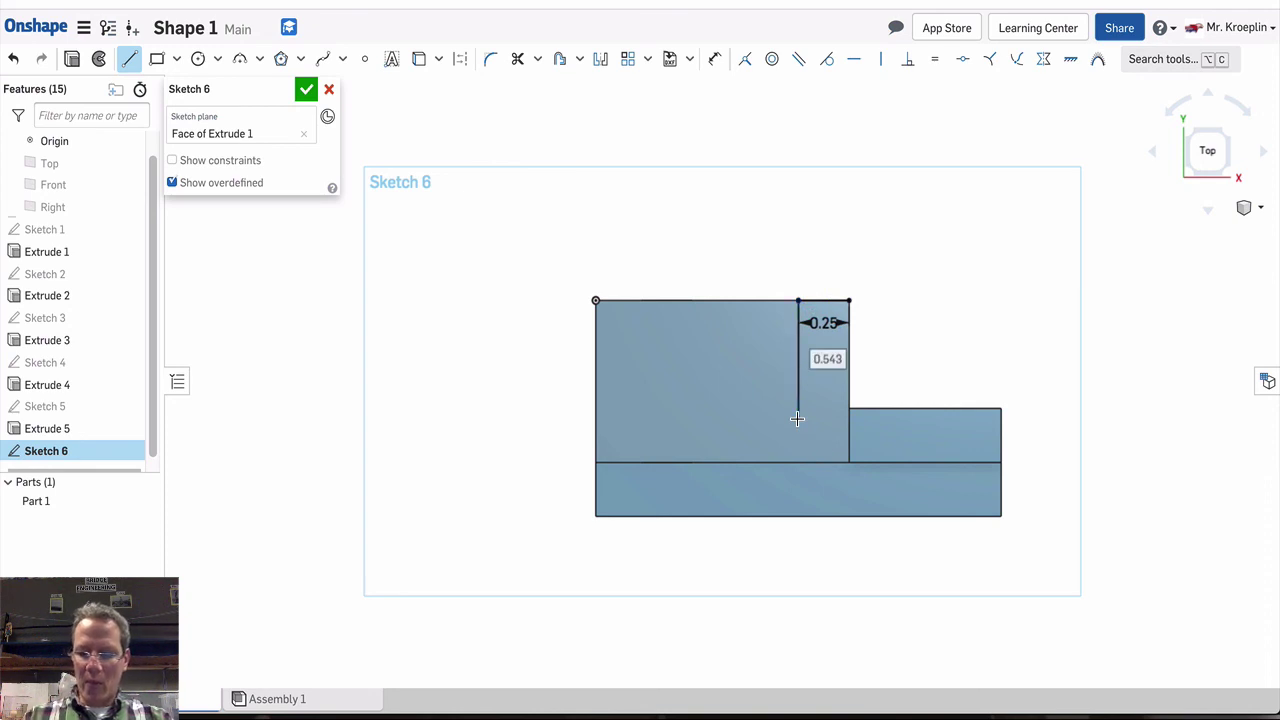
click(797, 418)
key(Return)
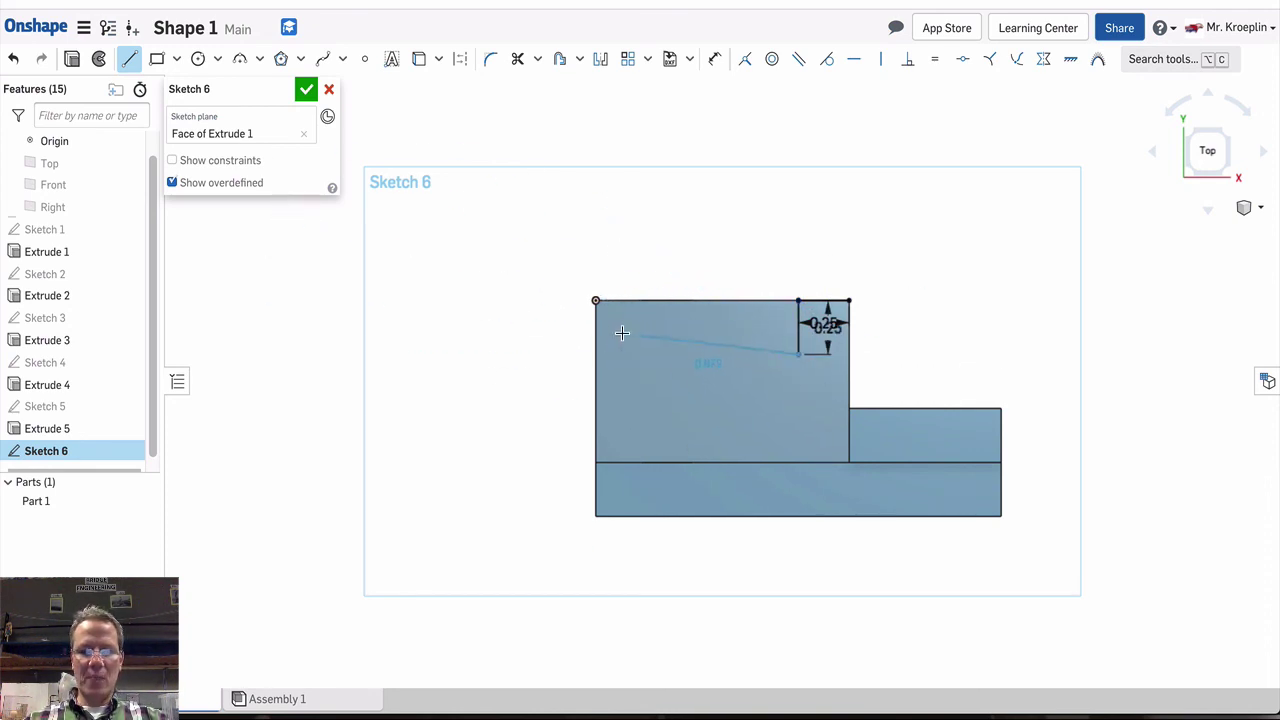
key(Escape)
- Add a Ø0.25 circle at the vertical line's end and finish Sketch 6
click(197, 58)
click(798, 358)
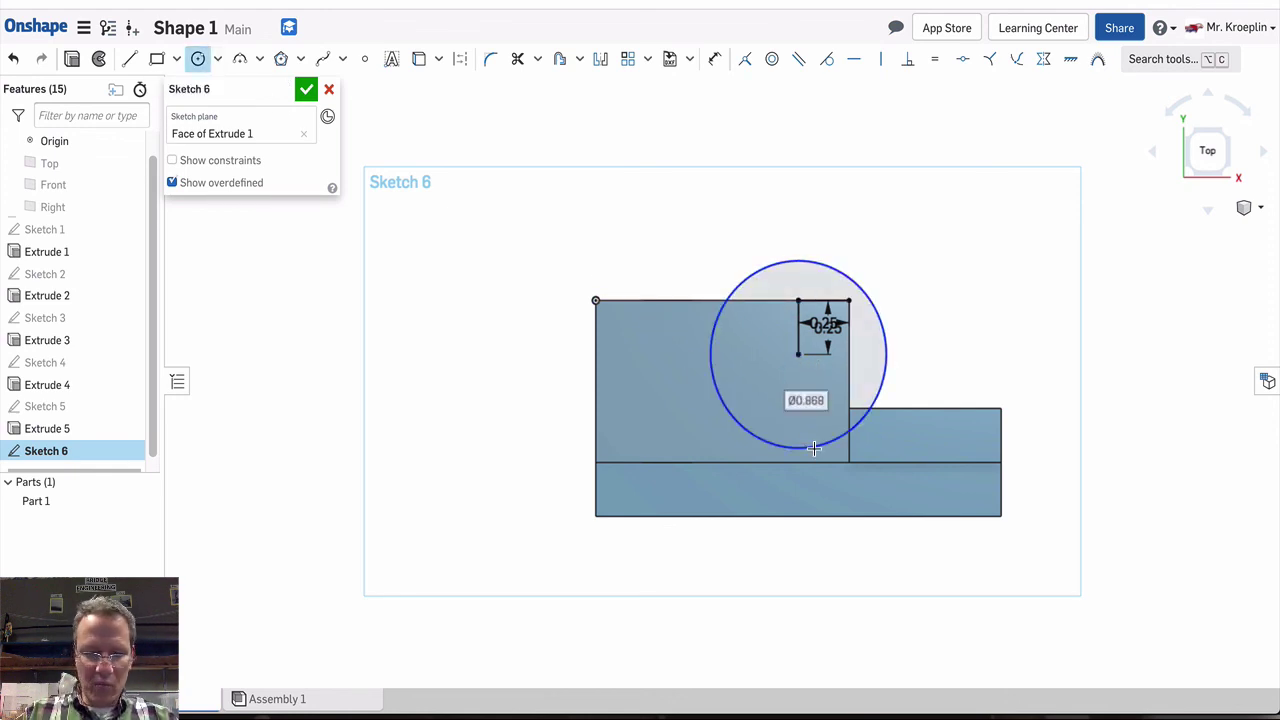
text(.25)
key(Return)
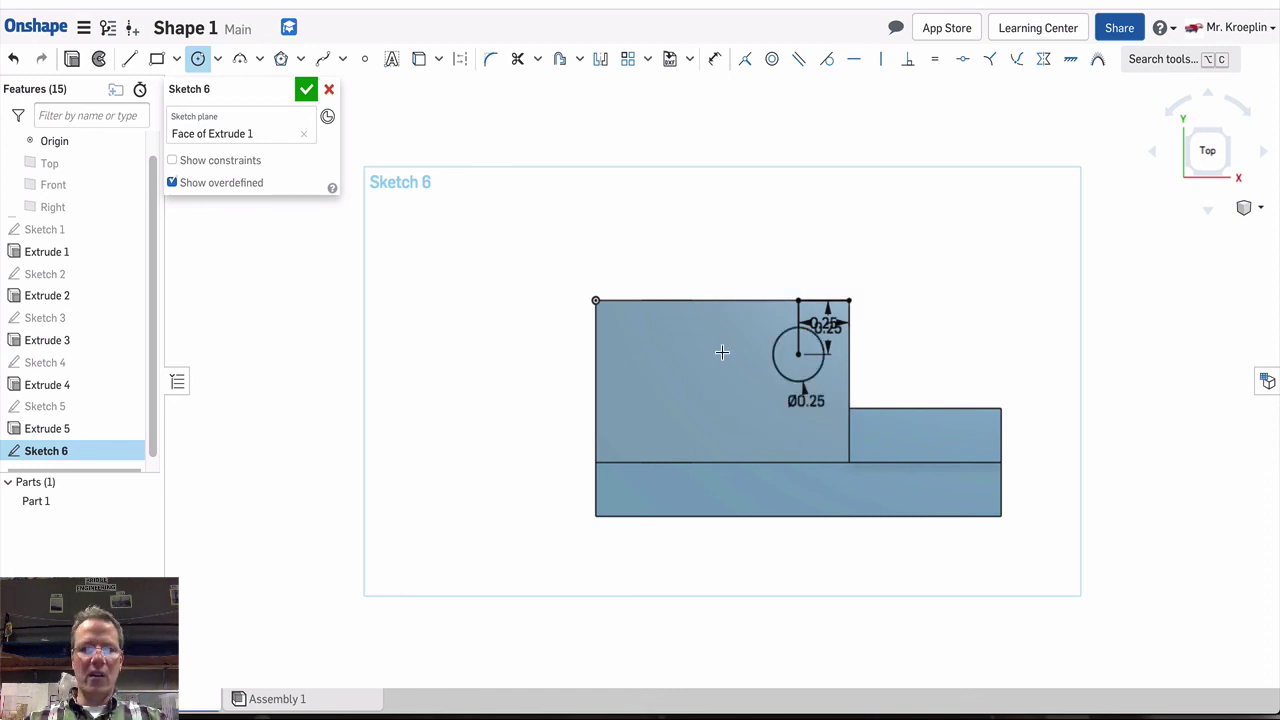
click(307, 91)
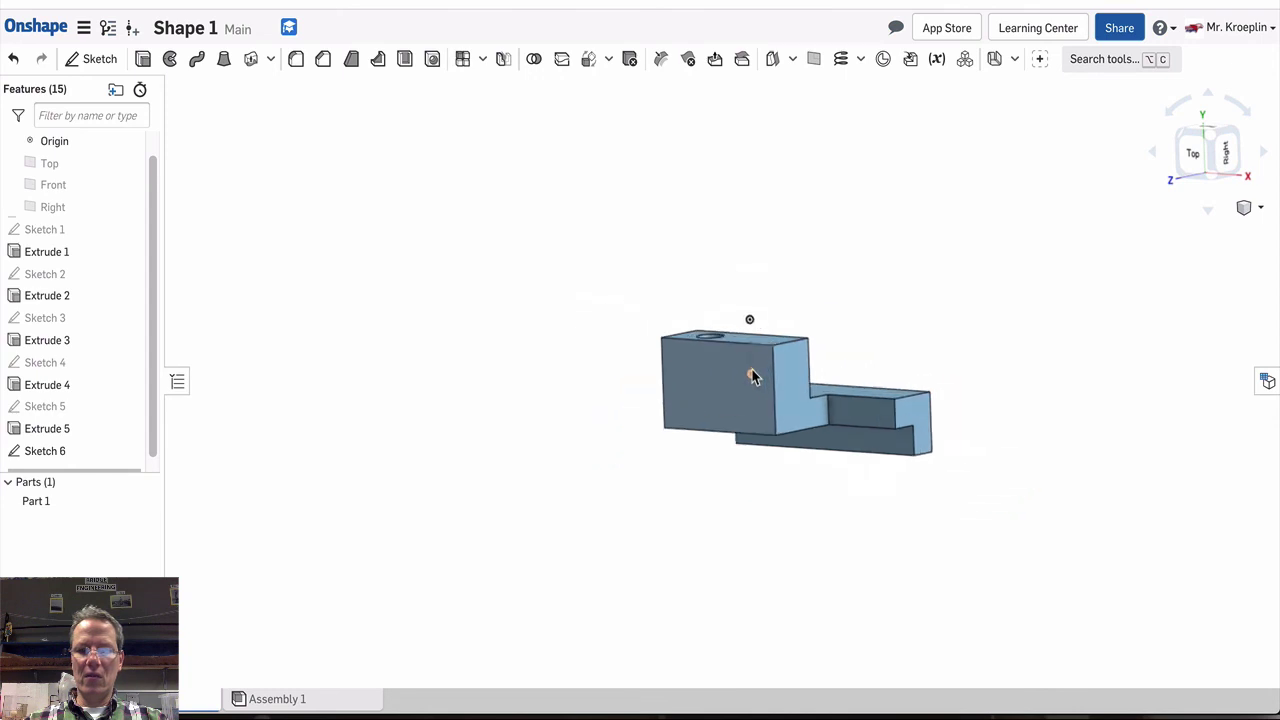
- Extrude Sketch 6 as a Remove cut to bore the hole through the top face
scroll(752, 372, up, 5)
scroll(761, 370, down, 3)
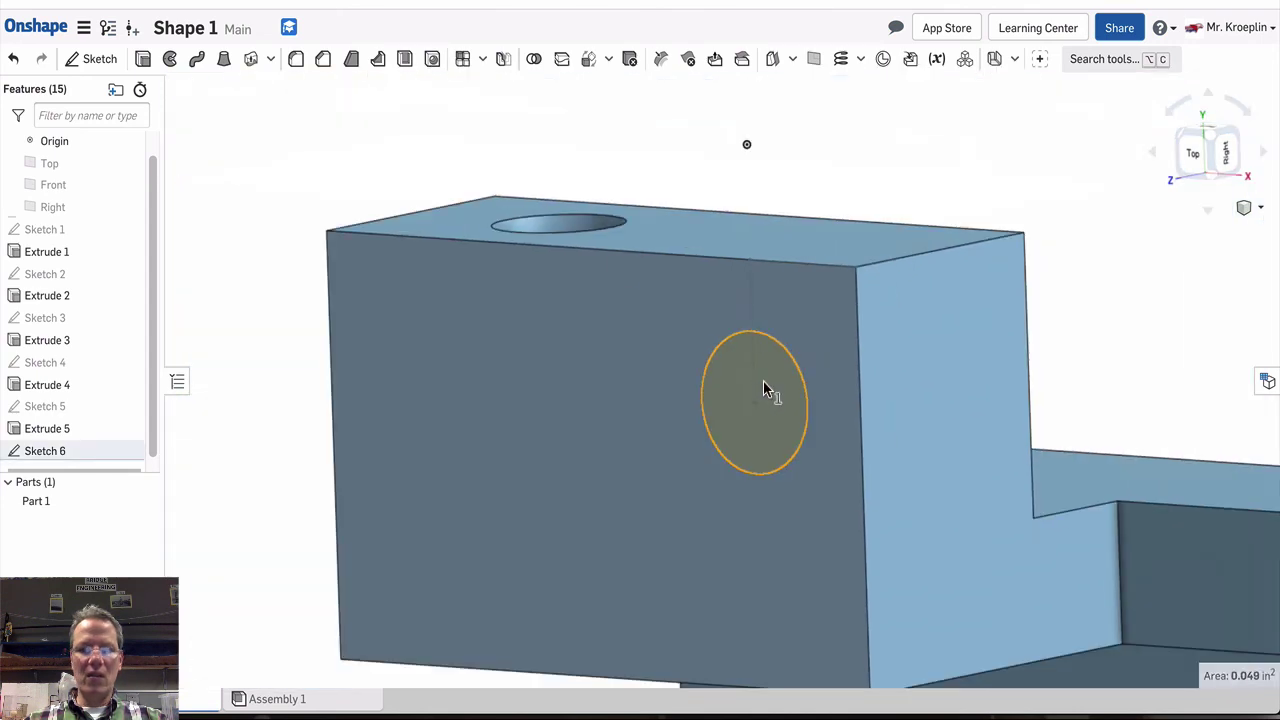
click(145, 60)
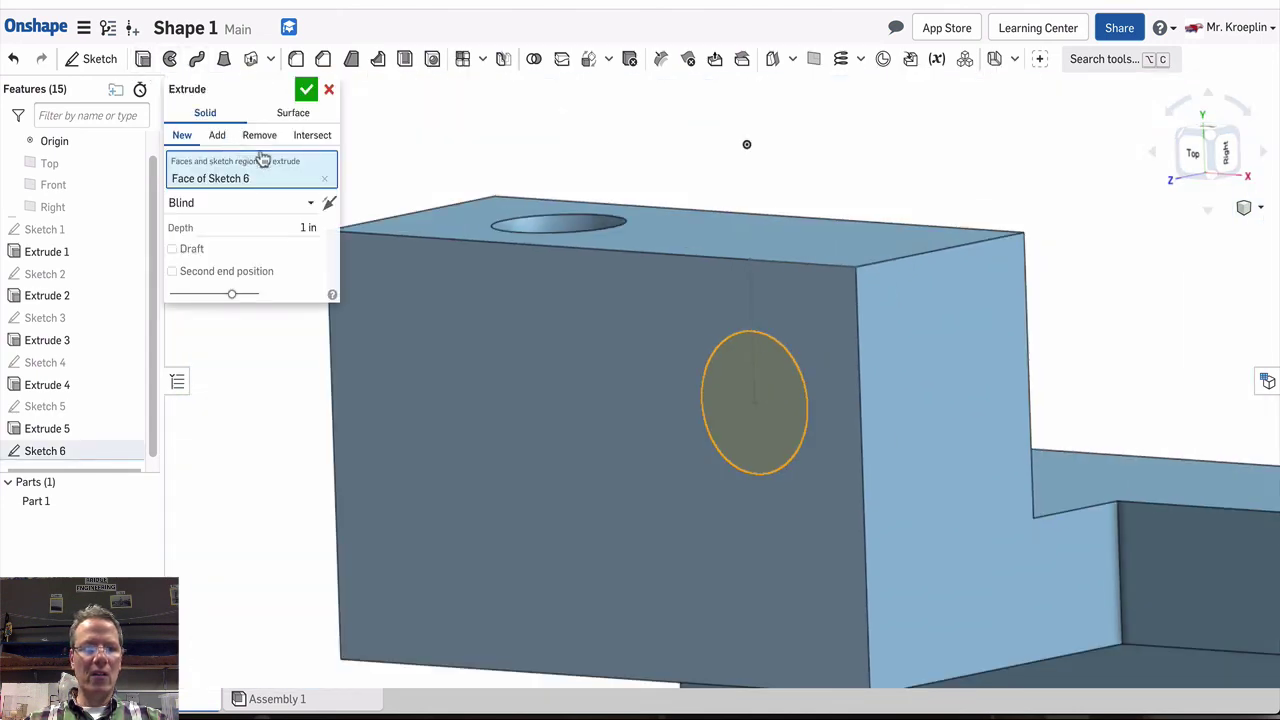
click(263, 136)
click(305, 89)
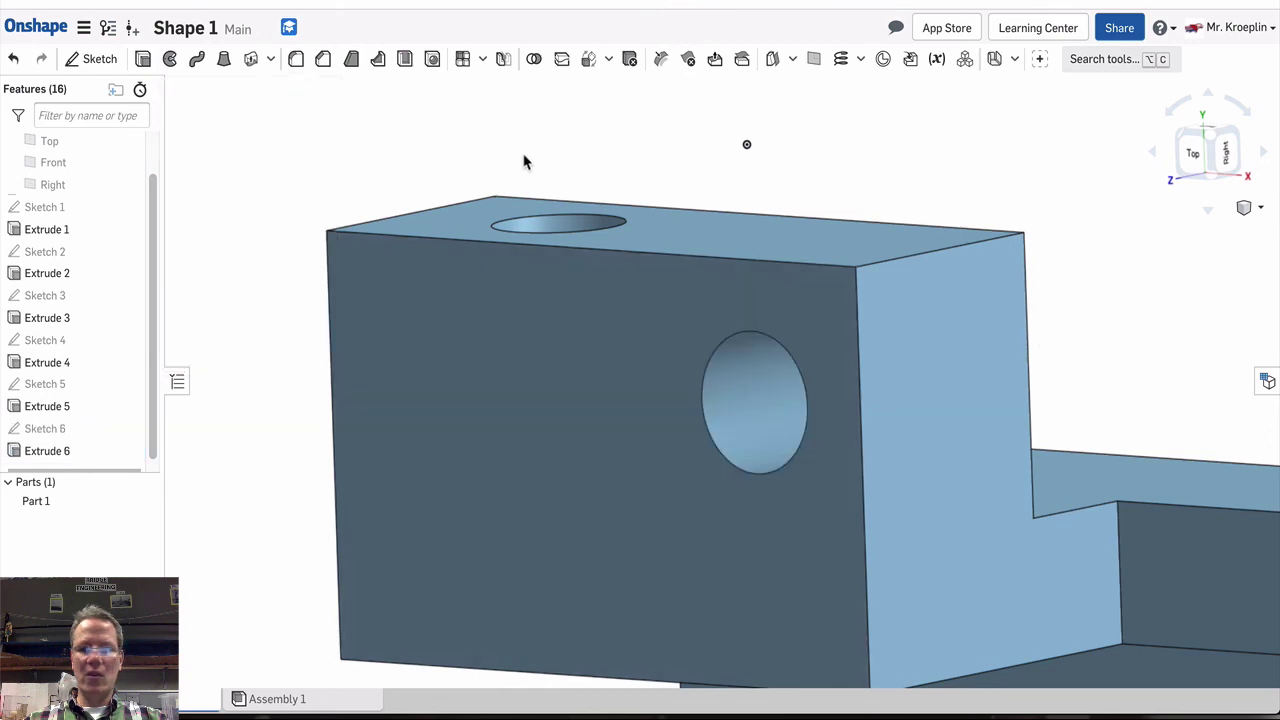
- Orbit the part to inspect the new hole, then return to isometric view
right_drag(526, 162, 708, 517)
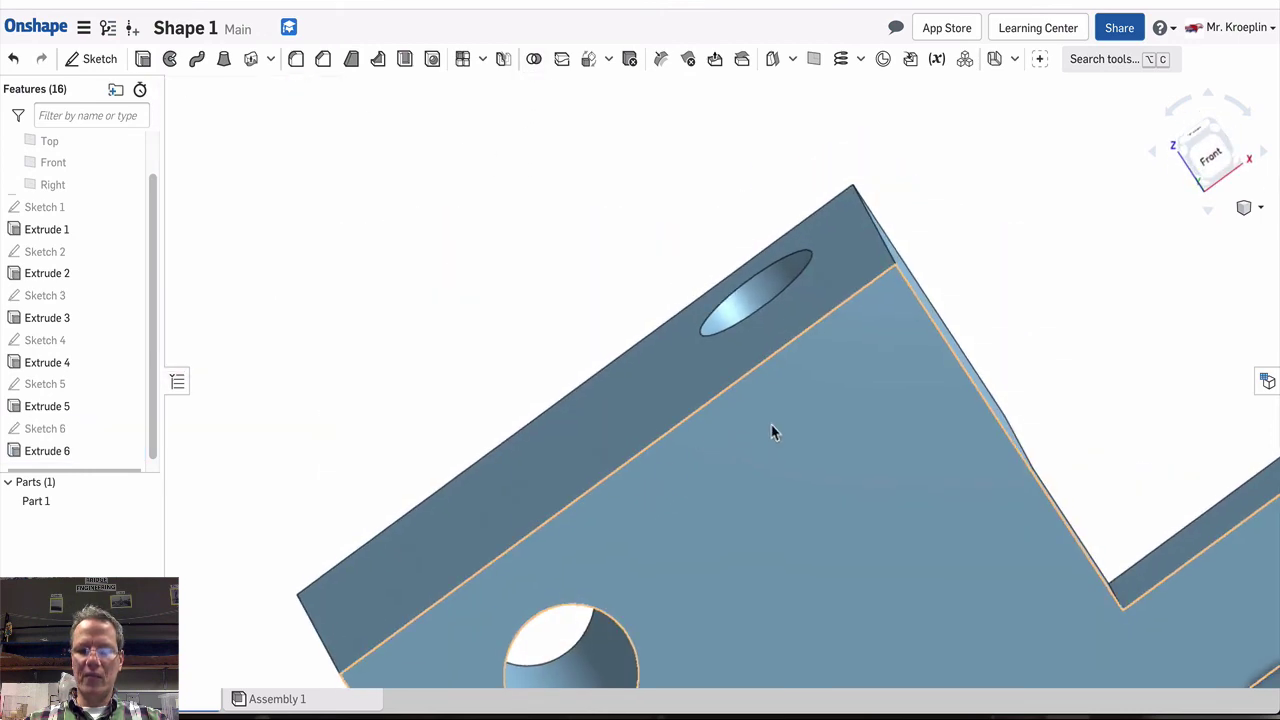
scroll(771, 423, down, 5)
right_drag(771, 423, 778, 452)
key(shift+7)
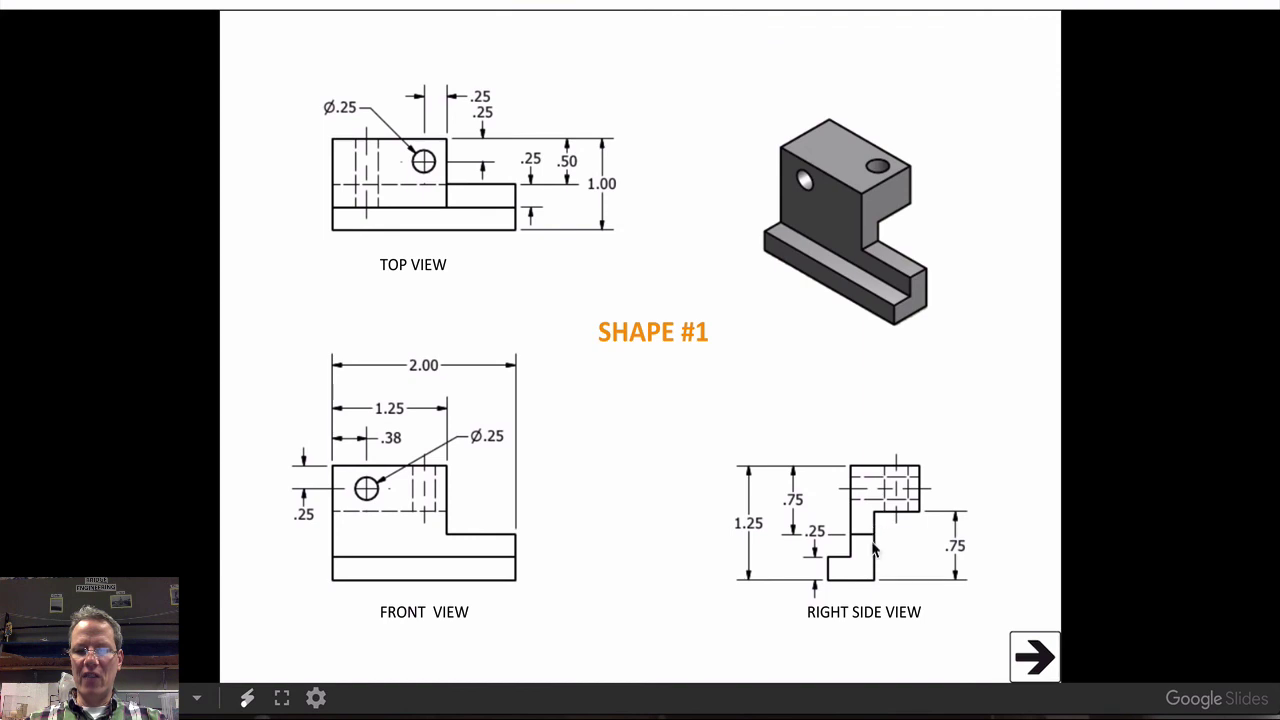
- Measure the notch's vertical edge on the right face, reading 0.750 in
key(super+Tab)
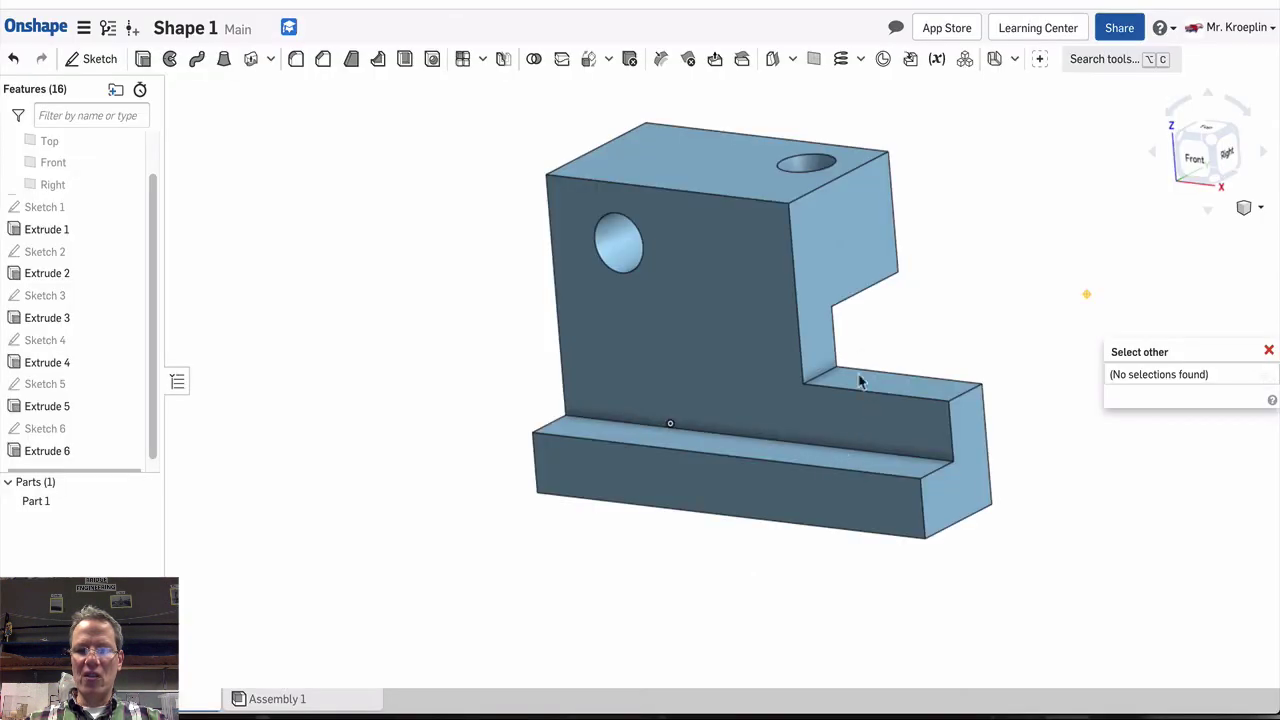
right_drag(1021, 290, 848, 295)
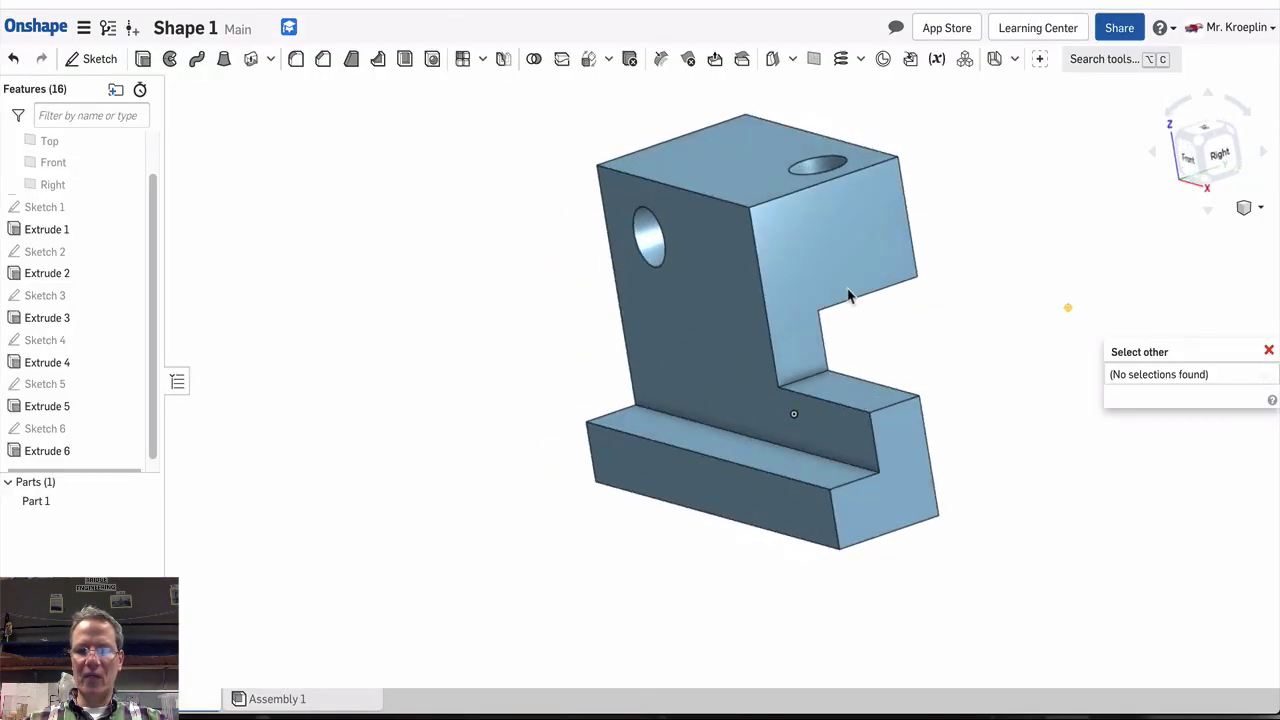
click(768, 320)
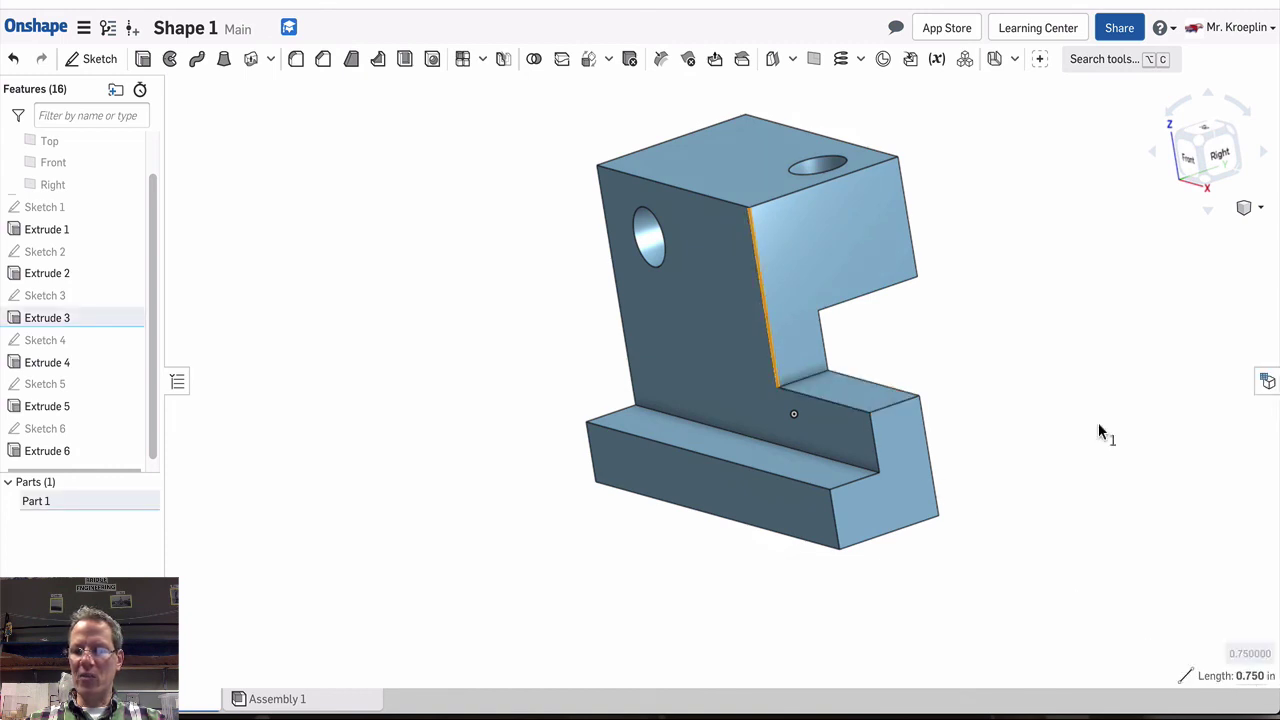
click(929, 163)
- Measure from the top-right corner to other corners, reading 1.061 in to the notch's lower inner corner
click(898, 158)
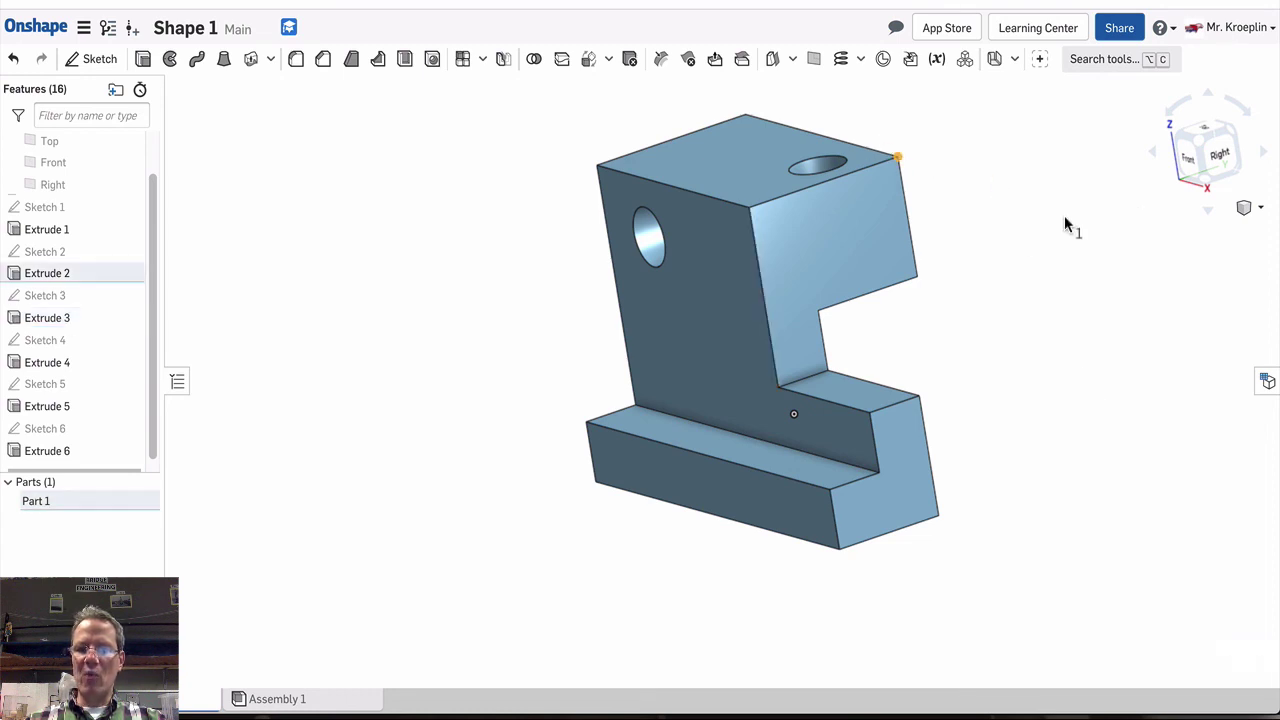
click(747, 207)
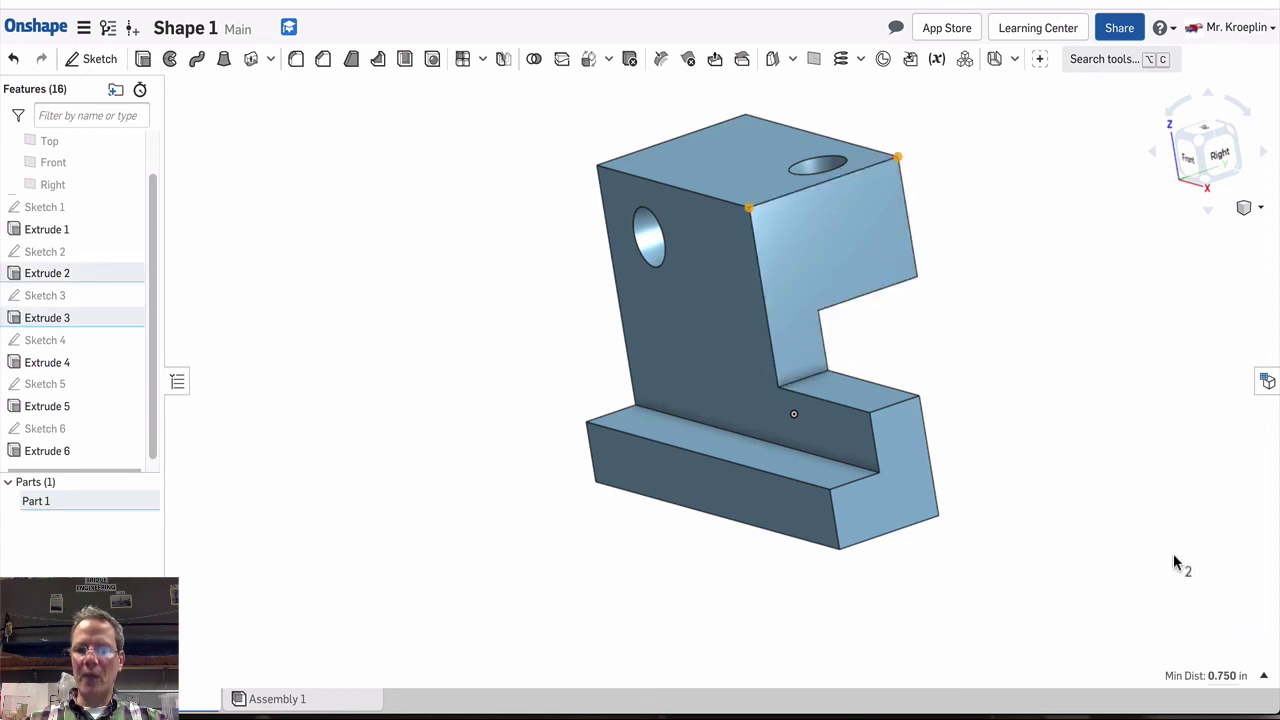
click(1114, 423)
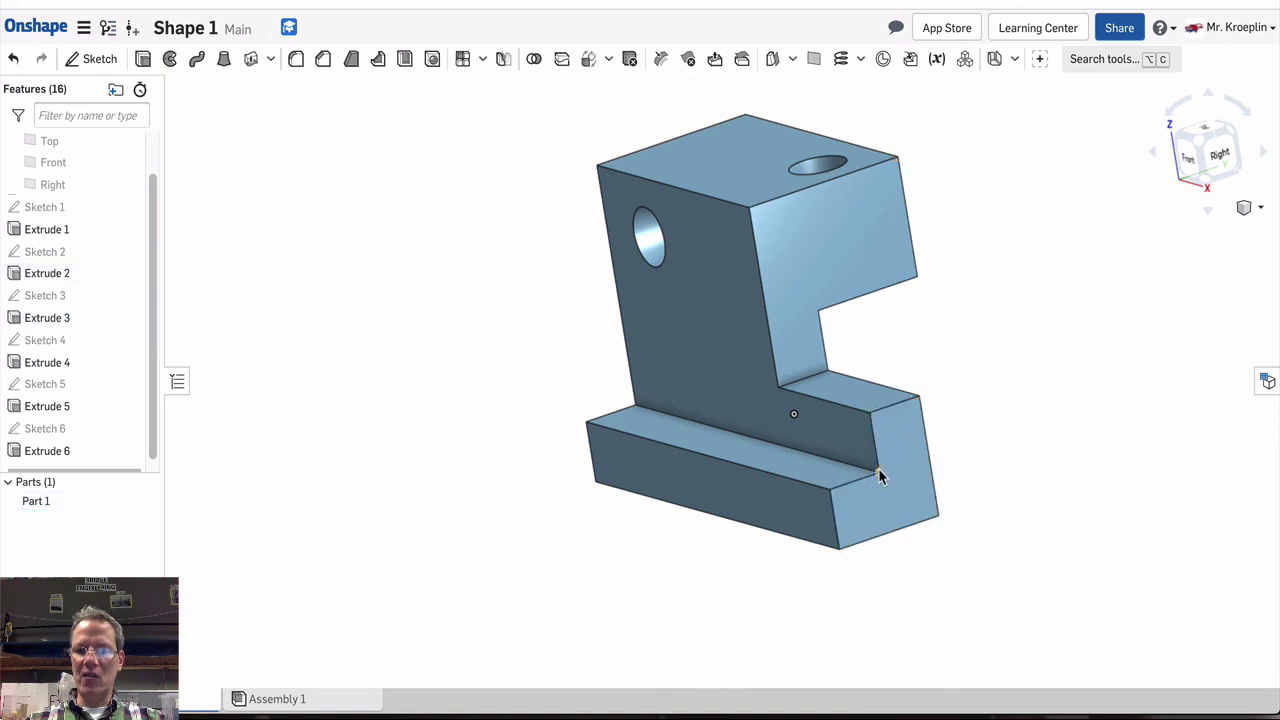
click(898, 159)
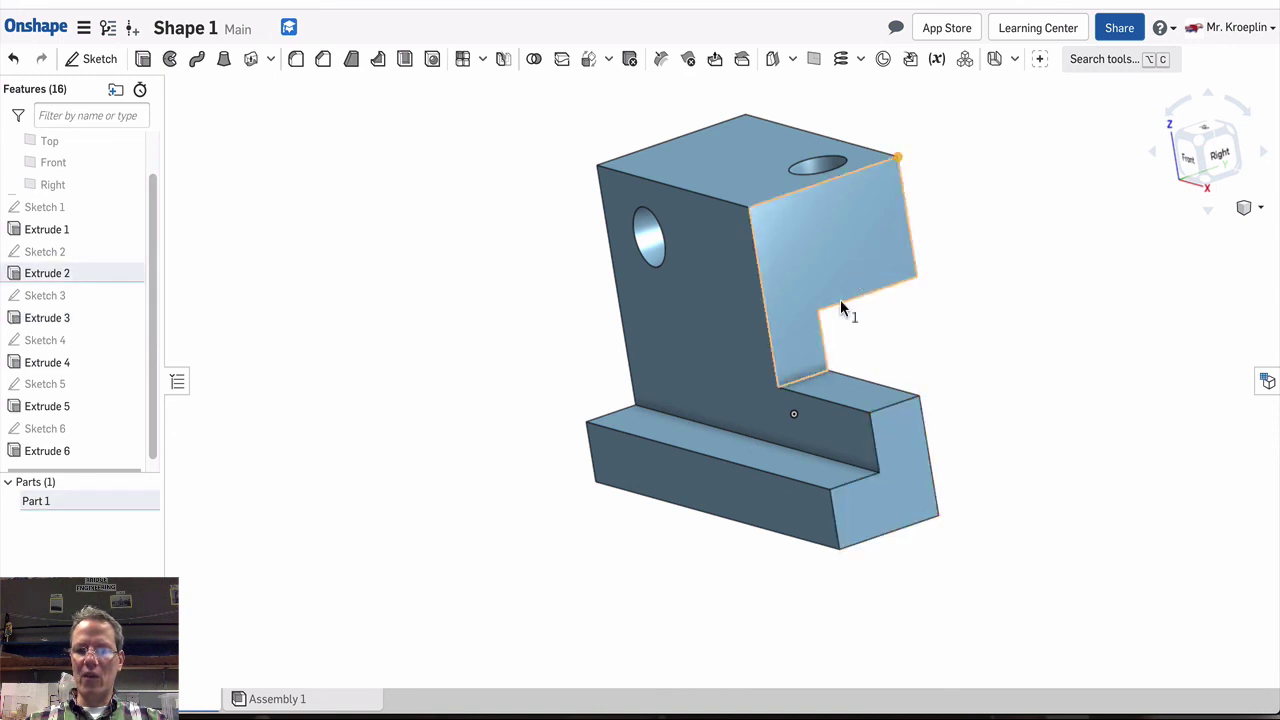
click(777, 388)
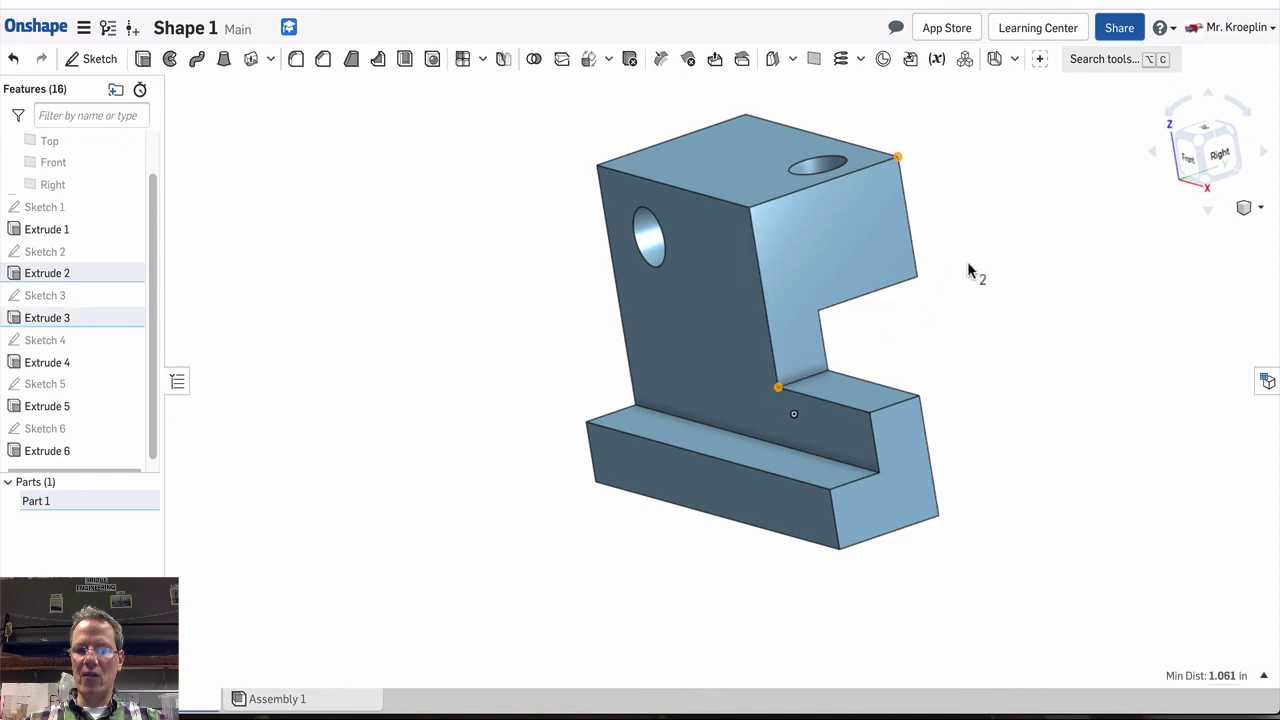